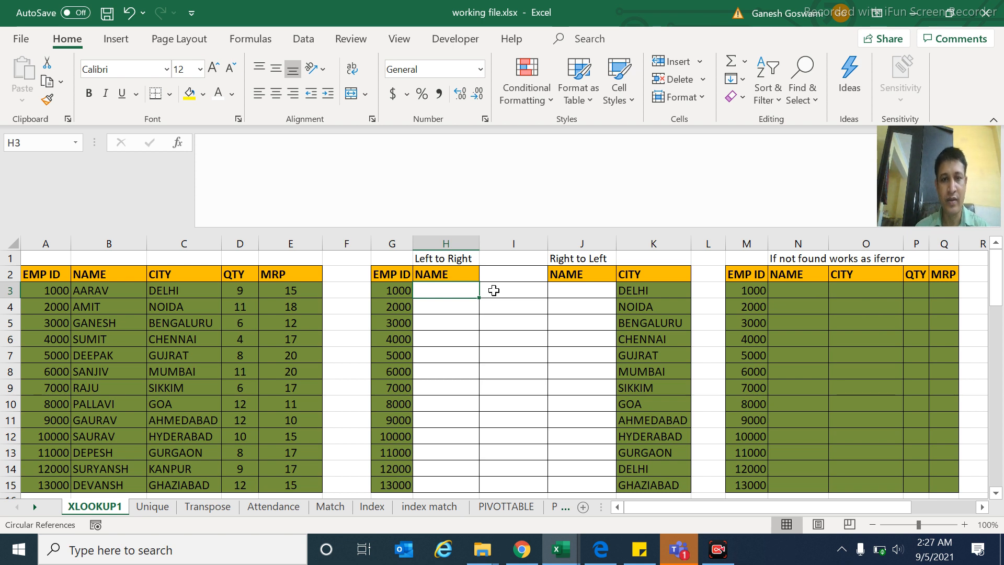
{"action": "key", "text": "Left"}
{"action": "key", "text": "Left"}
{"action": "key", "text": "Right"}
{"action": "key", "text": "Right"}
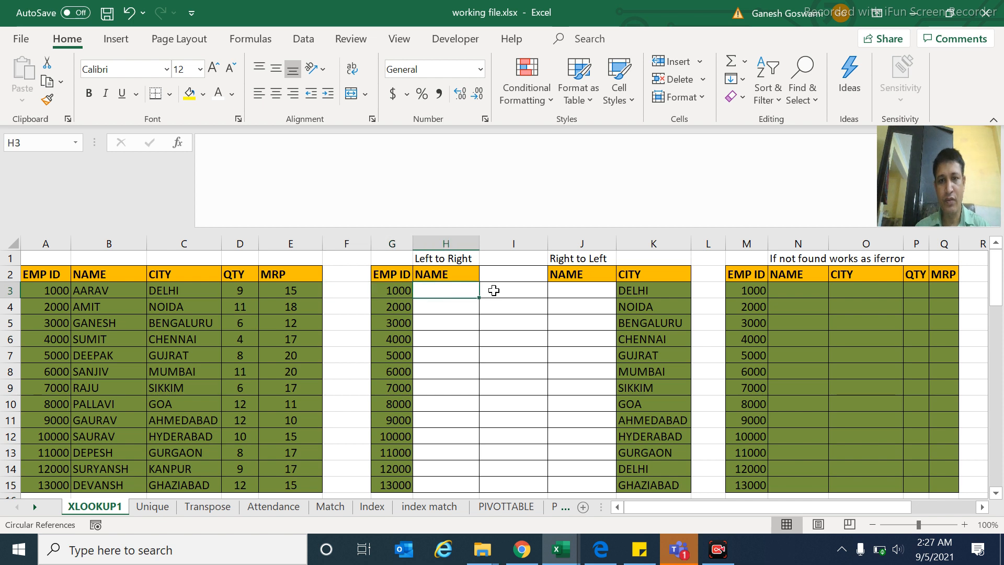
{"action": "key", "text": "Left"}
{"action": "key", "text": "Left"}
{"action": "key", "text": "Left"}
{"action": "key", "text": "Left"}
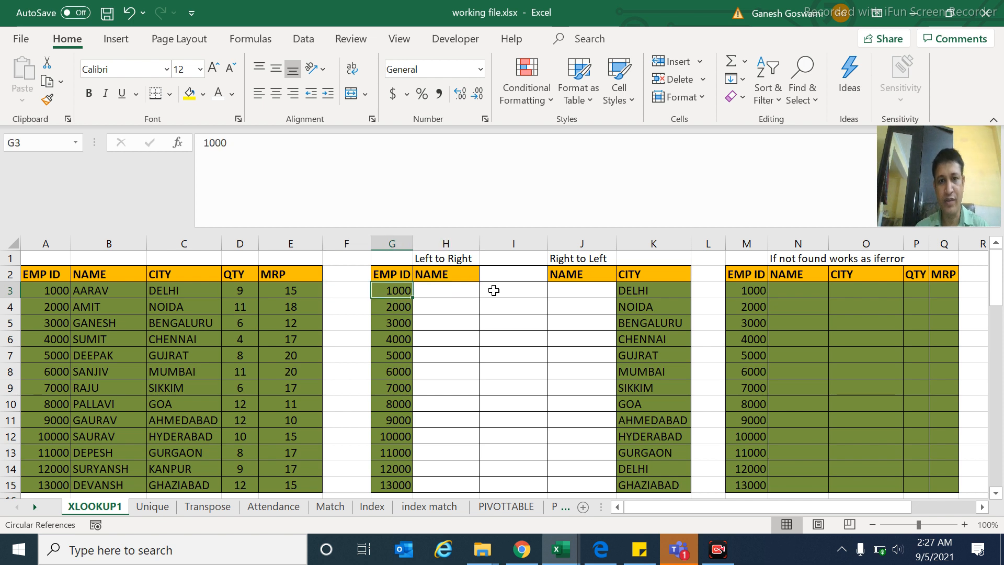
{"action": "key", "text": "Right"}
{"action": "key", "text": "Right"}
{"action": "key", "text": "Right"}
{"action": "key", "text": "Right"}
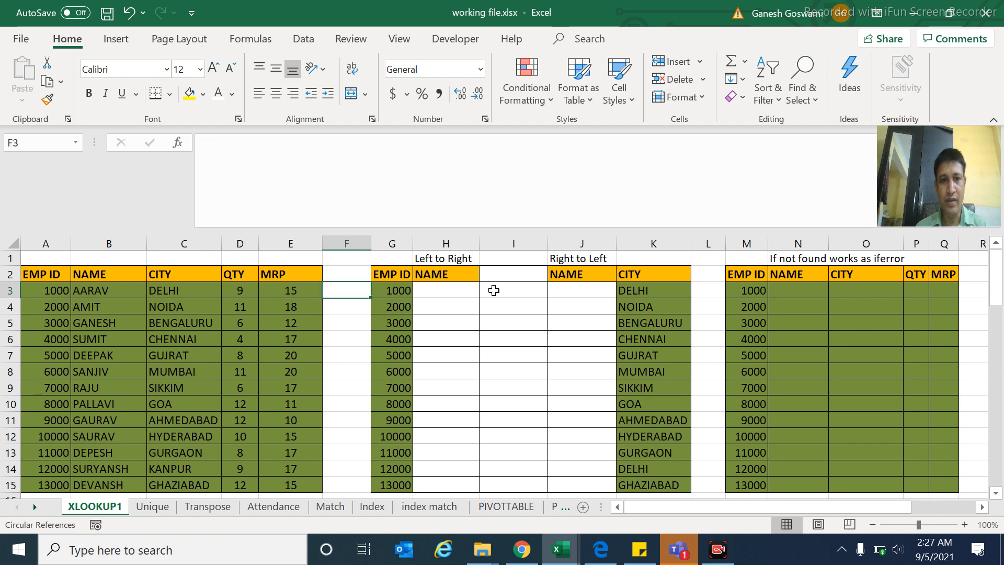
{"action": "key", "text": "Left"}
{"action": "key", "text": "Right"}
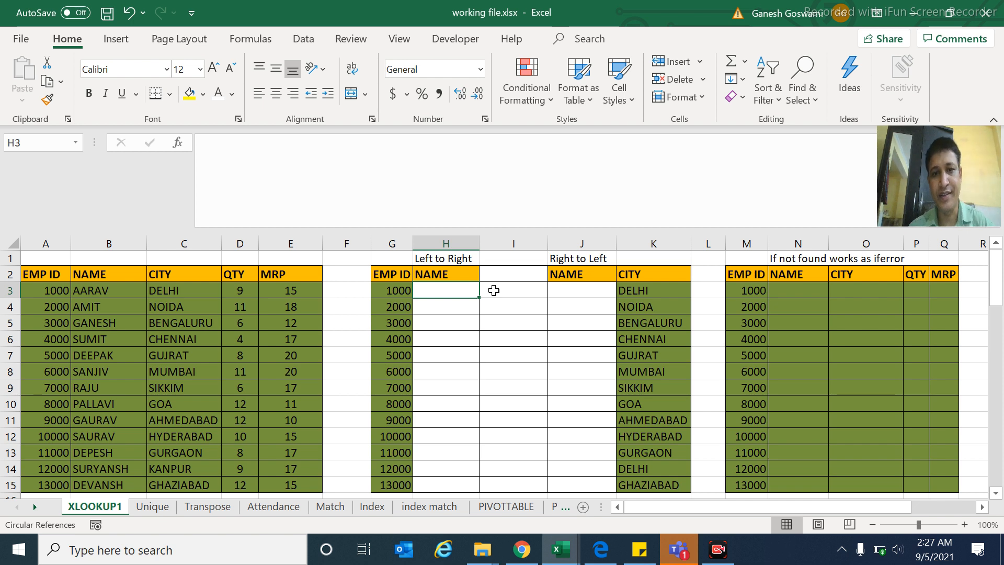
- Examine the employee source table in A2:E15, from the EMP ID column through MRP
{"action": "key", "text": "Left"}
{"action": "key", "text": "Left"}
{"action": "key", "text": "Left"}
{"action": "key", "text": "Left"}
{"action": "key", "text": "Left"}
{"action": "key", "text": "Left"}
{"action": "key", "text": "Left"}
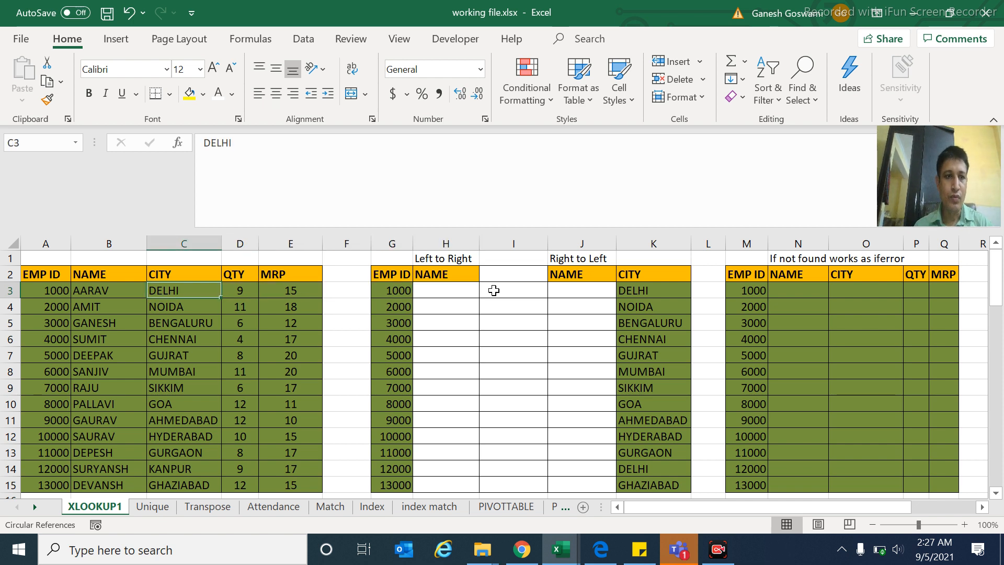
{"action": "key", "text": "Up"}
{"action": "key", "text": "shift+Right"}
{"action": "key", "text": "shift+Right"}
{"action": "key", "text": "shift+Right"}
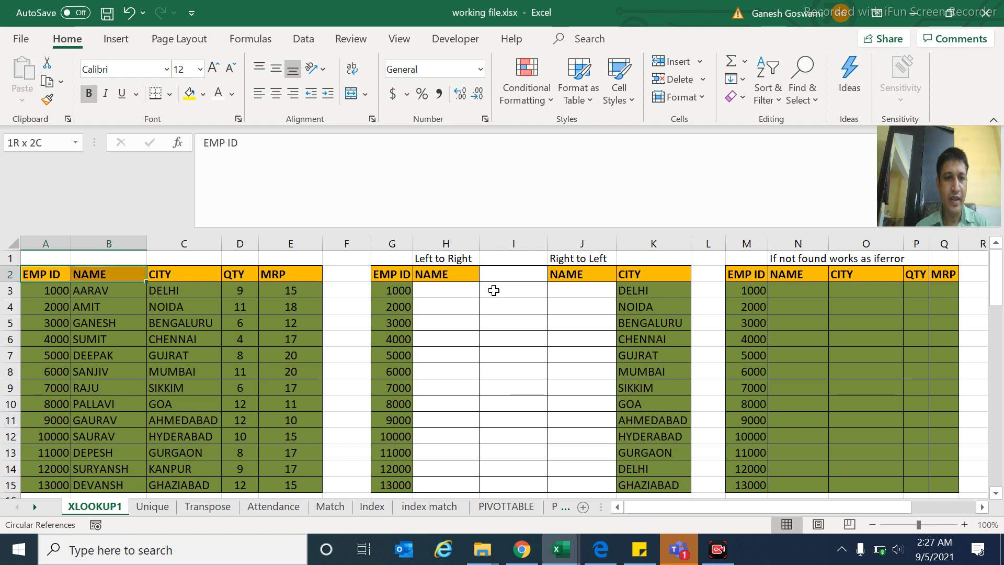
{"action": "key", "text": "shift+Right"}
{"action": "key", "text": "ctrl+shift+Down"}
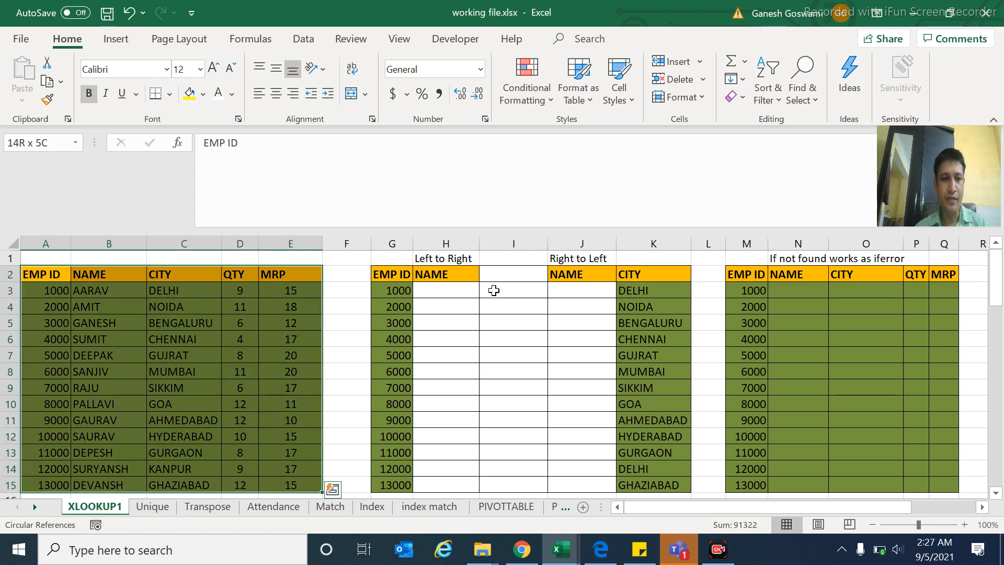
{"action": "key", "text": "Up"}
{"action": "key", "text": "Down"}
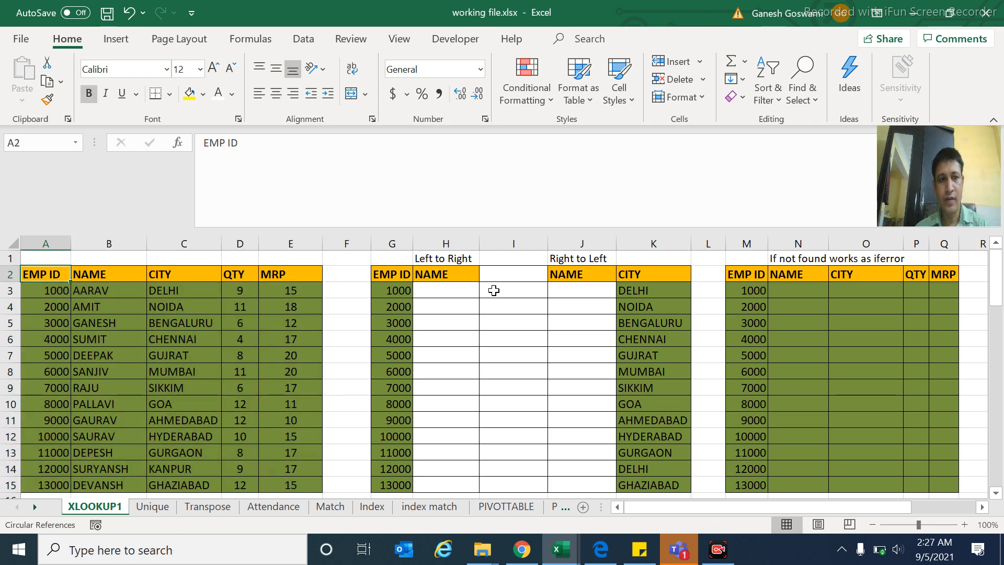
- Enter =XLOOKUP(G3,A:A,B:B) in cell H3 to return the employee name for the ID in G3
{"action": "key", "text": "Right"}
{"action": "key", "text": "Right"}
{"action": "key", "text": "Right"}
{"action": "key", "text": "Right"}
{"action": "key", "text": "Right"}
{"action": "key", "text": "Right"}
{"action": "key", "text": "Right"}
{"action": "key", "text": "Right"}
{"action": "key", "text": "Left"}
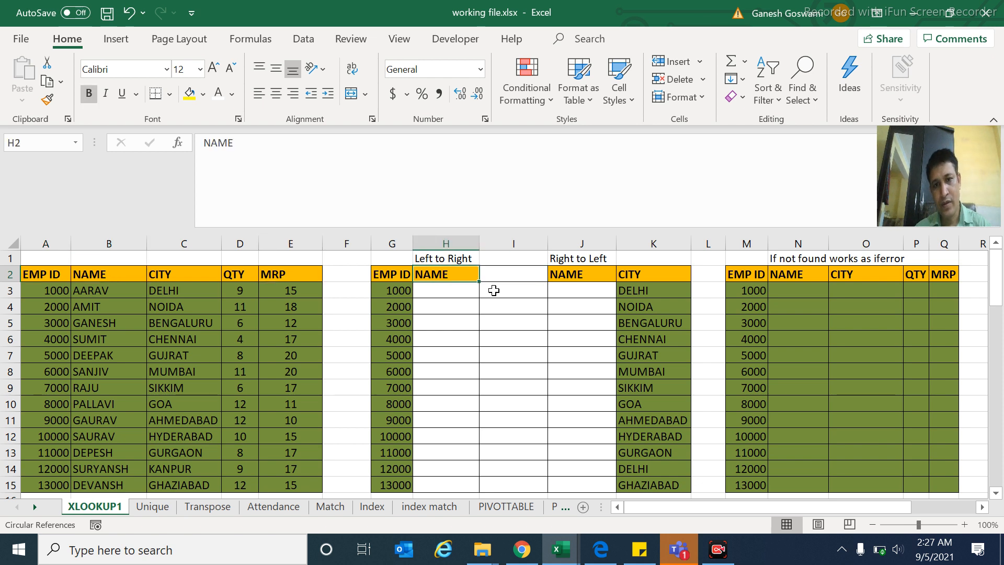
{"action": "key", "text": "Down"}
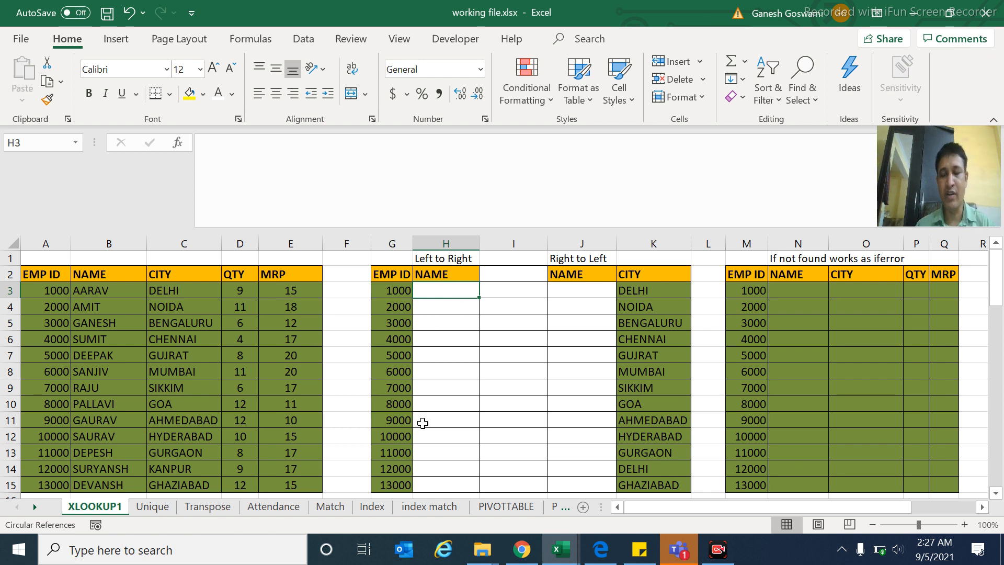
{"action": "type", "text": "="}
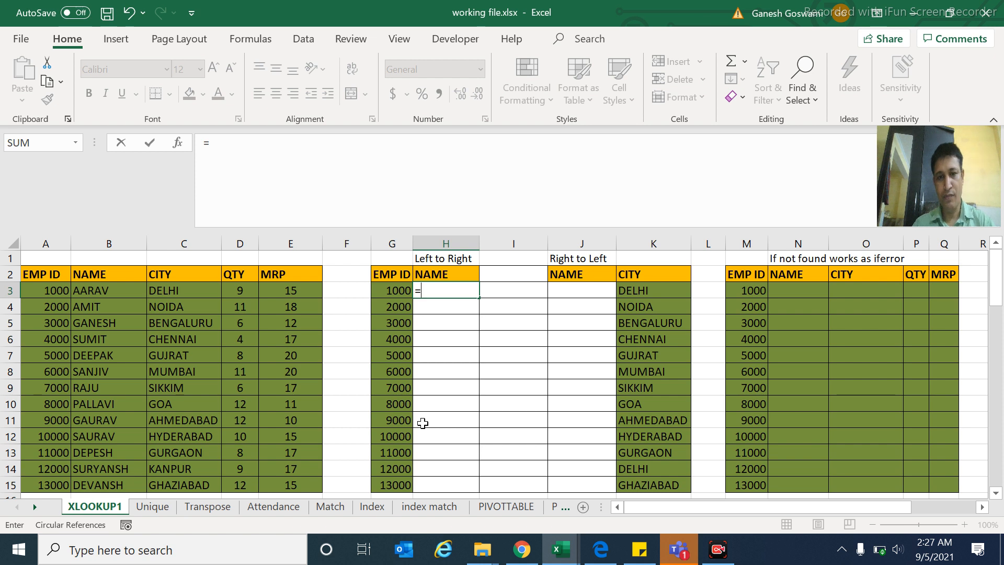
{"action": "type", "text": "xlookup"}
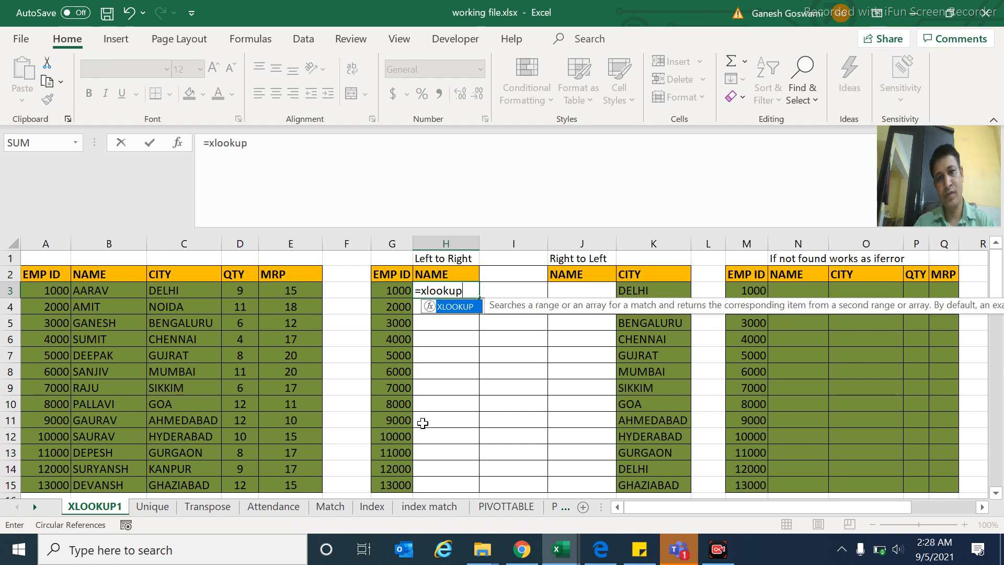
{"action": "type", "text": "("}
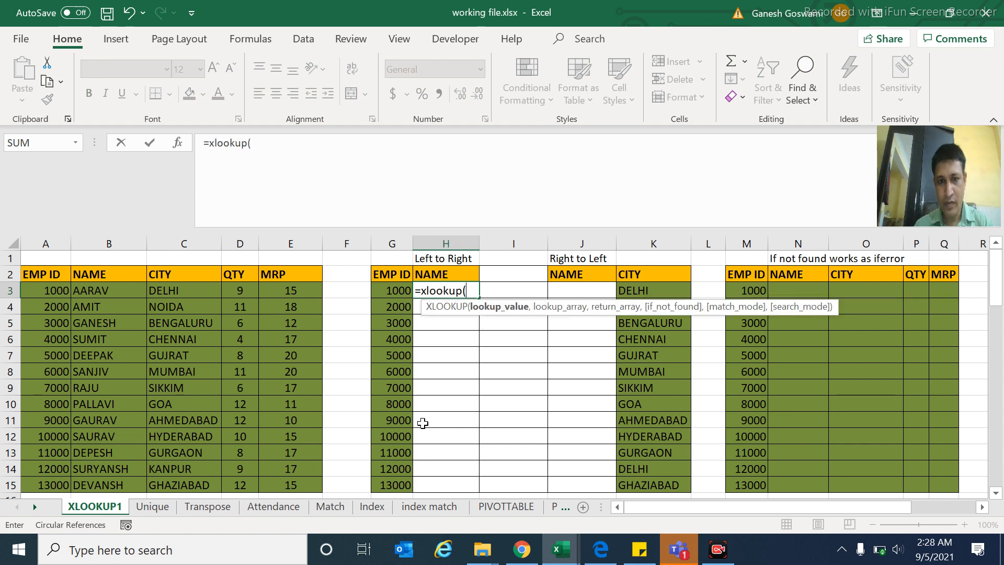
{"action": "left_click", "coordinate": [386, 292]}
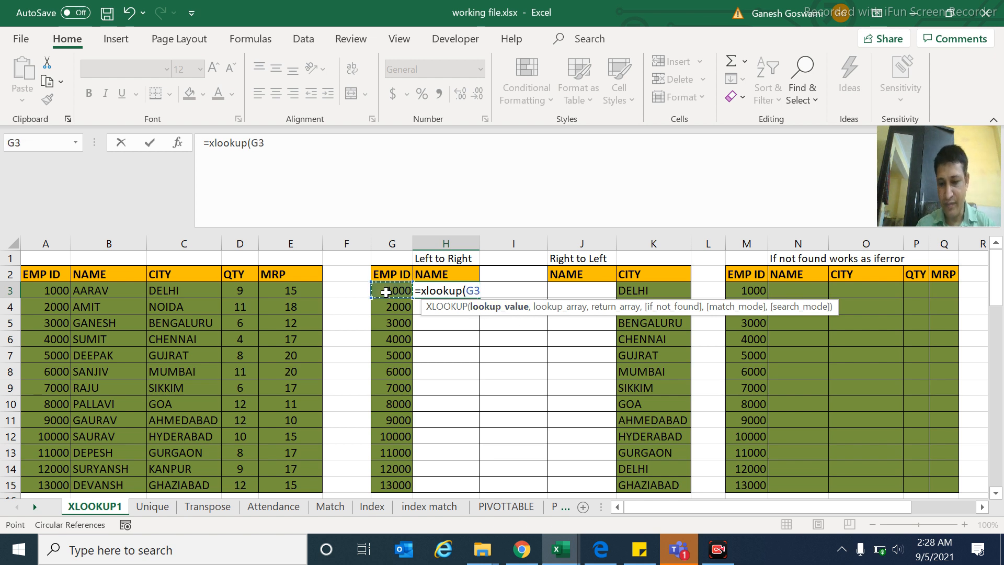
{"action": "type", "text": ","}
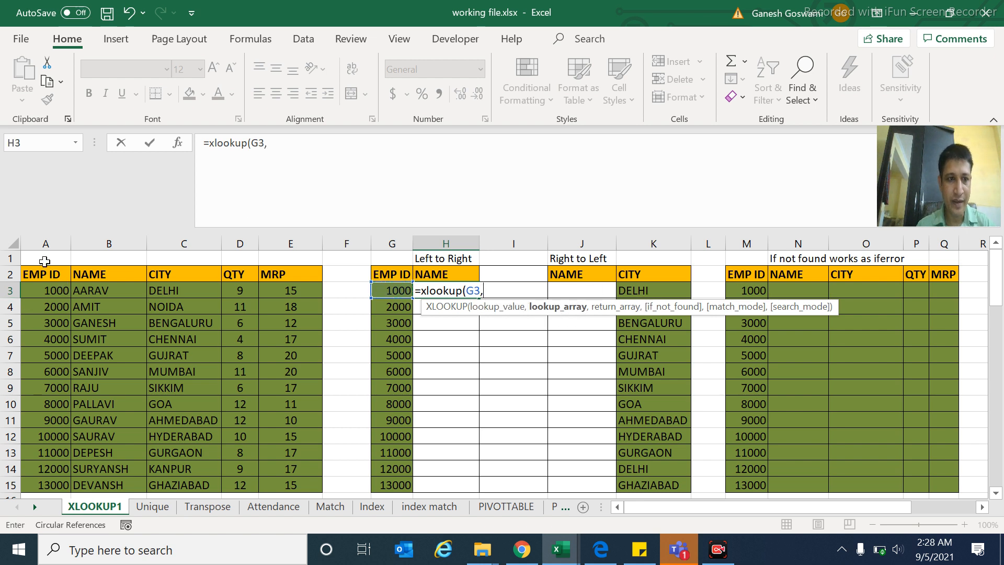
{"action": "left_click", "coordinate": [40, 239]}
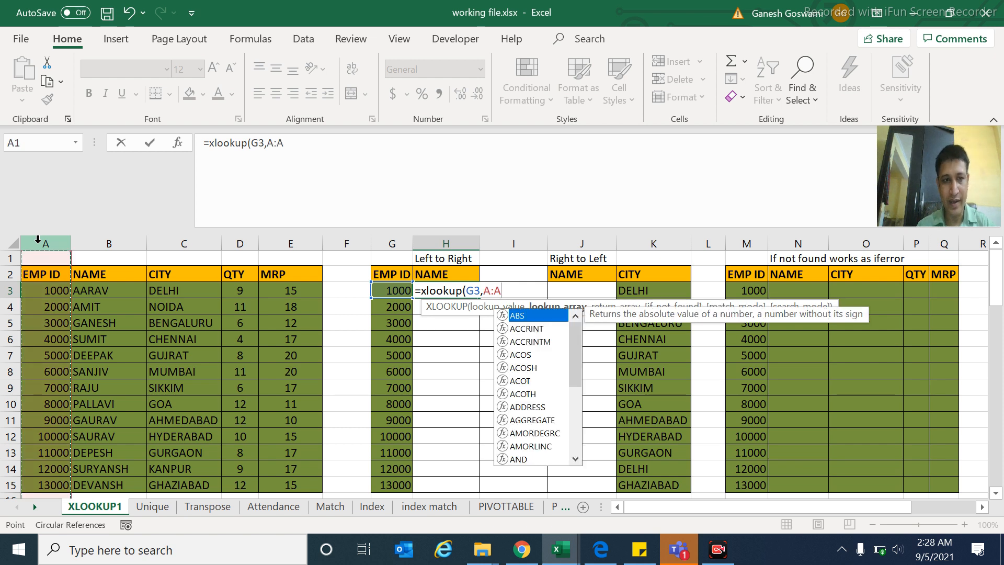
{"action": "type", "text": ","}
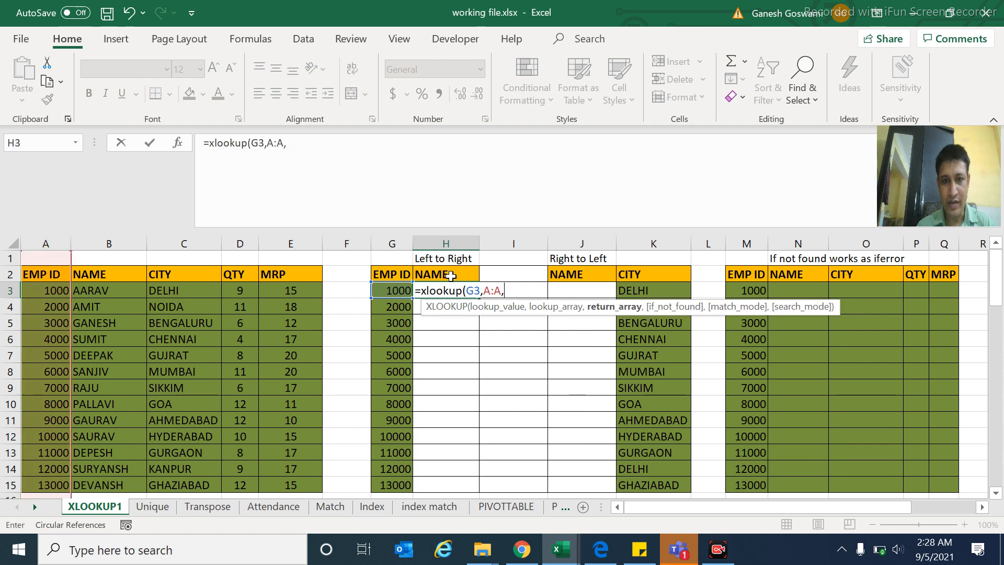
{"action": "left_click", "coordinate": [118, 243]}
{"action": "type", "text": ")"}
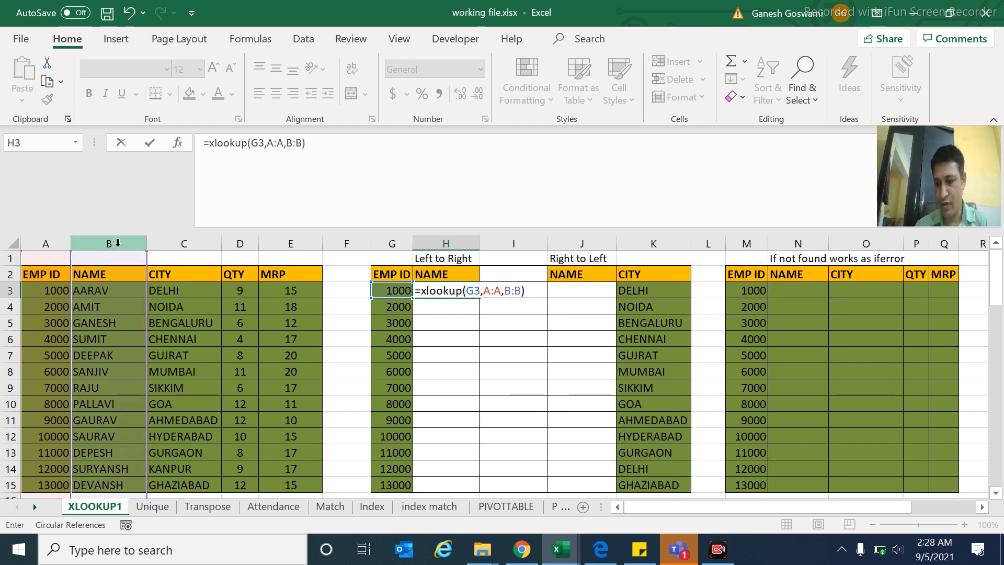
{"action": "key", "text": "Return"}
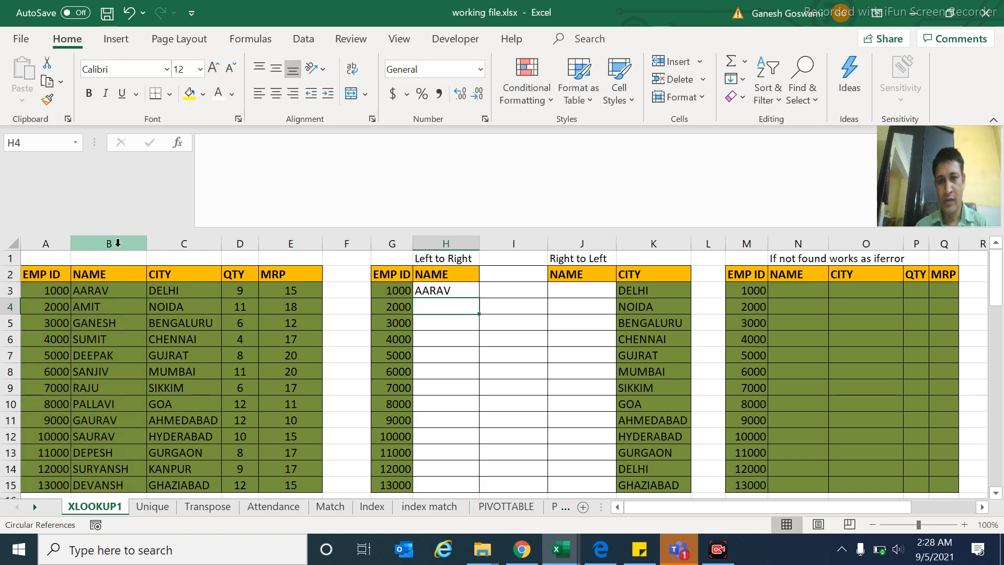
- Fill the XLOOKUP formula from H3 down through H15 in the Left to Right NAME column
{"action": "key", "text": "Up"}
{"action": "key", "text": "shift+Down"}
{"action": "key", "text": "shift+Down"}
{"action": "key", "text": "shift+Down"}
{"action": "key", "text": "shift+Down"}
{"action": "key", "text": "shift+Down"}
{"action": "key", "text": "shift+Down"}
{"action": "key", "text": "shift+Down"}
{"action": "key", "text": "shift+Down"}
{"action": "key", "text": "shift+Down"}
{"action": "key", "text": "shift+Down"}
{"action": "key", "text": "shift+Down"}
{"action": "key", "text": "shift+Down"}
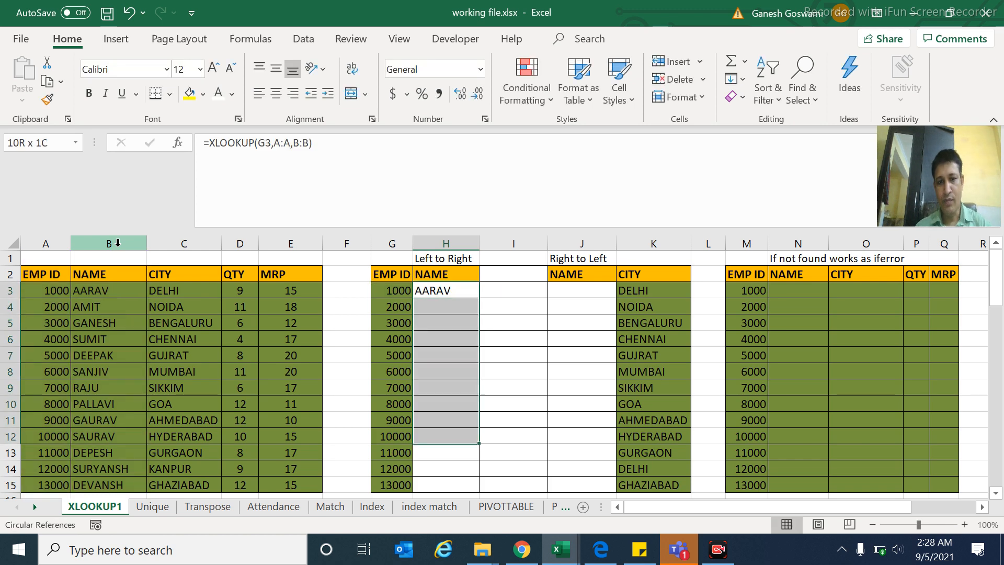
{"action": "scroll", "coordinate": [118, 243], "scroll_direction": "down", "scroll_amount": 1}
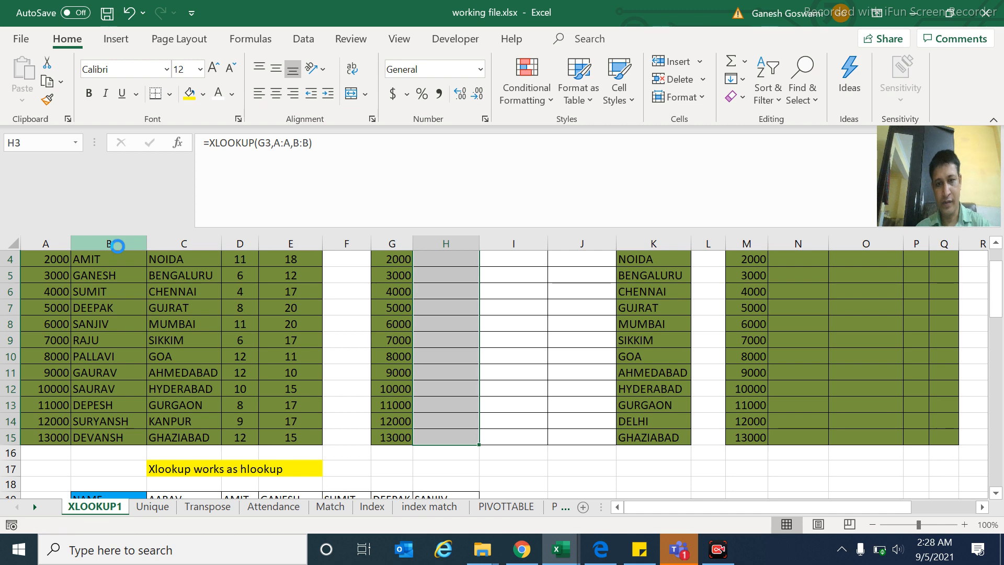
{"action": "key", "text": "ctrl+d"}
{"action": "key", "text": "Up"}
{"action": "key", "text": "Up"}
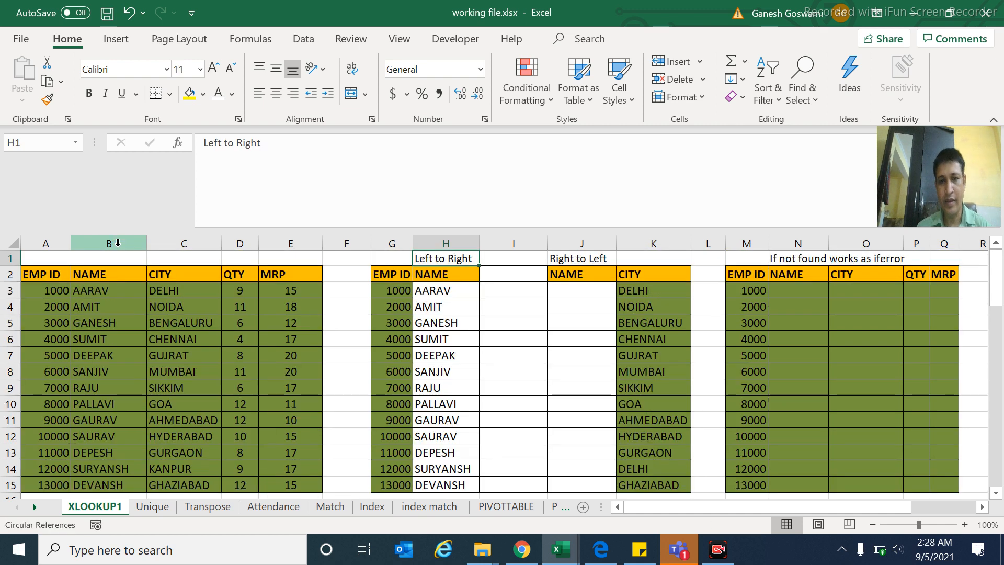
{"action": "key", "text": "Down"}
{"action": "key", "text": "Down"}
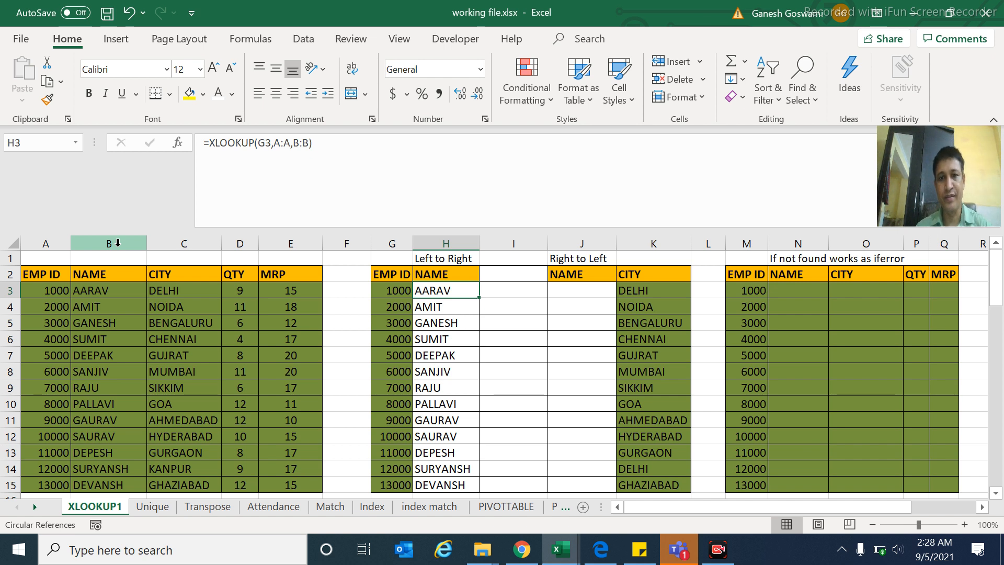
{"action": "key", "text": "Down"}
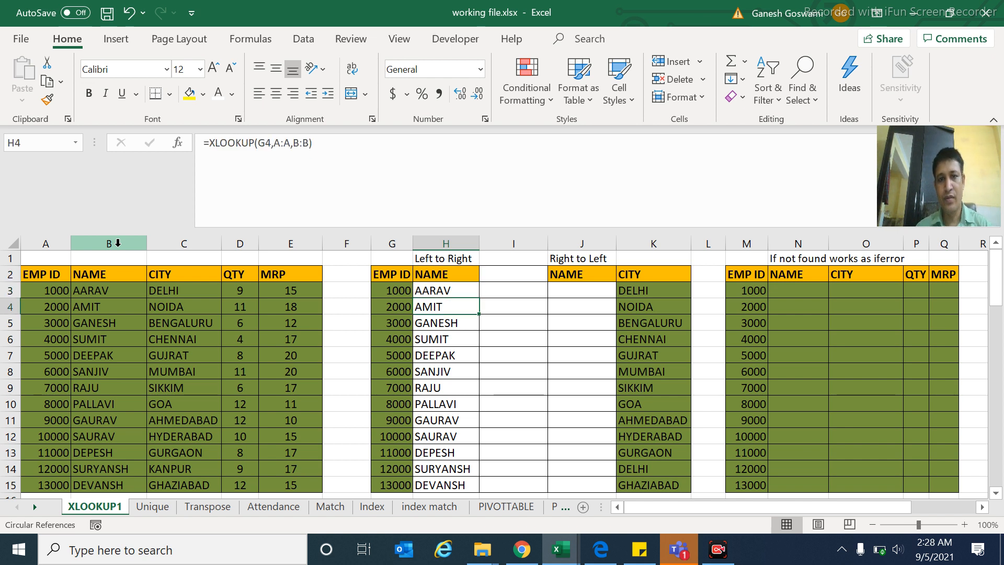
- Enter =XLOOKUP(K3,C:C,B:B) in cell J3 to return the employee name for the city in K3
{"action": "key", "text": "Up"}
{"action": "key", "text": "Right"}
{"action": "key", "text": "Right"}
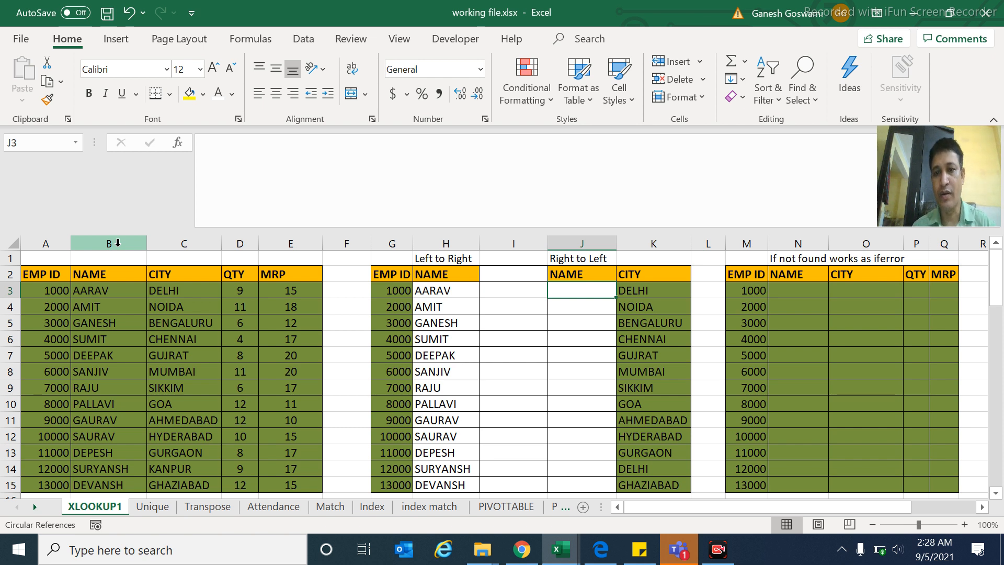
{"action": "key", "text": "Left"}
{"action": "key", "text": "Right"}
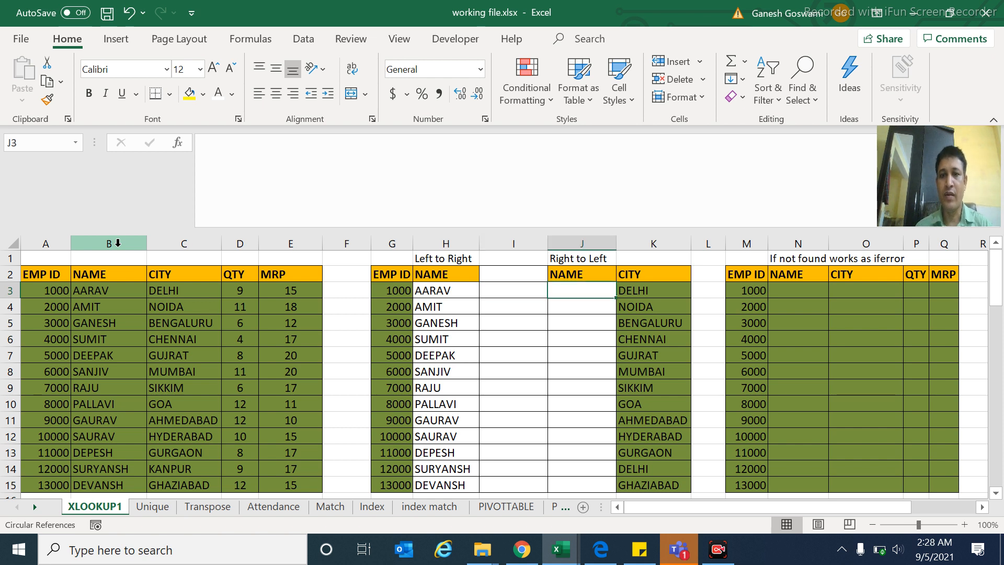
{"action": "key", "text": "Left"}
{"action": "key", "text": "Right"}
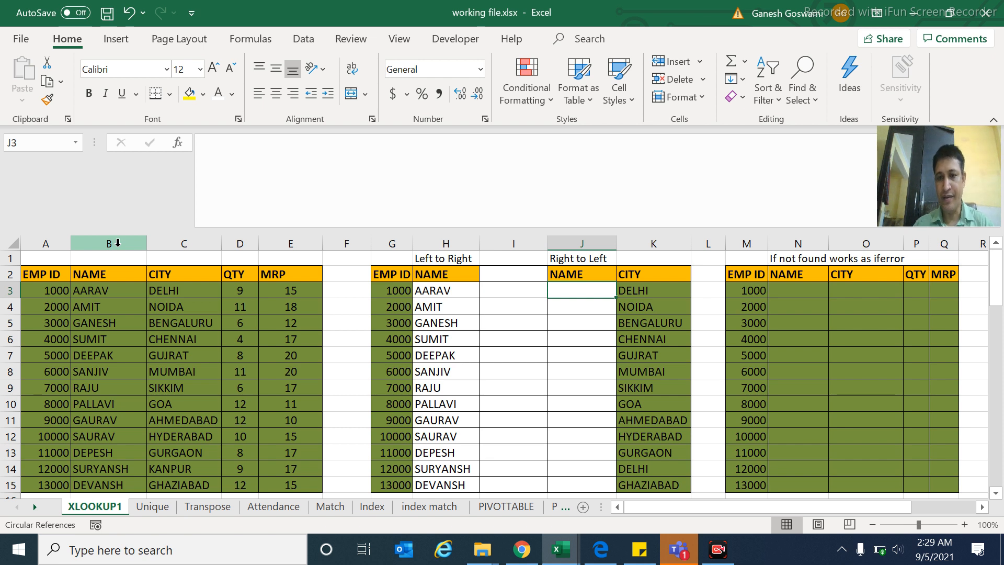
{"action": "type", "text": "=xloo"}
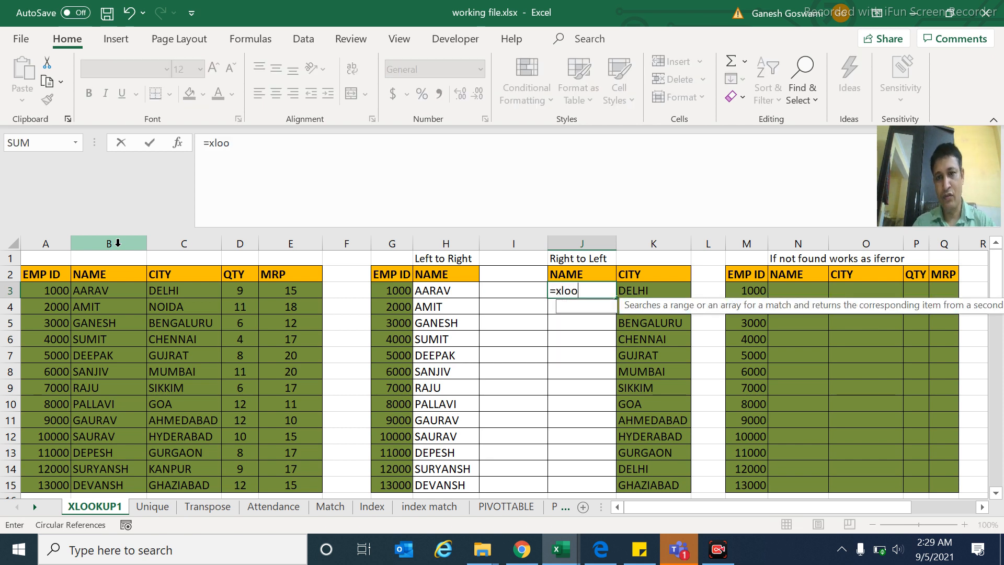
{"action": "type", "text": "kup("}
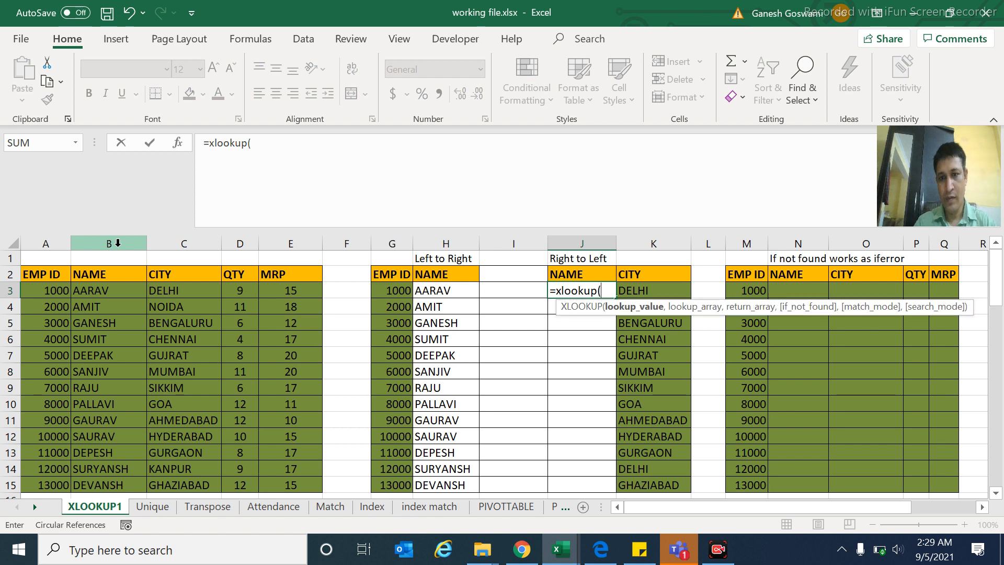
{"action": "left_click", "coordinate": [634, 290]}
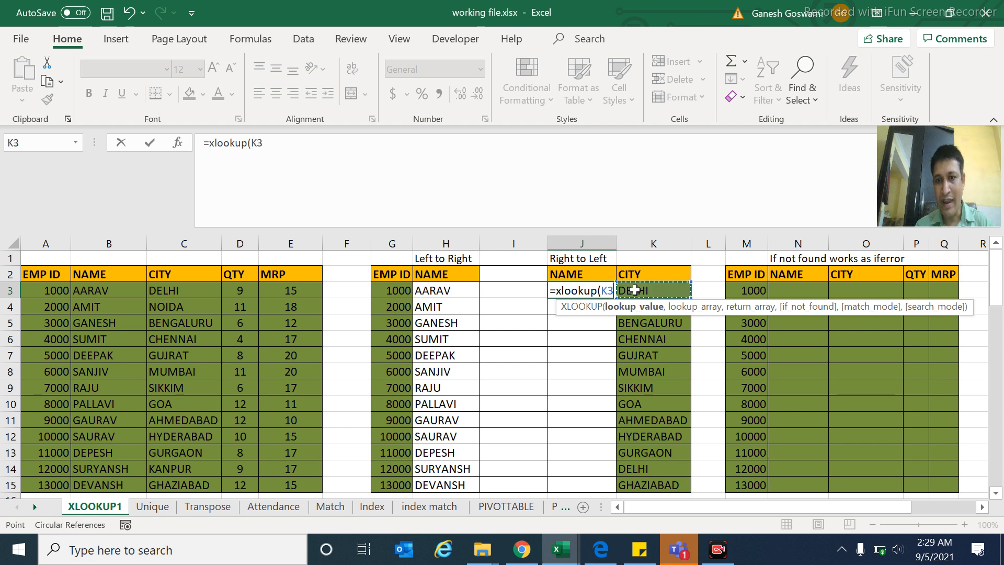
{"action": "type", "text": ","}
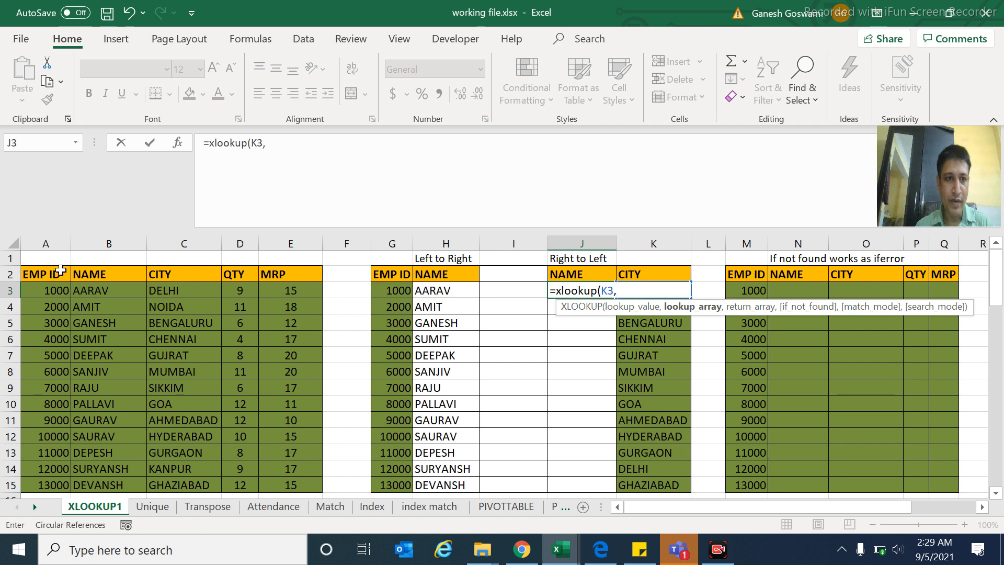
{"action": "left_click", "coordinate": [193, 242]}
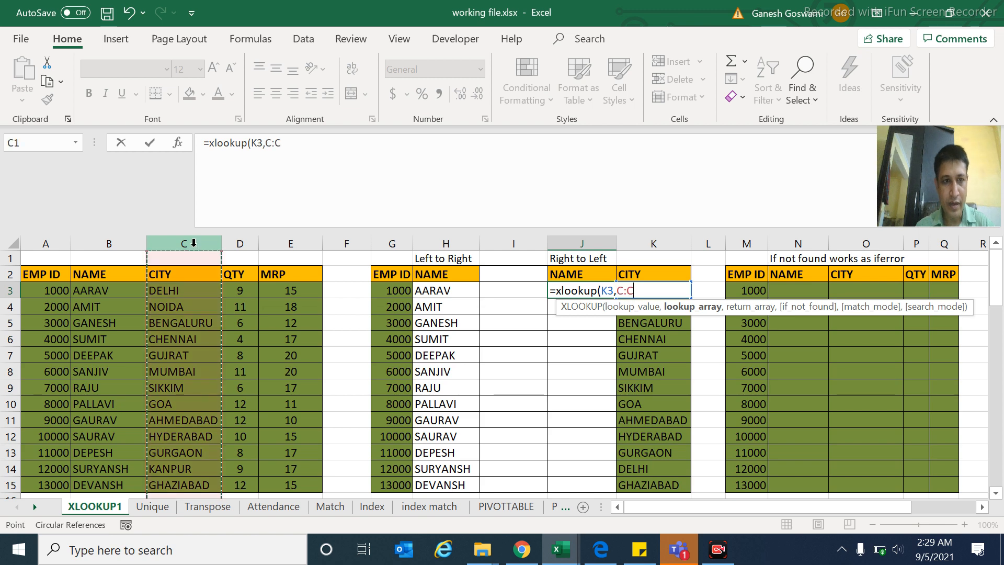
{"action": "type", "text": ","}
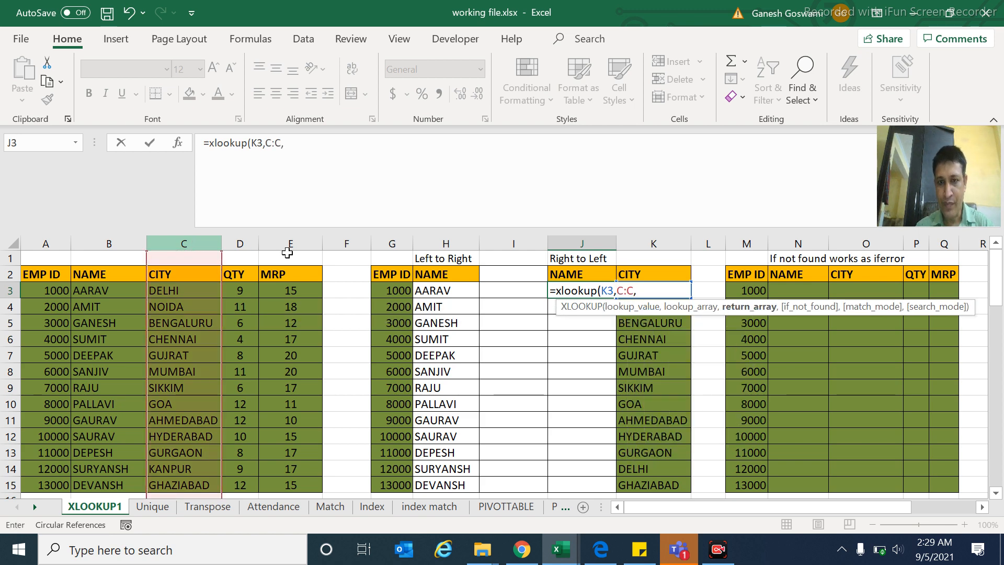
{"action": "left_click", "coordinate": [110, 242]}
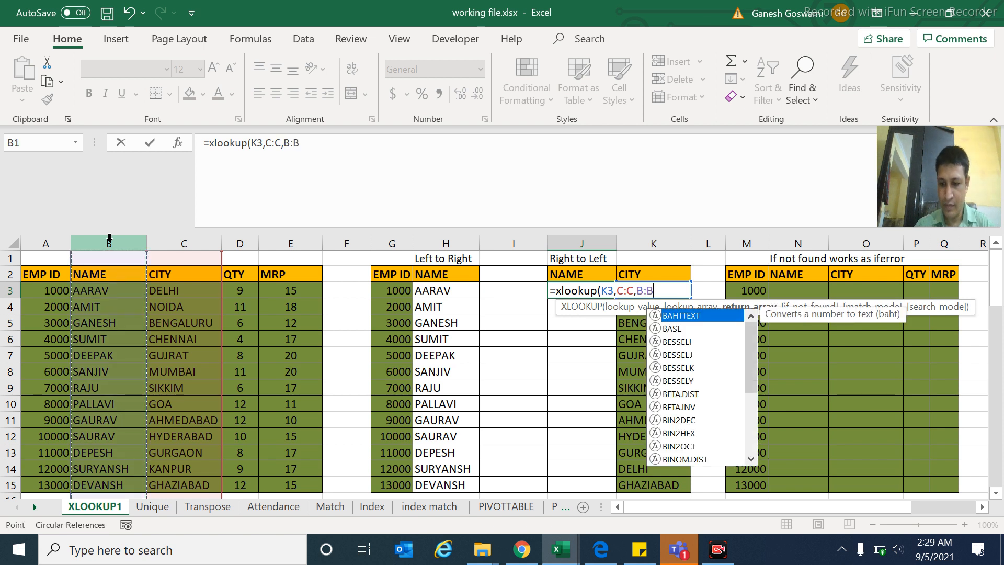
{"action": "type", "text": ")"}
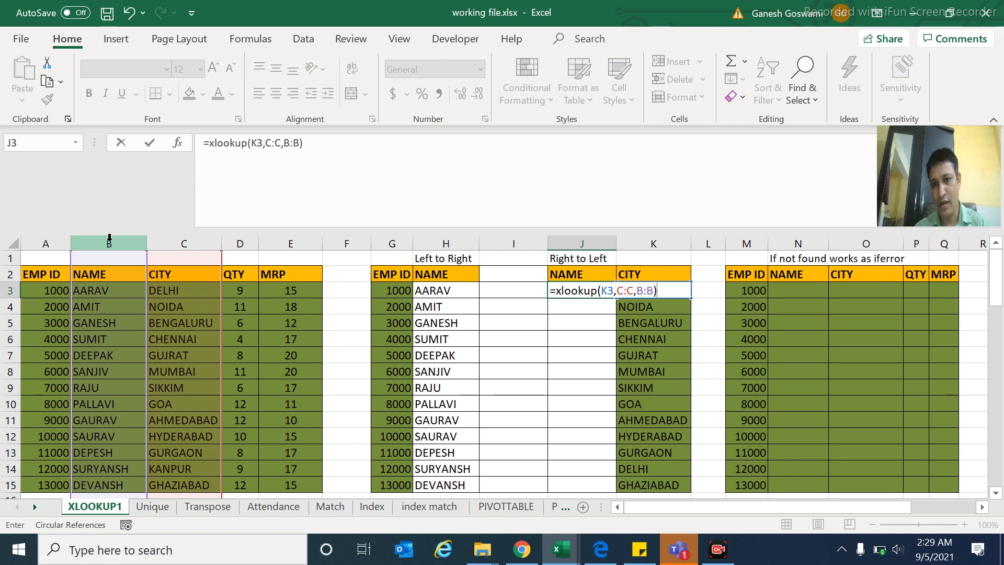
{"action": "key", "text": "Return"}
- Fill the XLOOKUP formula from J3 down through J15 in the Right to Left NAME column
{"action": "key", "text": "Up"}
{"action": "key", "text": "shift+Down"}
{"action": "key", "text": "shift+Down"}
{"action": "key", "text": "shift+Down"}
{"action": "key", "text": "shift+Down"}
{"action": "key", "text": "shift+Down"}
{"action": "key", "text": "shift+Down"}
{"action": "key", "text": "shift+Down"}
{"action": "key", "text": "shift+Down"}
{"action": "key", "text": "shift+Down"}
{"action": "key", "text": "shift+Down"}
{"action": "key", "text": "shift+Down"}
{"action": "key", "text": "shift+Down"}
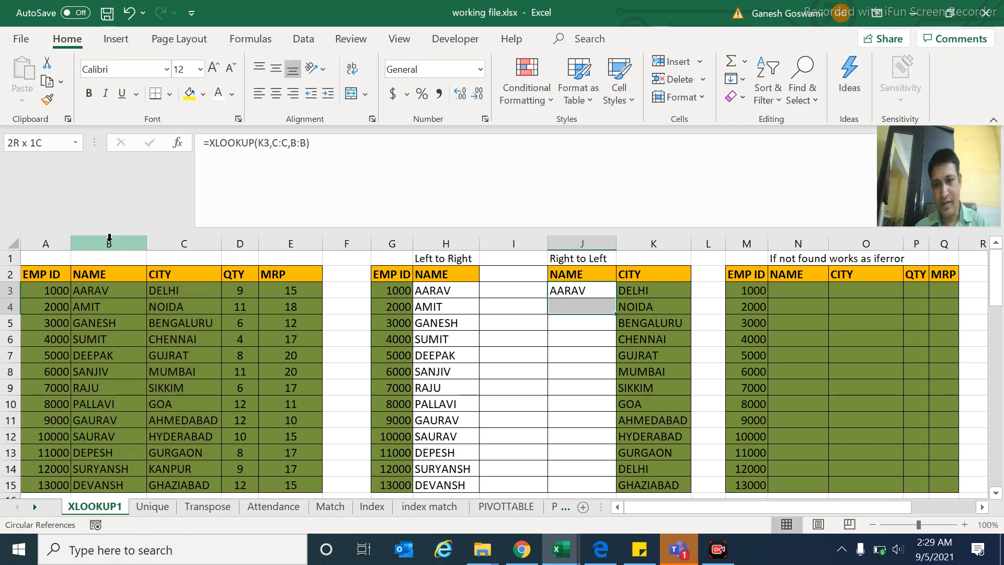
{"action": "key", "text": "shift+Down"}
{"action": "key", "text": "shift+Down"}
{"action": "key", "text": "shift+Down"}
{"action": "key", "text": "shift+Down"}
{"action": "key", "text": "shift+Up"}
{"action": "key", "text": "shift+Up"}
{"action": "key", "text": "shift+Up"}
{"action": "key", "text": "shift+Up"}
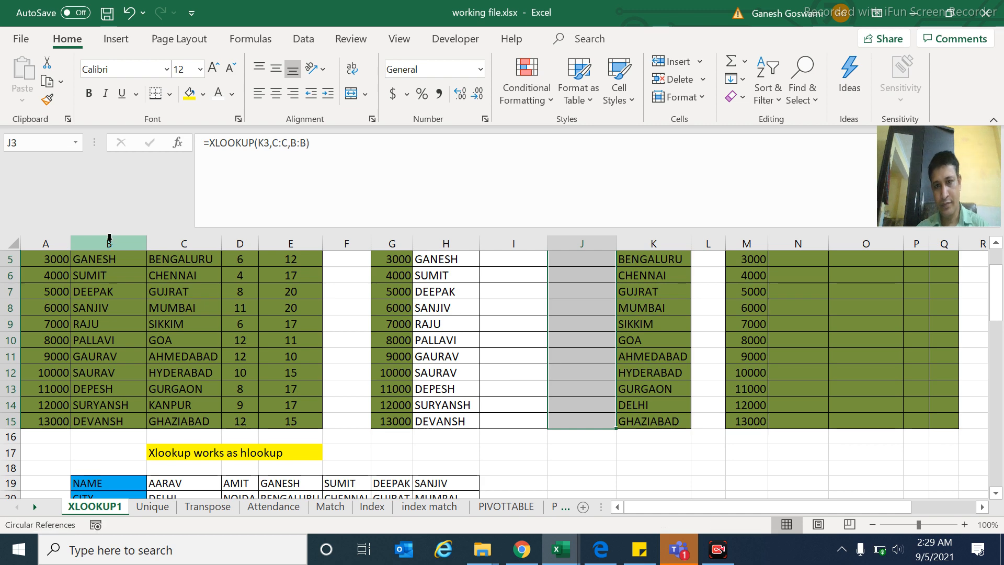
{"action": "key", "text": "ctrl+d"}
{"action": "key", "text": "Up"}
{"action": "key", "text": "Up"}
{"action": "key", "text": "Down"}
{"action": "key", "text": "Down"}
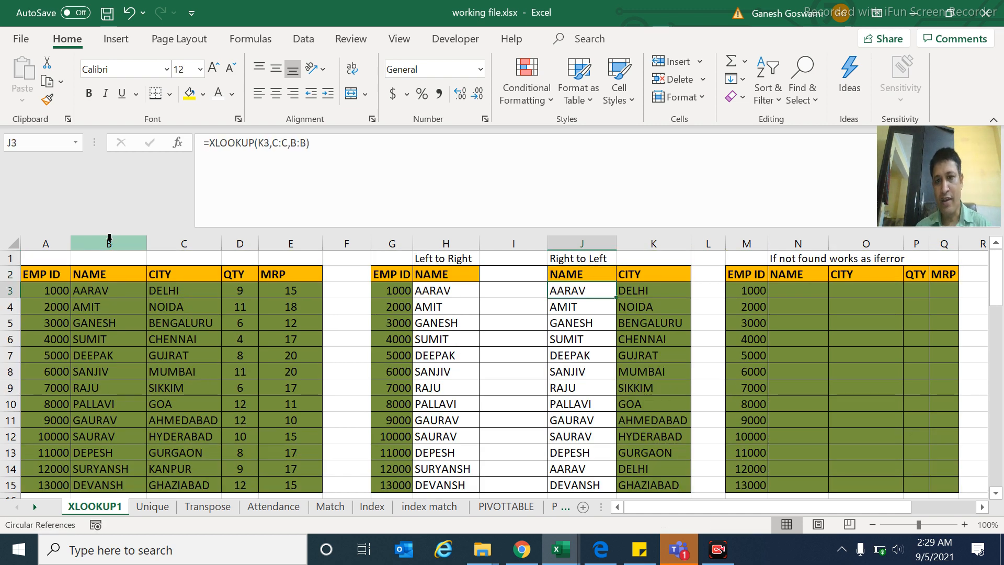
{"action": "key", "text": "Left"}
{"action": "key", "text": "Right"}
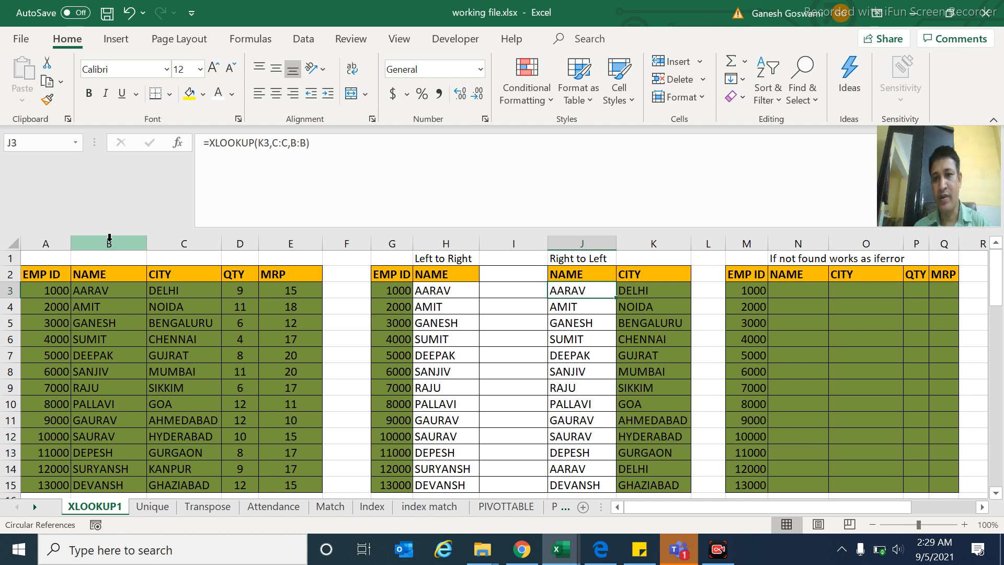
- Enter =XLOOKUP(M3,A:A,B:B,"Not found") in cell N3 to return the employee name for the ID in M3, with a not-found fallback
{"action": "key", "text": "Right"}
{"action": "key", "text": "Left"}
{"action": "key", "text": "Right"}
{"action": "key", "text": "Right"}
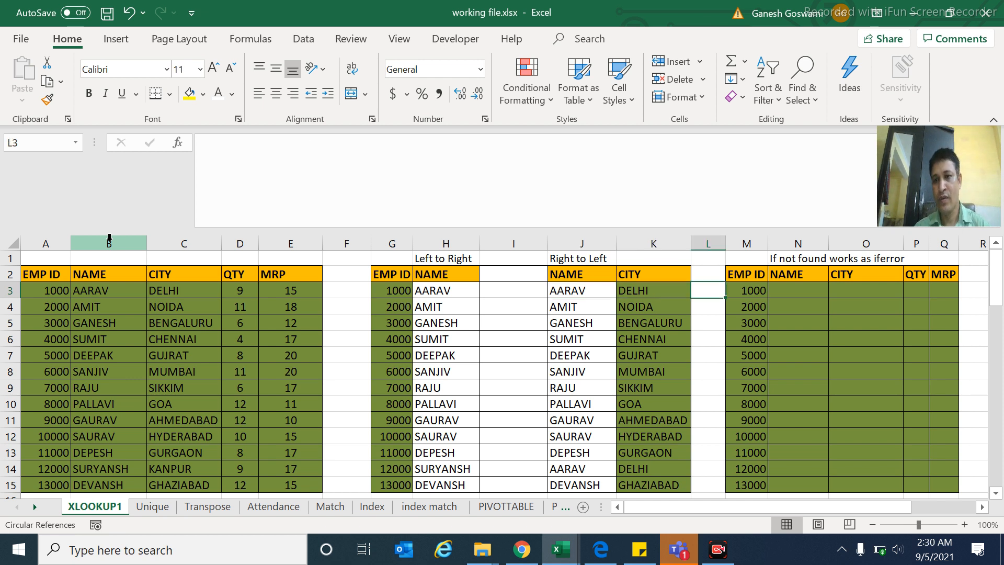
{"action": "key", "text": "Right"}
{"action": "key", "text": "Right"}
{"action": "key", "text": "Right"}
{"action": "key", "text": "Right"}
{"action": "key", "text": "Left"}
{"action": "key", "text": "Left"}
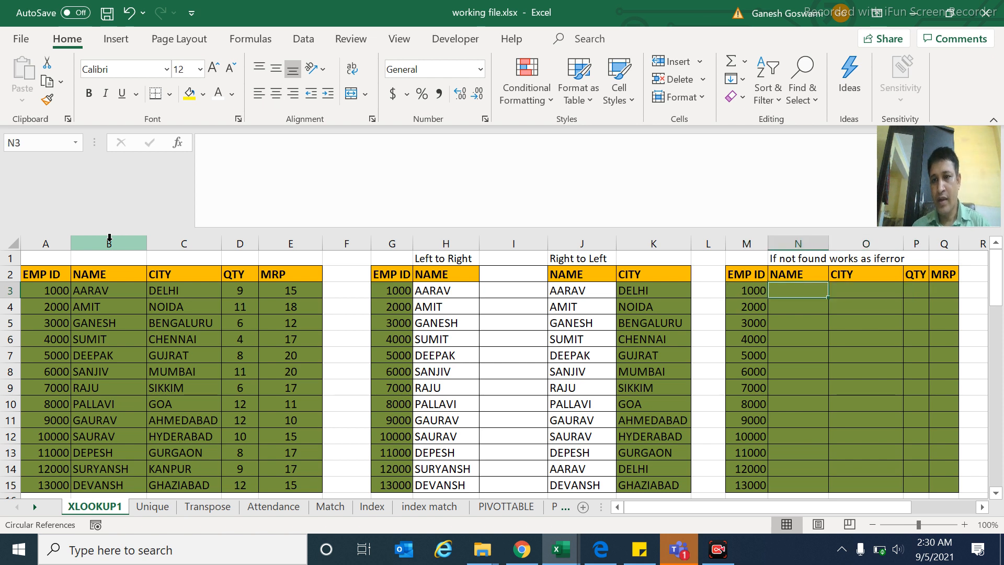
{"action": "key", "text": "Up"}
{"action": "key", "text": "Down"}
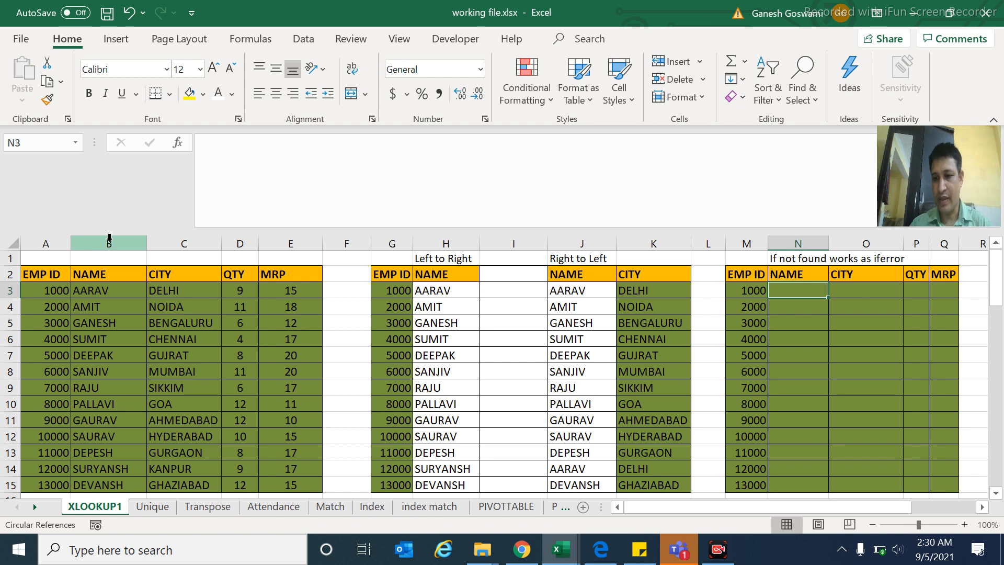
{"action": "type", "text": "=xlookup"}
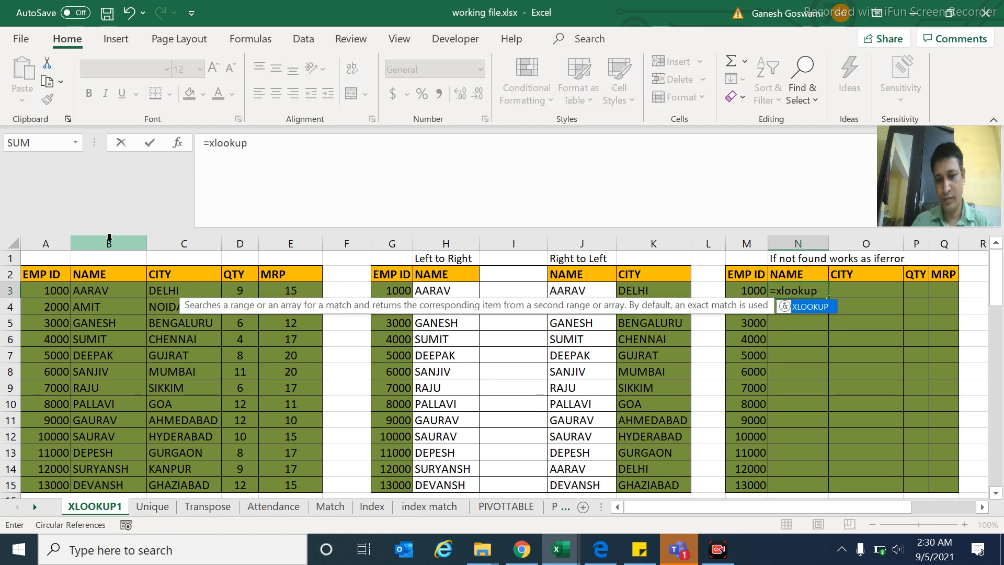
{"action": "type", "text": "("}
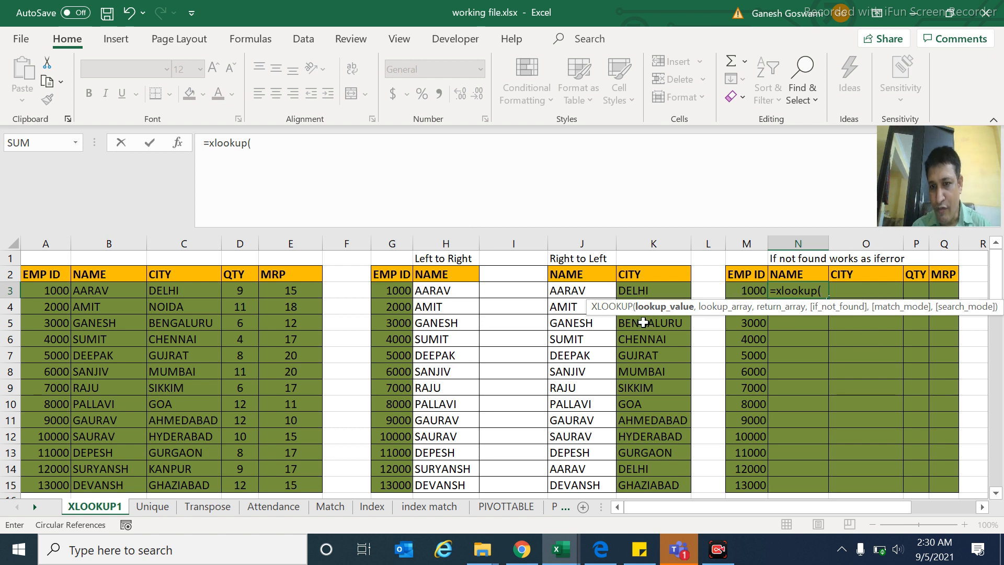
{"action": "left_click", "coordinate": [748, 293]}
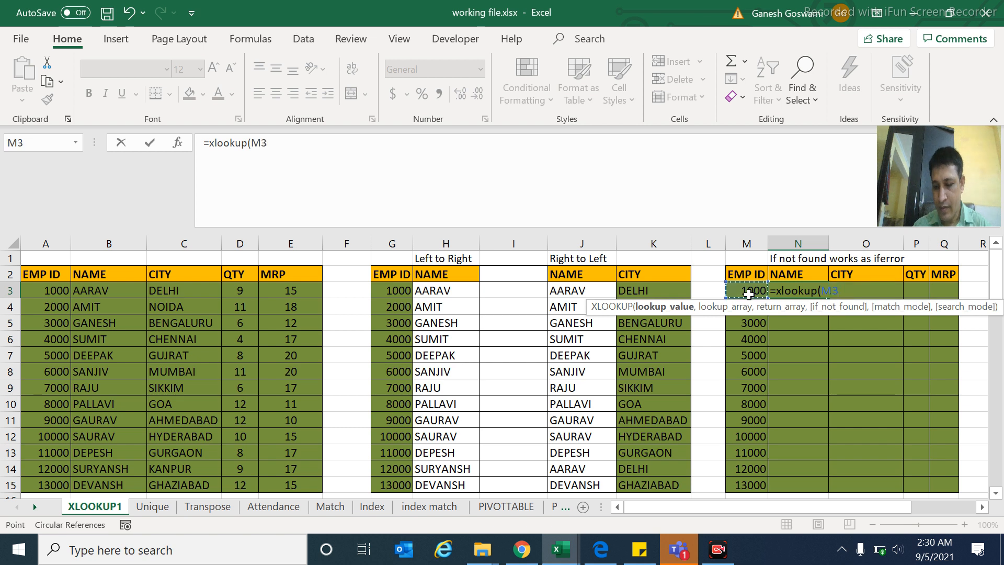
{"action": "type", "text": ","}
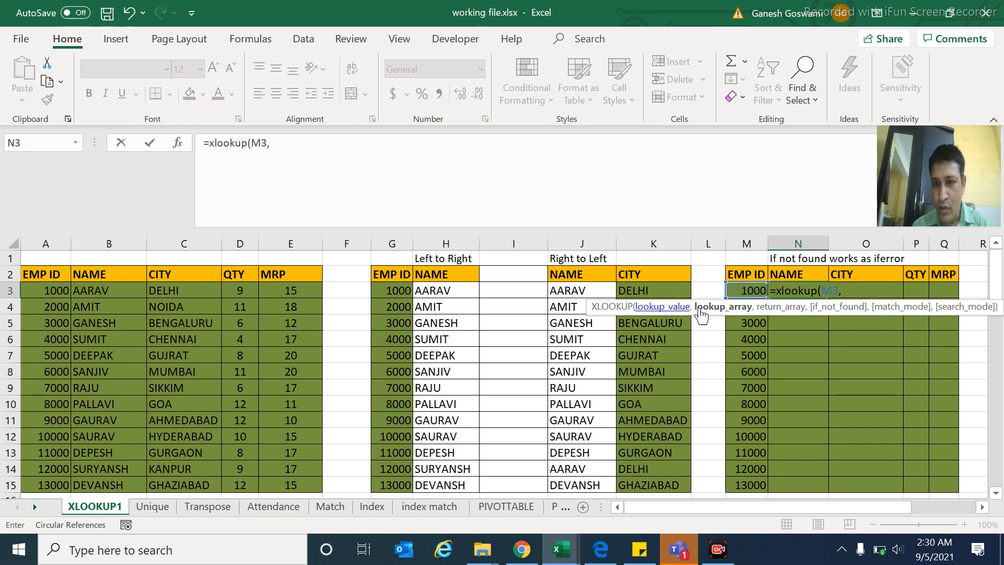
{"action": "left_click", "coordinate": [52, 238]}
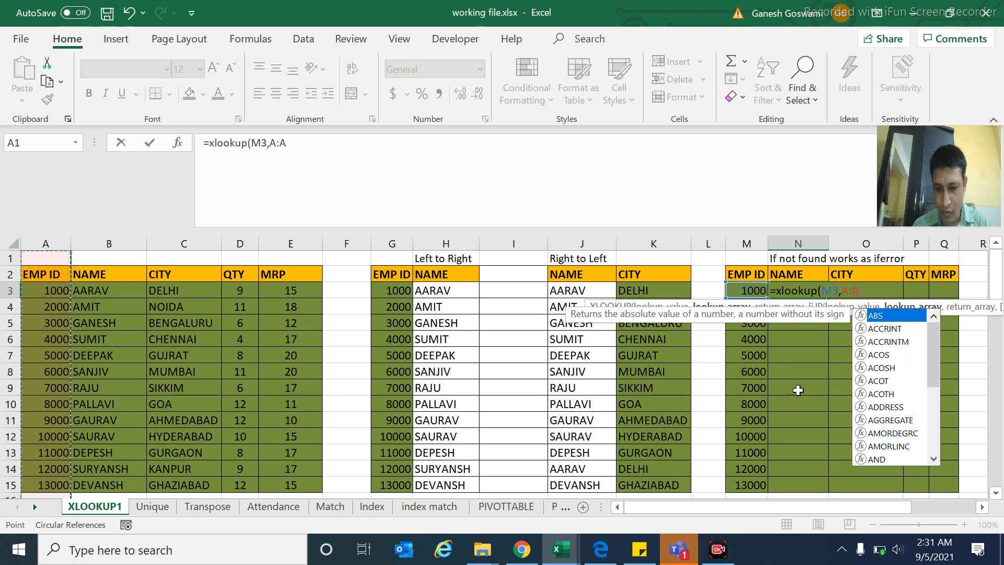
{"action": "type", "text": ","}
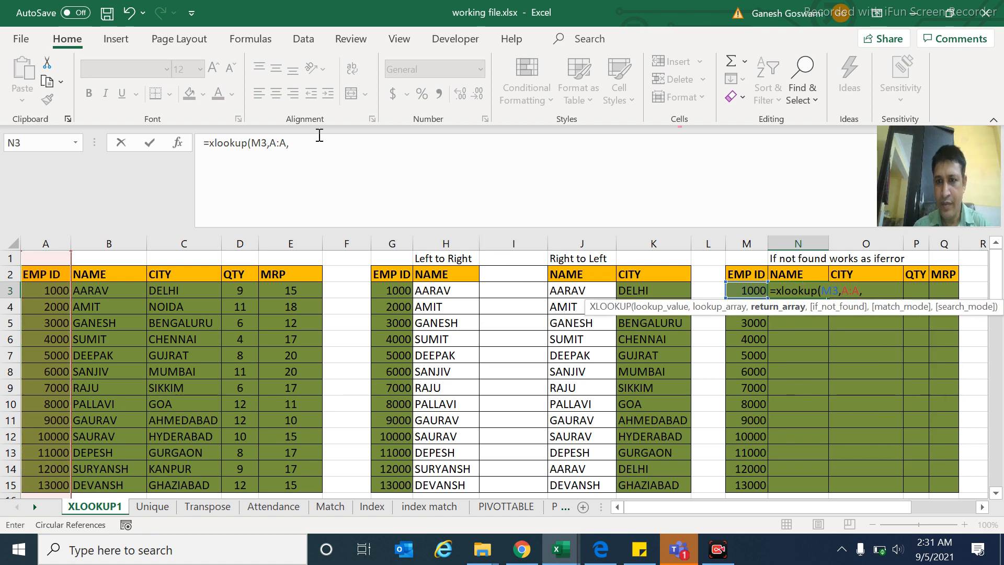
{"action": "left_click", "coordinate": [109, 241]}
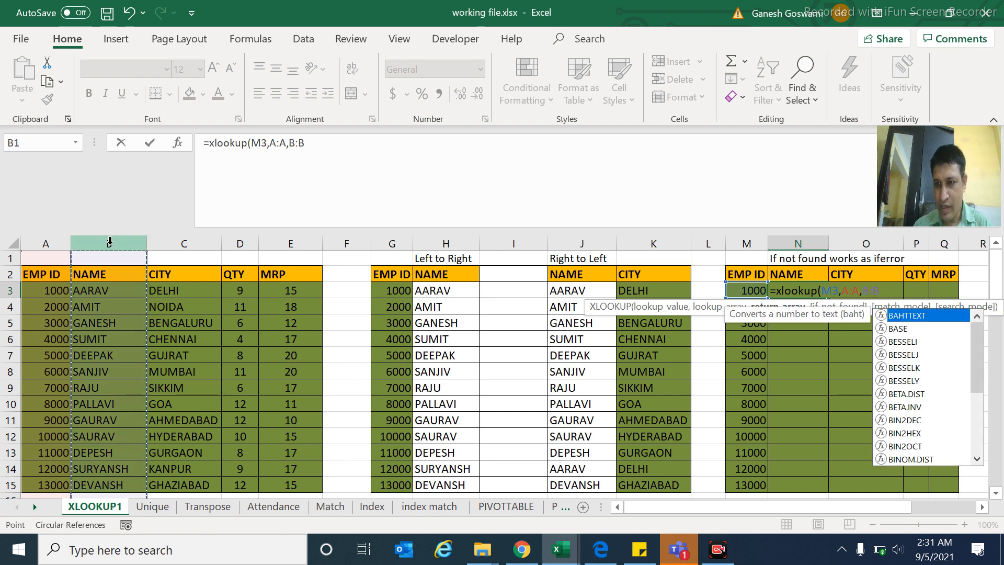
{"action": "type", "text": ","}
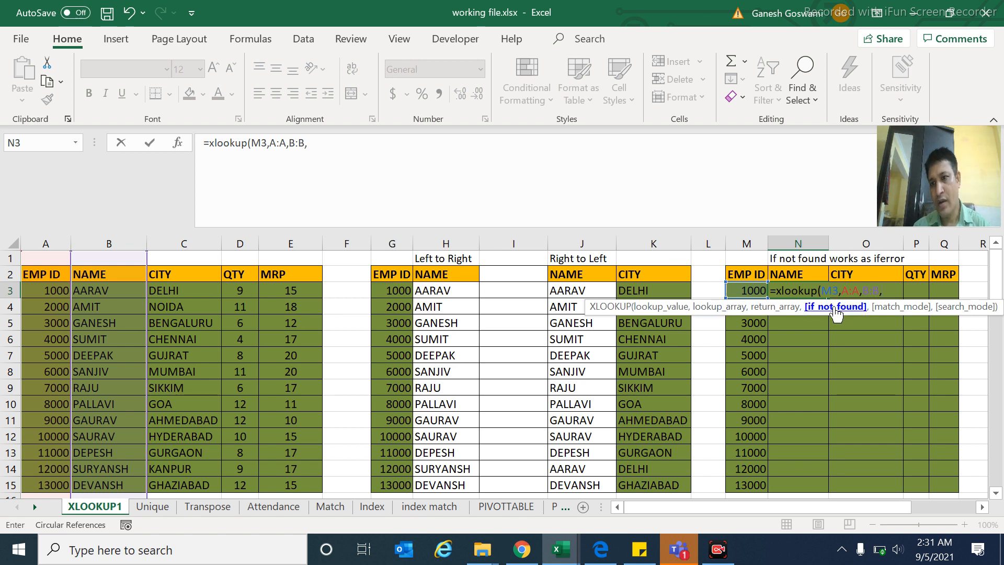
{"action": "left_click", "coordinate": [333, 140]}
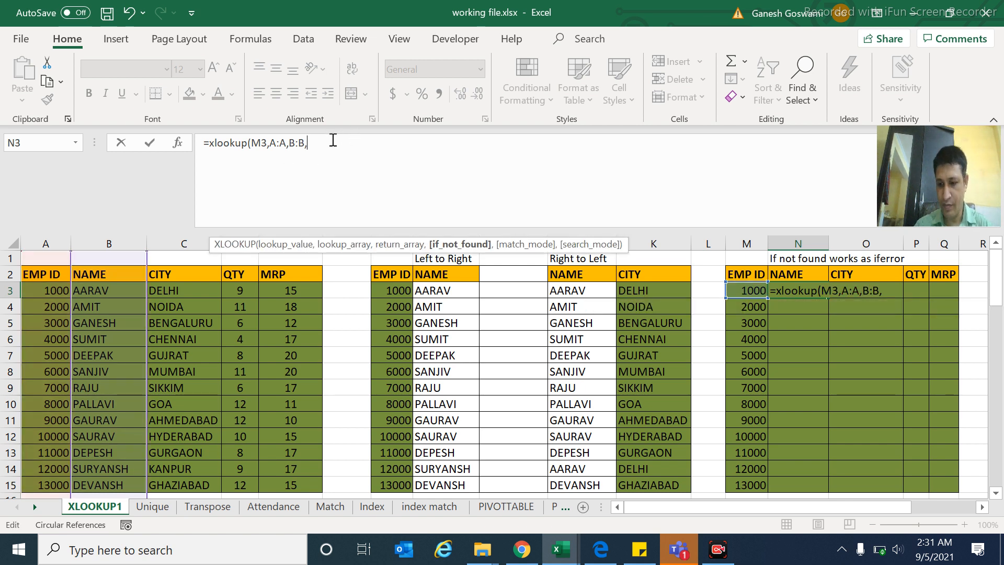
{"action": "type", "text": "\""}
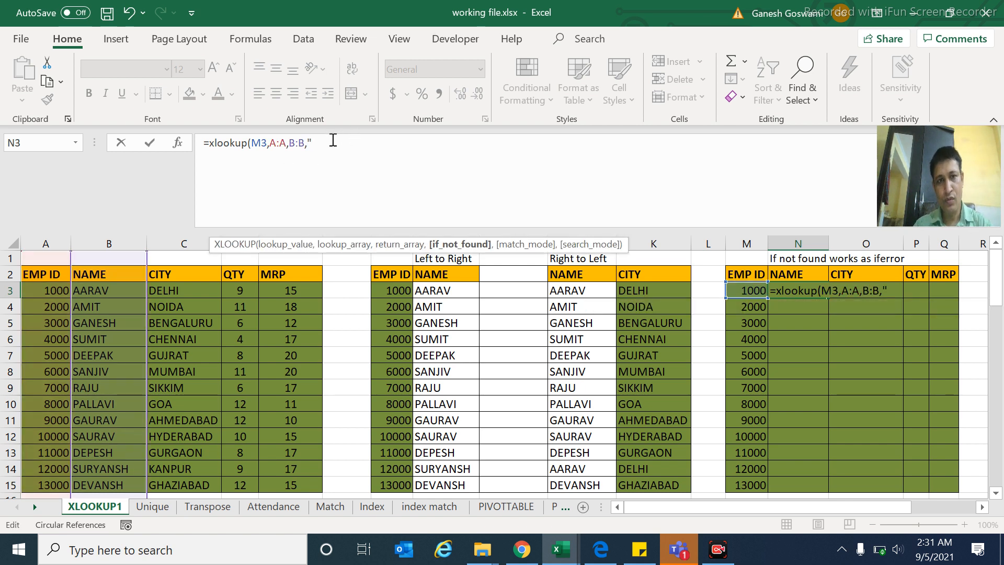
{"action": "type", "text": "No "}
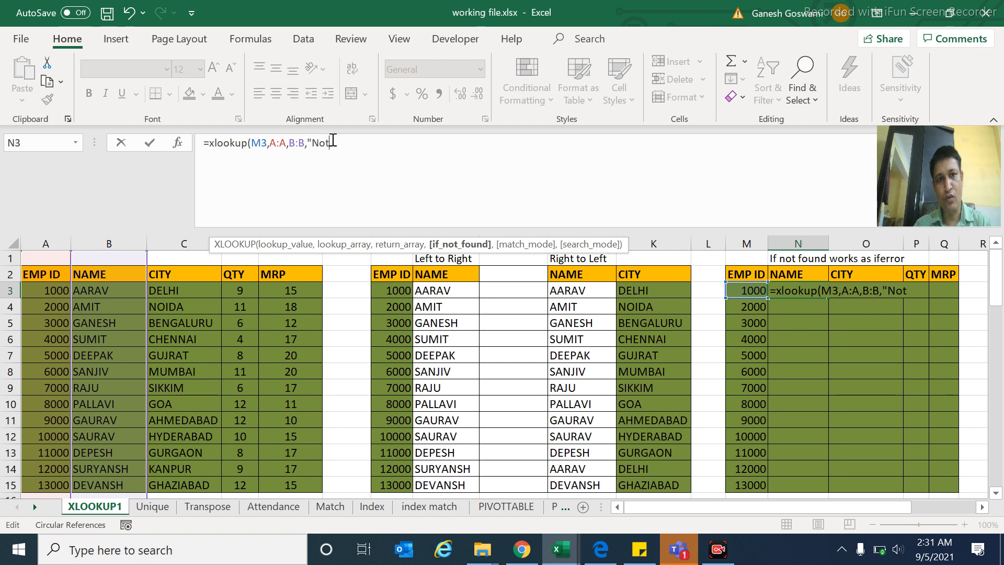
{"action": "type", "text": " found"}
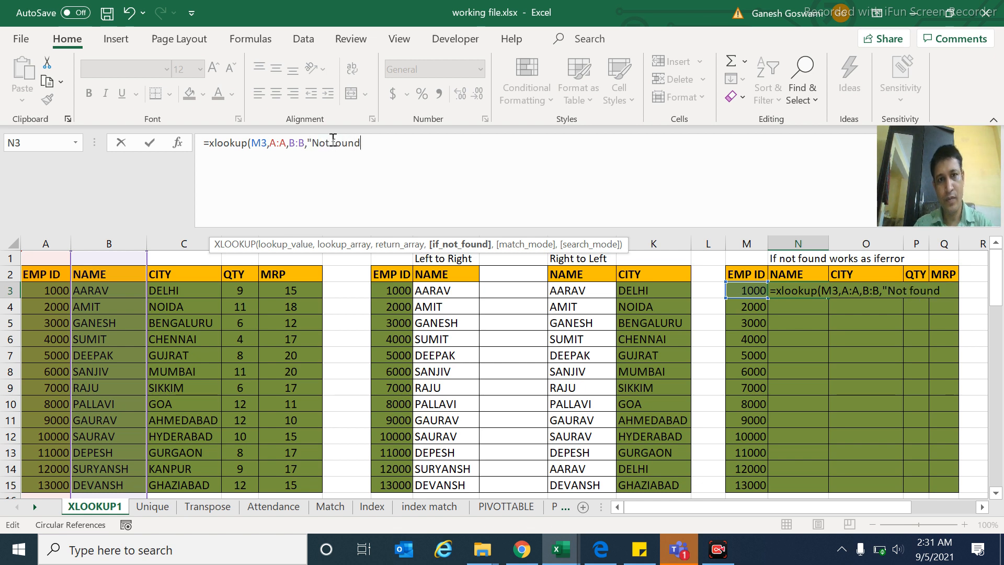
{"action": "type", "text": "\""}
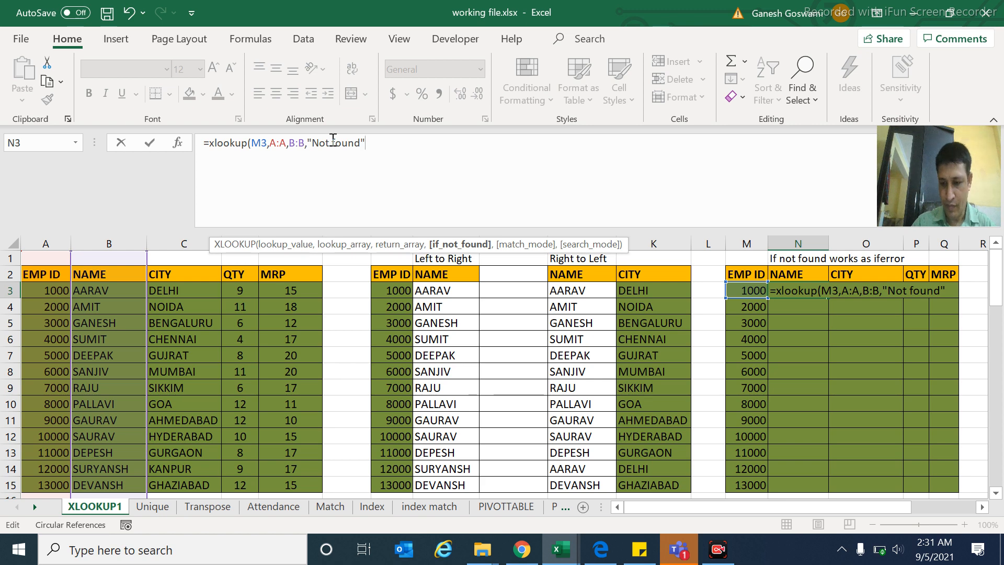
{"action": "type", "text": ")"}
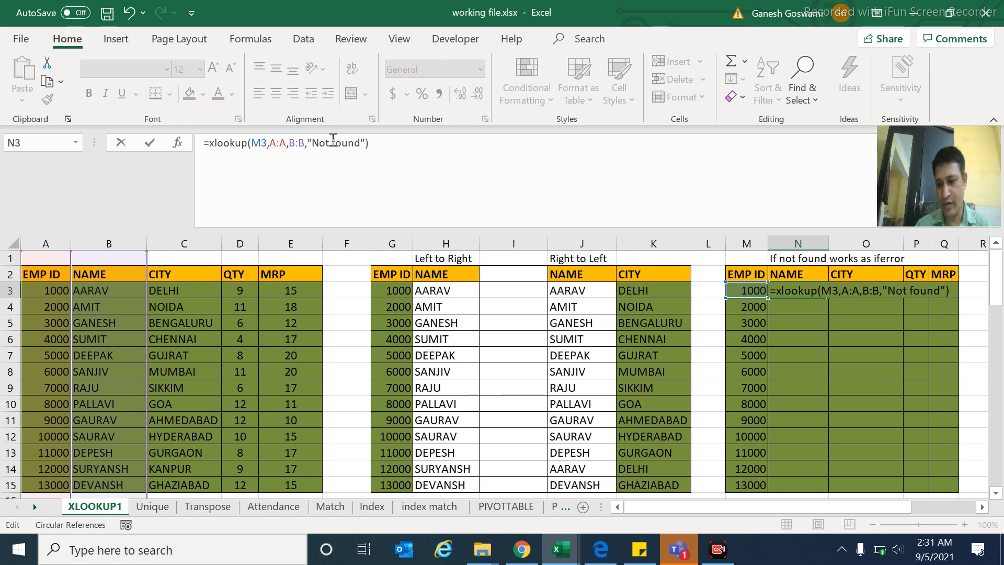
{"action": "key", "text": "Return"}
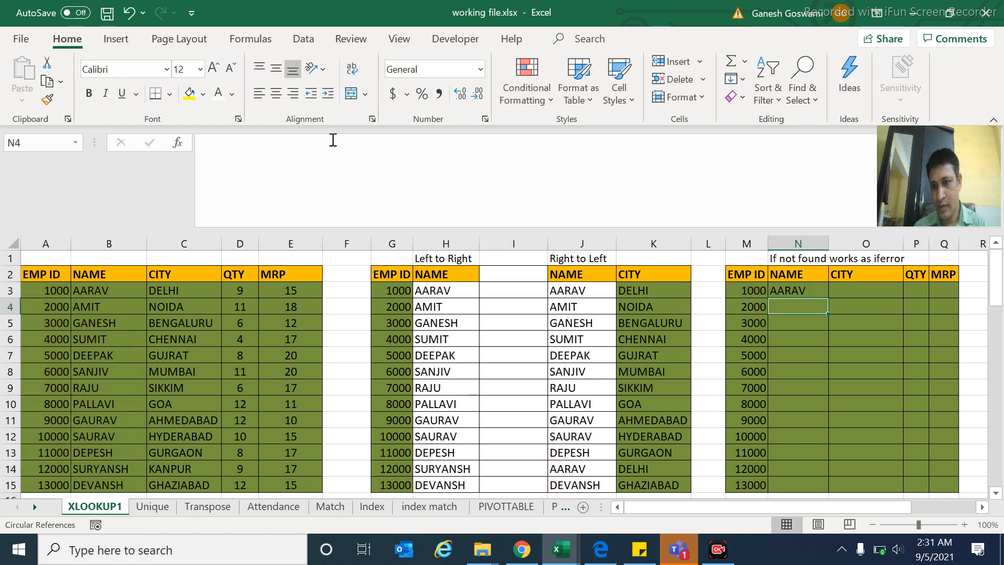
{"action": "key", "text": "Up"}
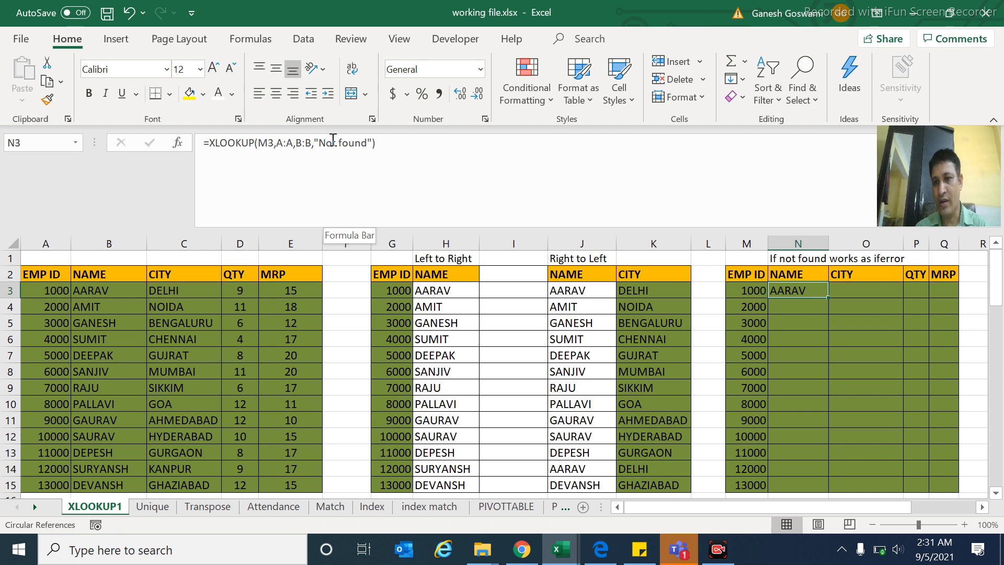
{"action": "key", "text": "Left"}
{"action": "key", "text": "Right"}
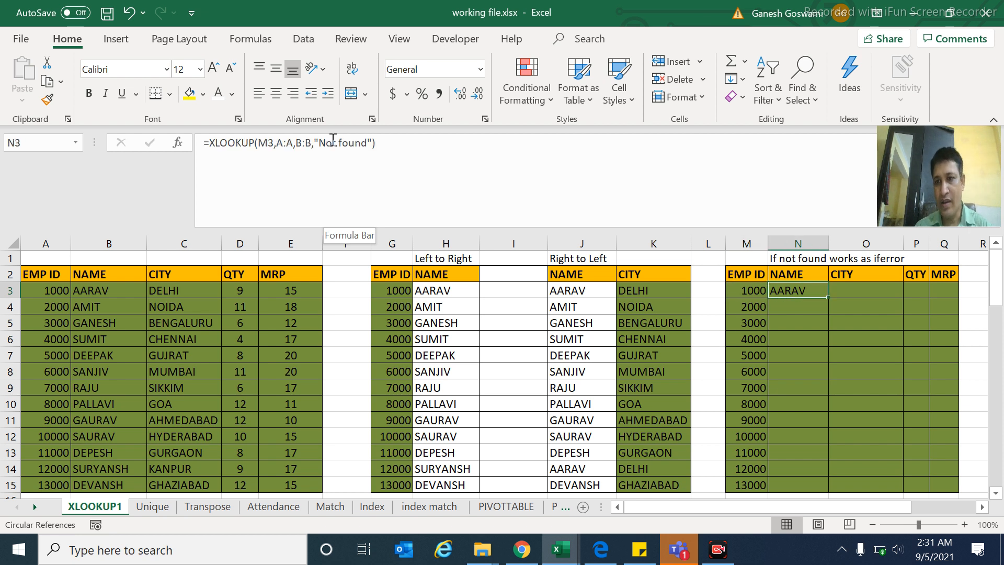
- Set the lookup EMP ID in cell M3 to 900 and check the formula result in N3
{"action": "key", "text": "Left"}
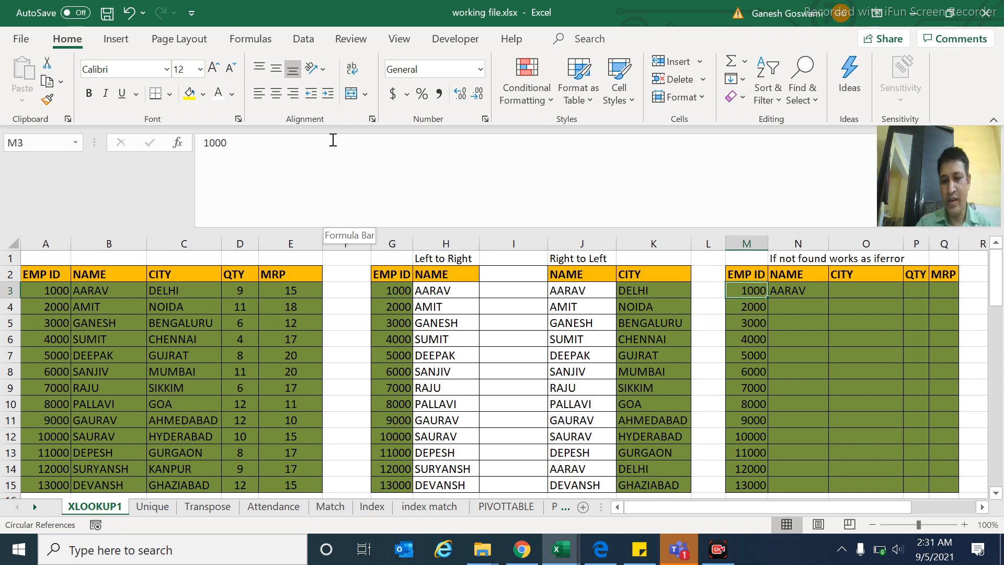
{"action": "type", "text": "900"}
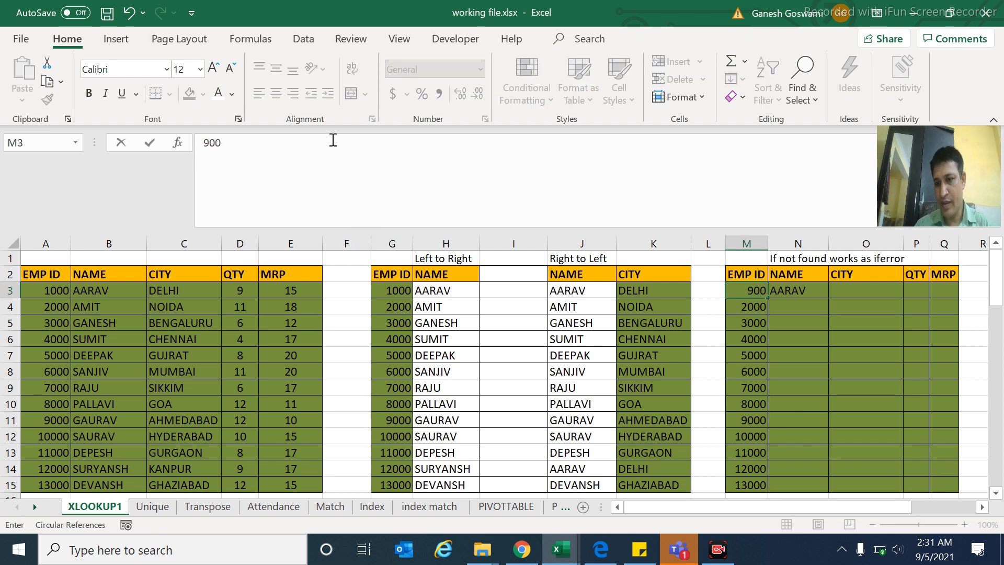
{"action": "key", "text": "Return"}
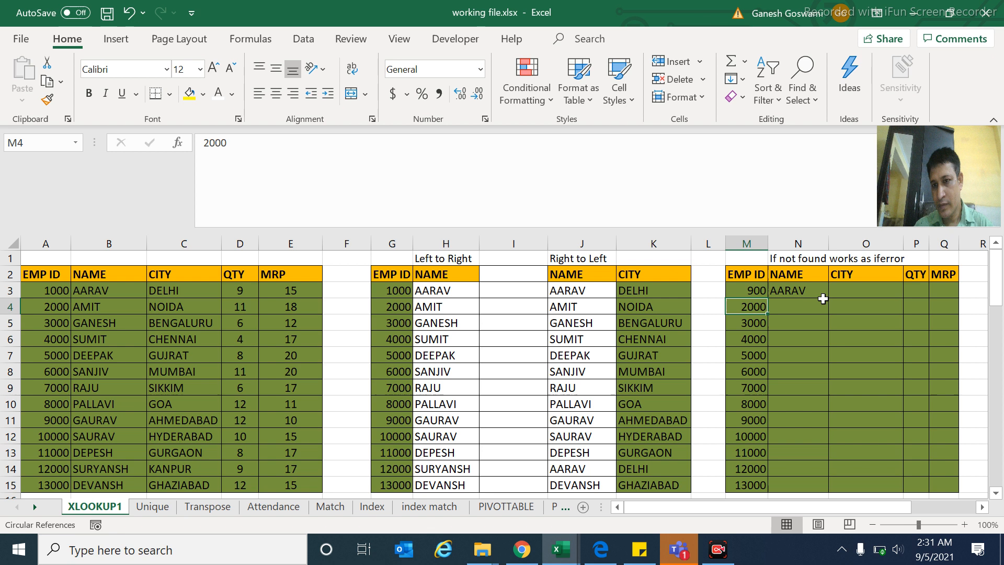
{"action": "left_click", "coordinate": [758, 291]}
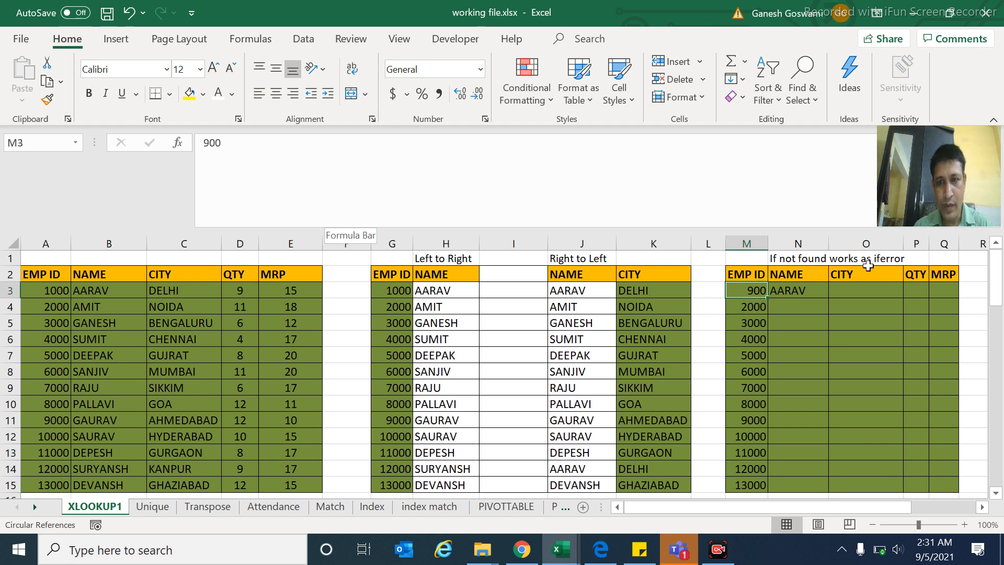
{"action": "left_click", "coordinate": [790, 290]}
- Set the lookup EMP ID in cell M3 back to 1000
{"action": "left_click", "coordinate": [742, 288]}
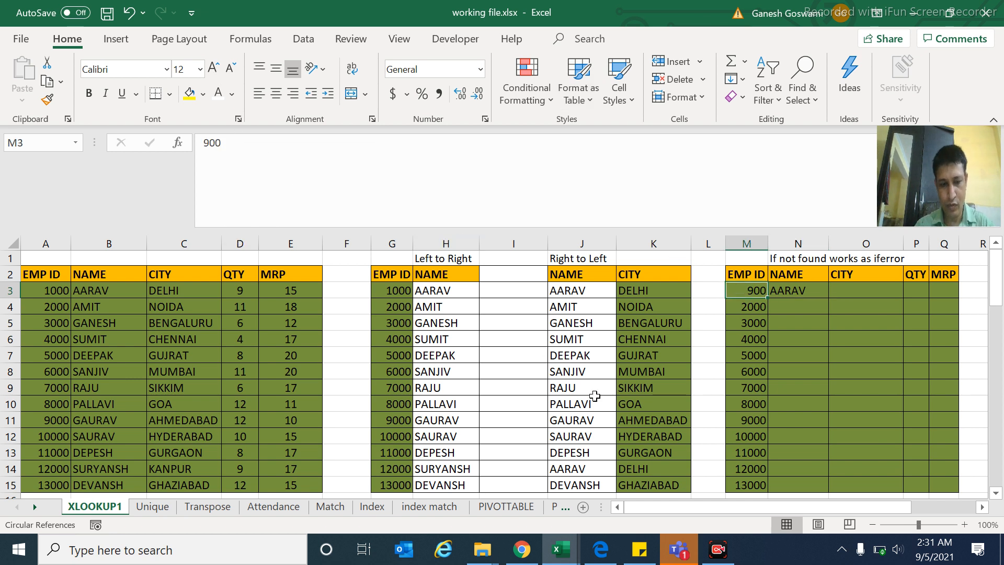
{"action": "type", "text": "1000"}
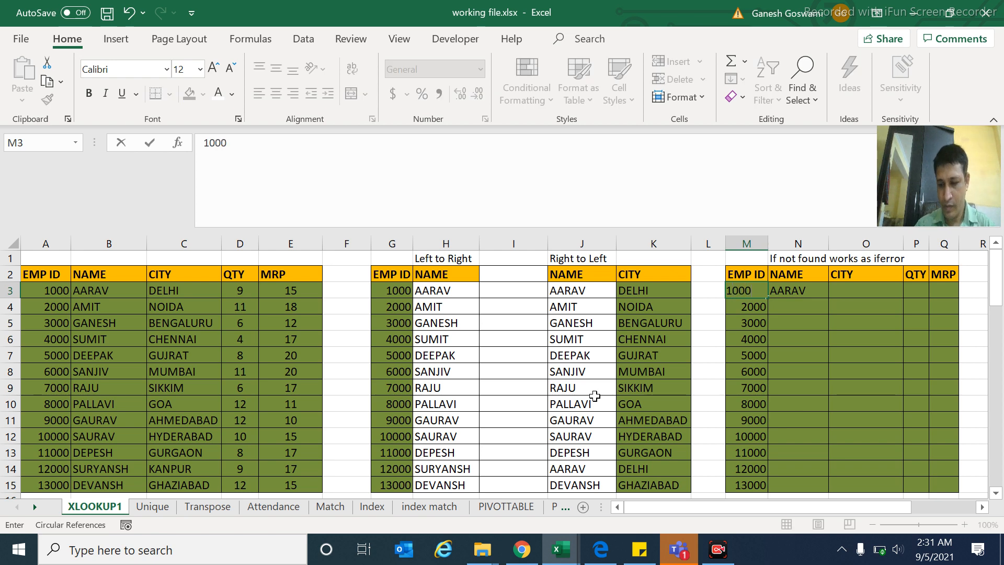
{"action": "key", "text": "Tab"}
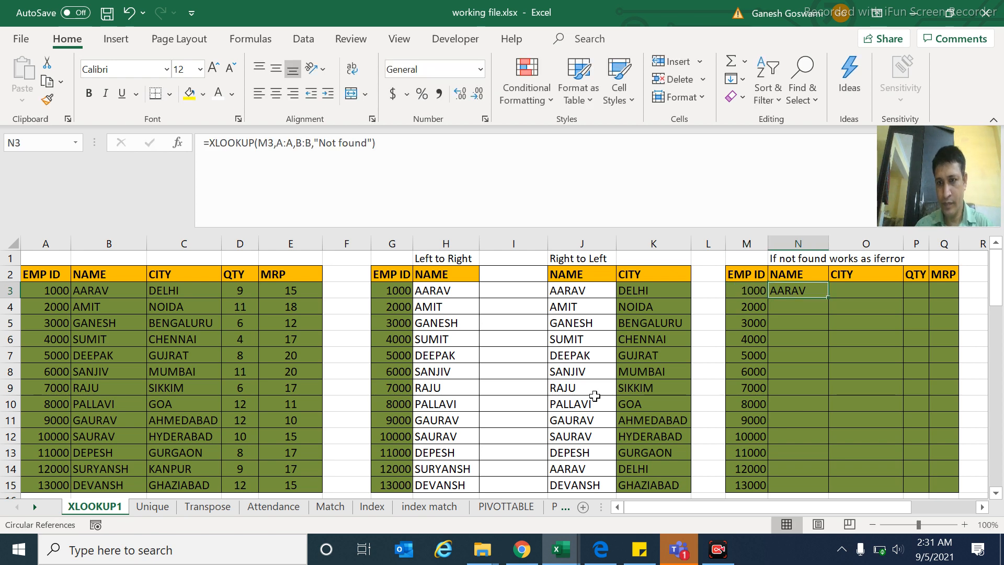
- Set the source table's EMP ID in cell A3 to 900 and check the not-found lookup in N3 against M3 and column A
{"action": "left_click", "coordinate": [53, 292]}
{"action": "type", "text": "900"}
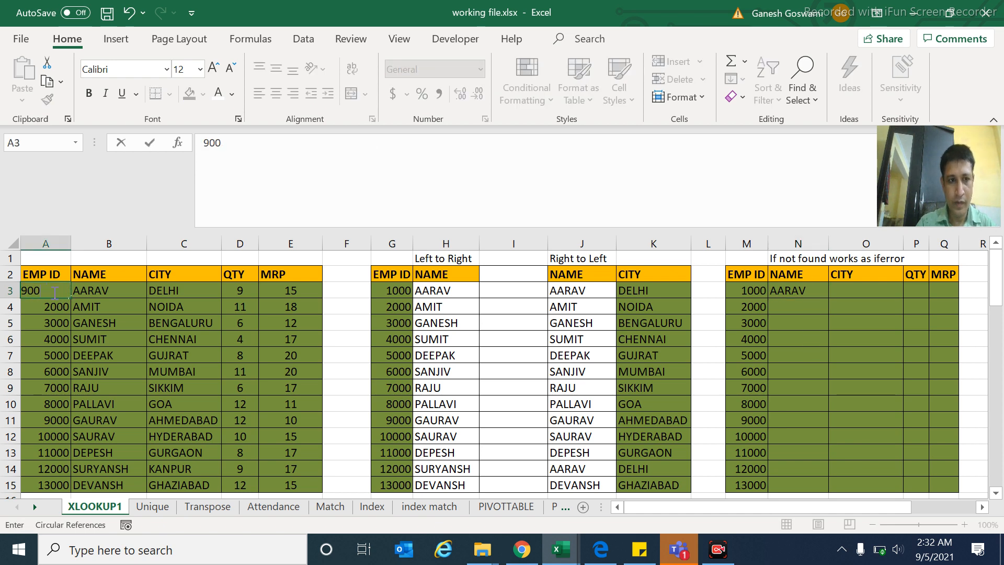
{"action": "key", "text": "Return"}
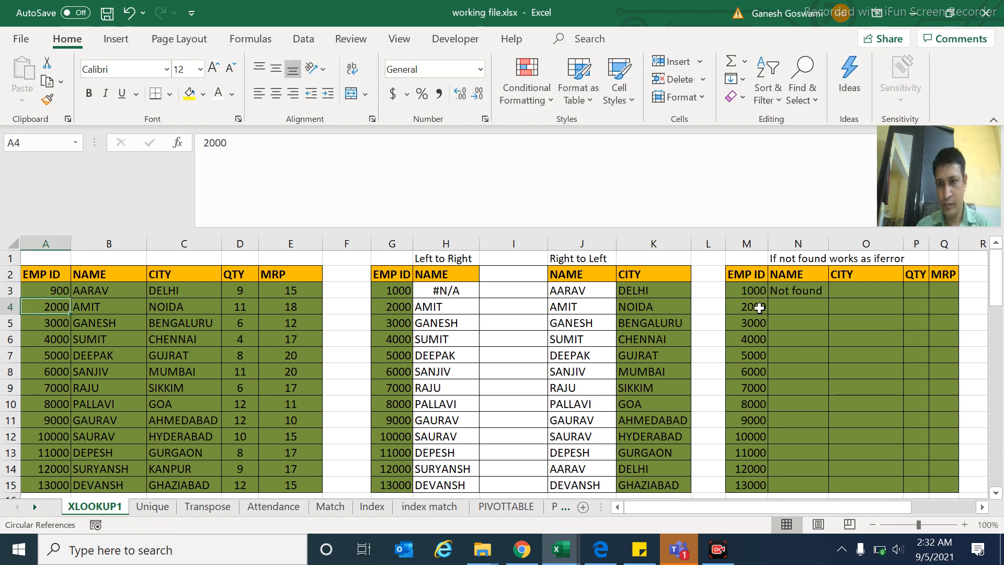
{"action": "left_click", "coordinate": [805, 292]}
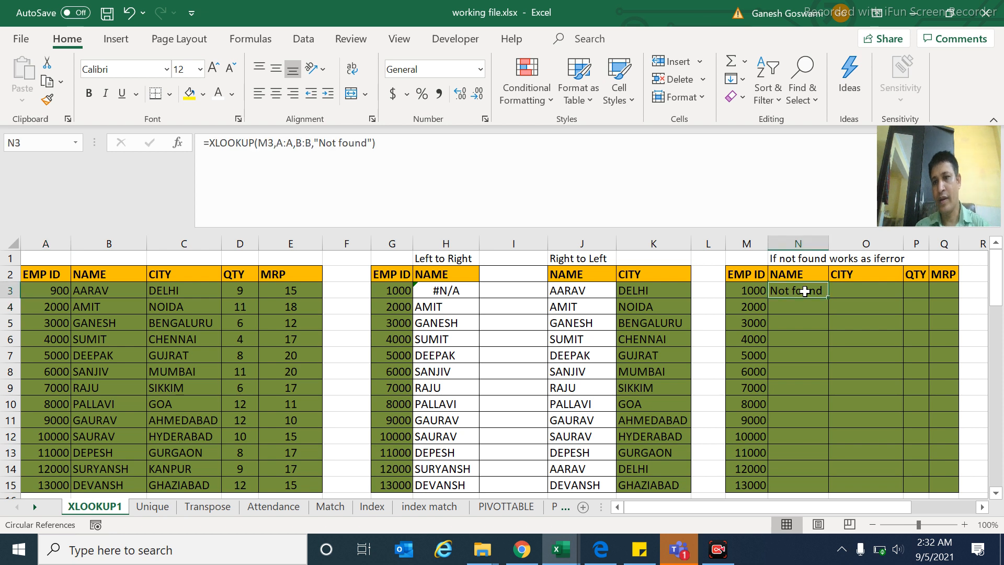
{"action": "left_click", "coordinate": [751, 295]}
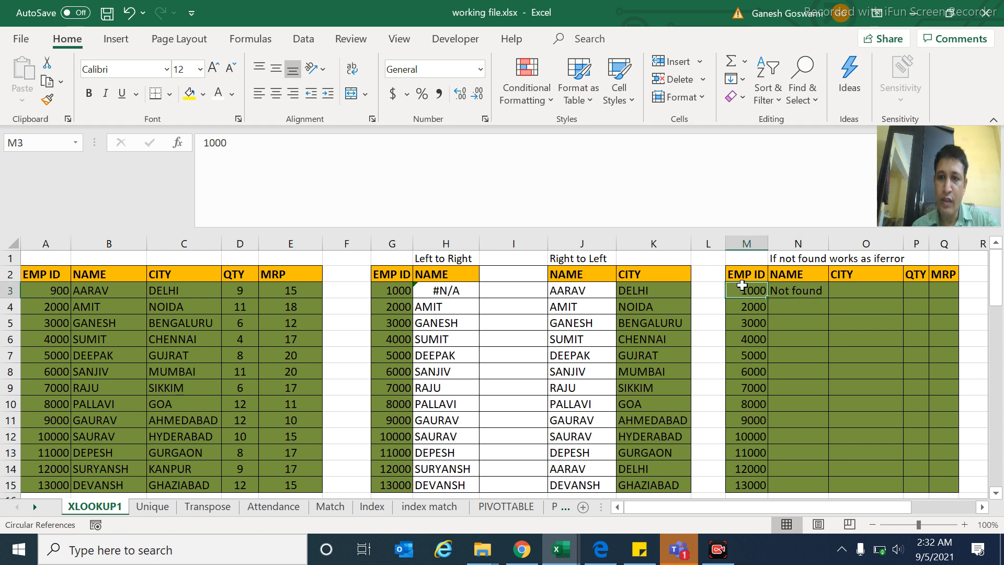
{"action": "left_click", "coordinate": [45, 241]}
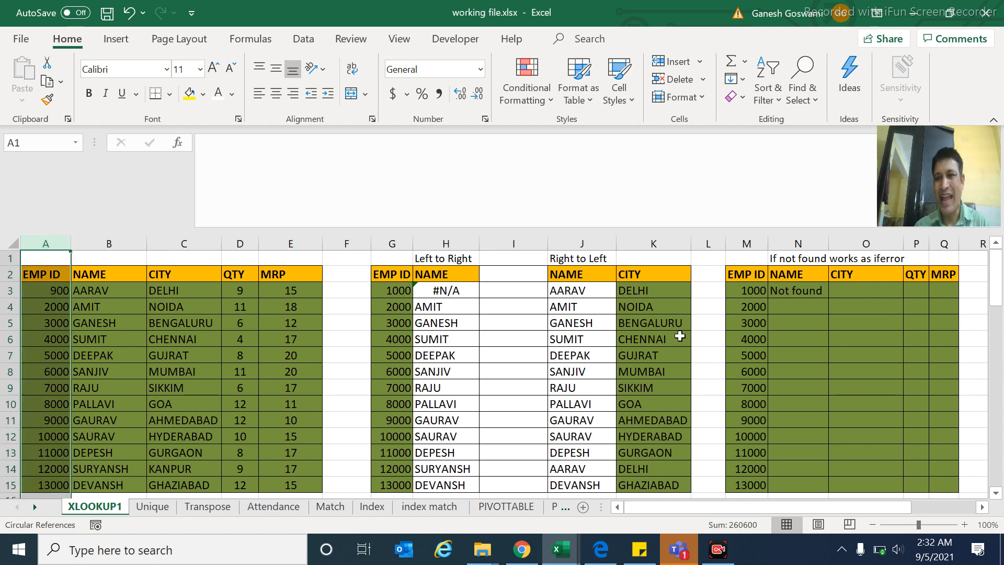
- Clear the XLOOKUP formula from cell N3 in the if-not-found table
{"action": "left_click", "coordinate": [787, 293]}
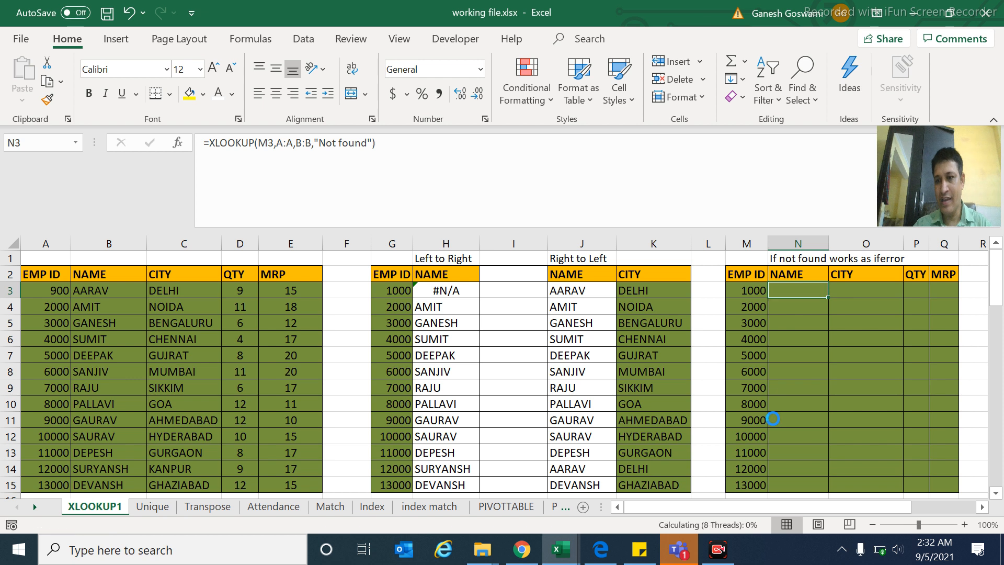
{"action": "key", "text": "Delete"}
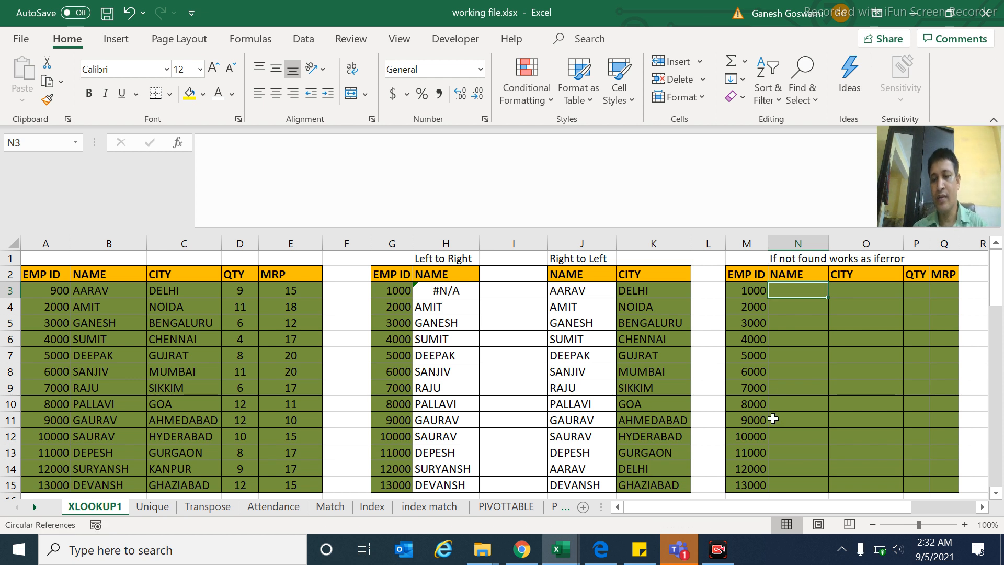
{"action": "key", "text": "Left"}
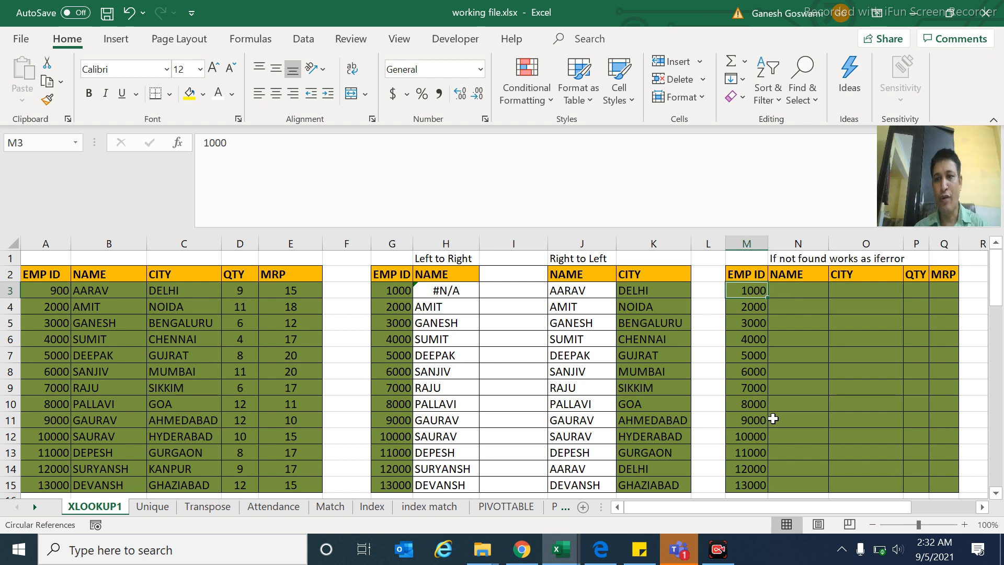
{"action": "key", "text": "Right"}
{"action": "key", "text": "Up"}
{"action": "key", "text": "Right"}
{"action": "key", "text": "Right"}
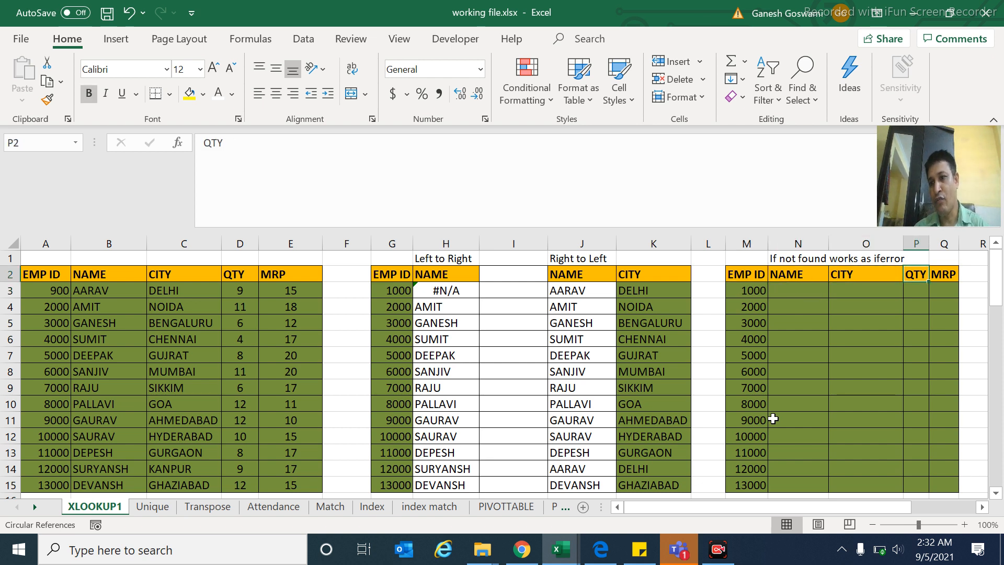
{"action": "key", "text": "Left"}
{"action": "key", "text": "Left"}
{"action": "key", "text": "Left"}
{"action": "key", "text": "Right"}
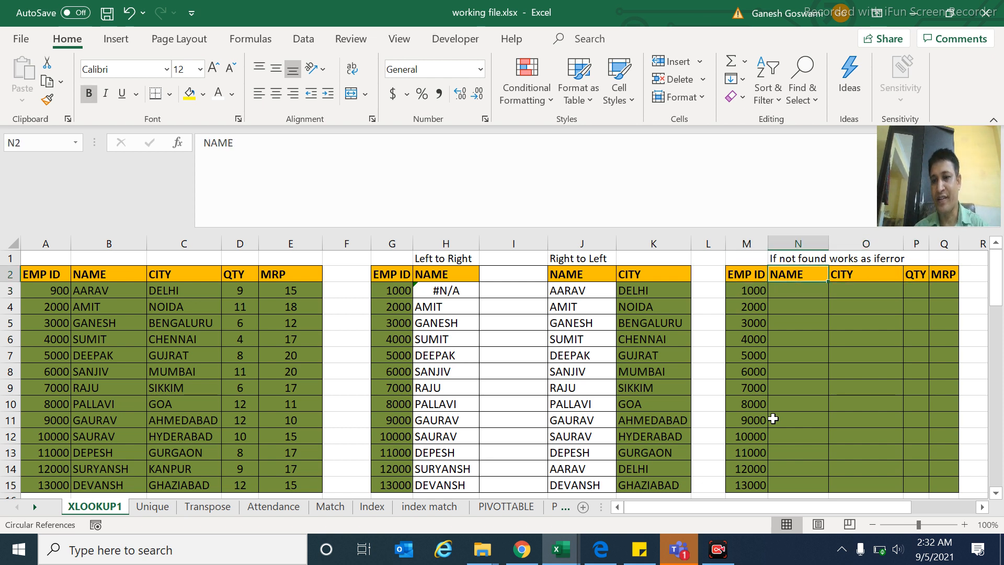
{"action": "key", "text": "Left"}
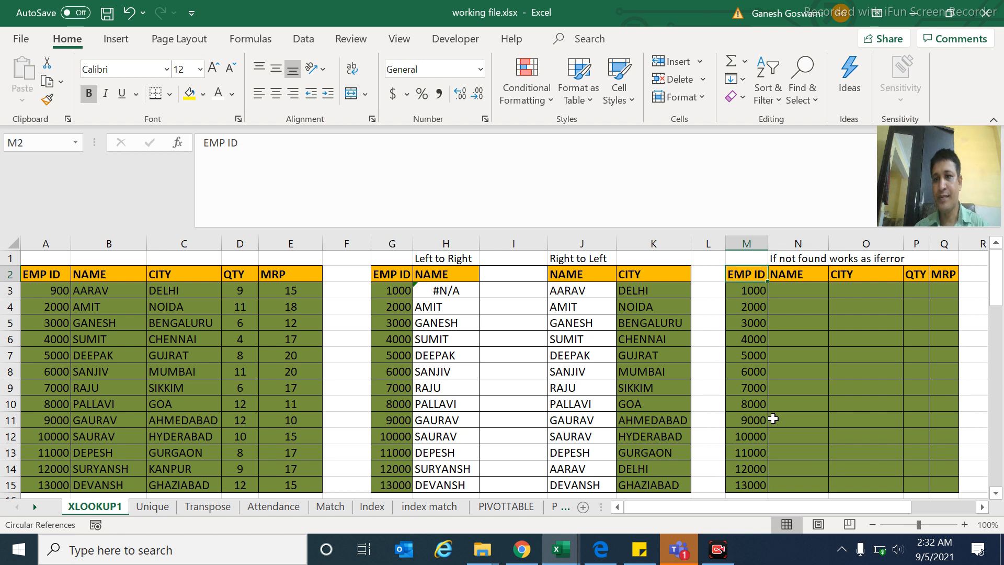
{"action": "key", "text": "Right"}
{"action": "key", "text": "Left"}
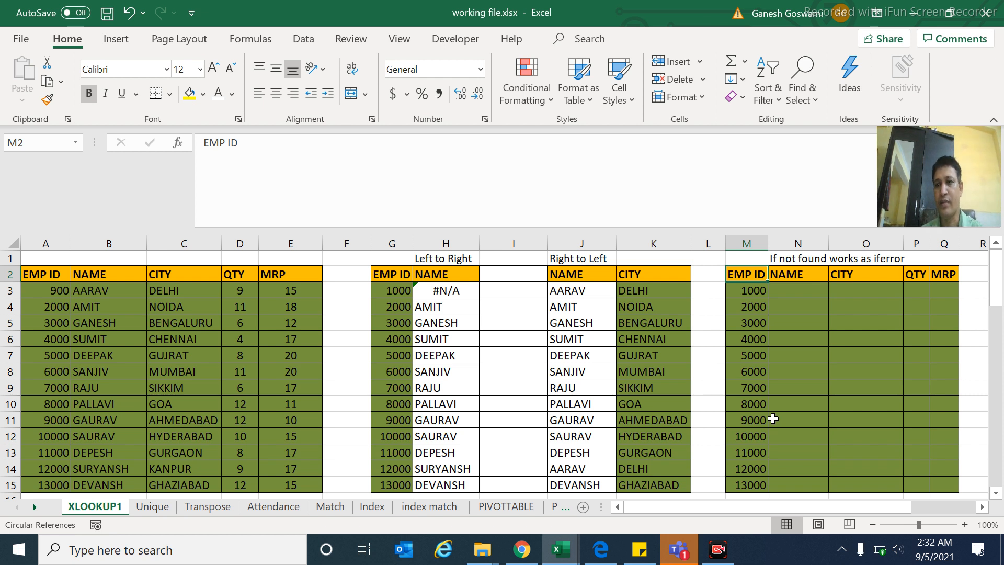
{"action": "key", "text": "Right"}
{"action": "key", "text": "Left"}
{"action": "key", "text": "Right"}
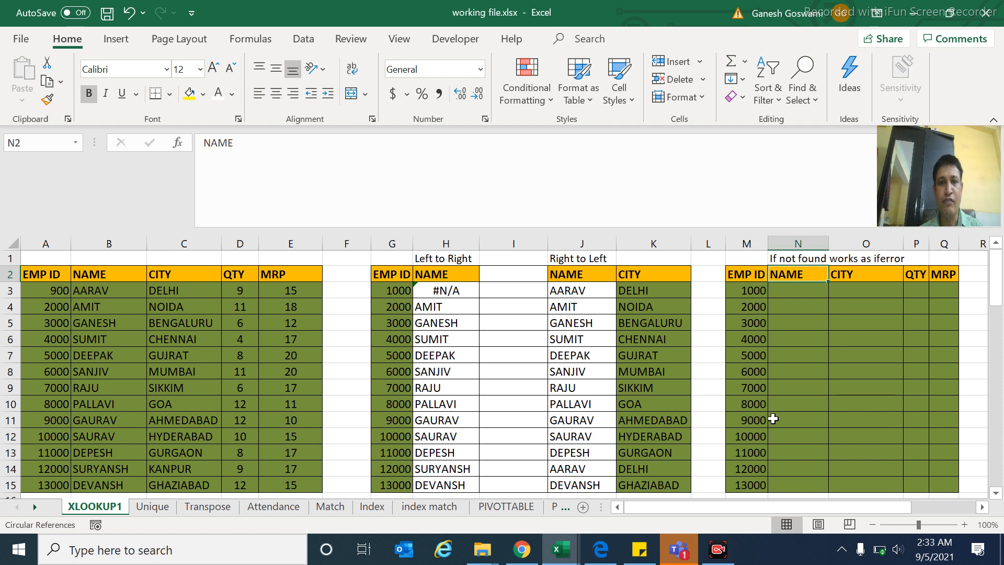
{"action": "key", "text": "Left"}
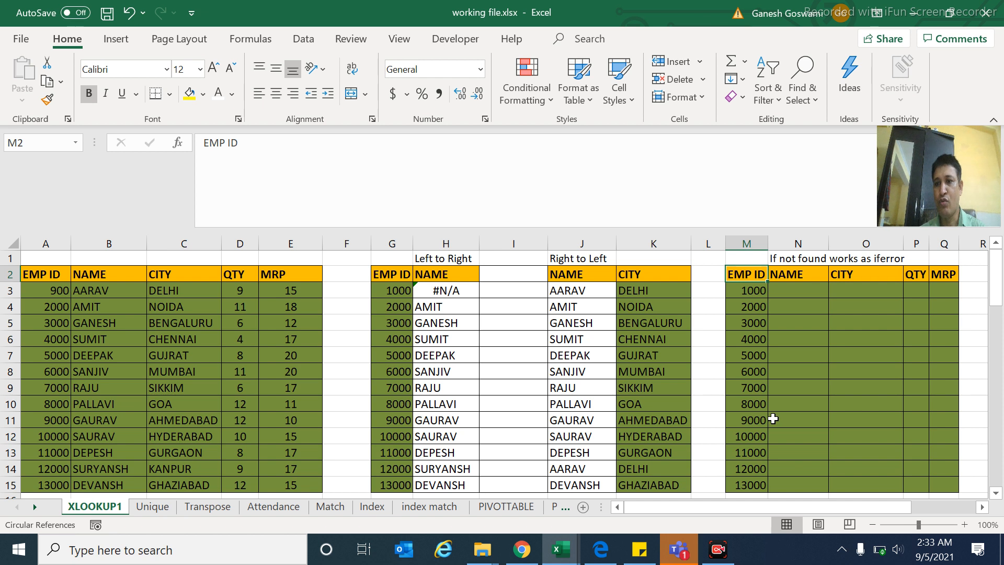
{"action": "key", "text": "Right"}
{"action": "key", "text": "Down"}
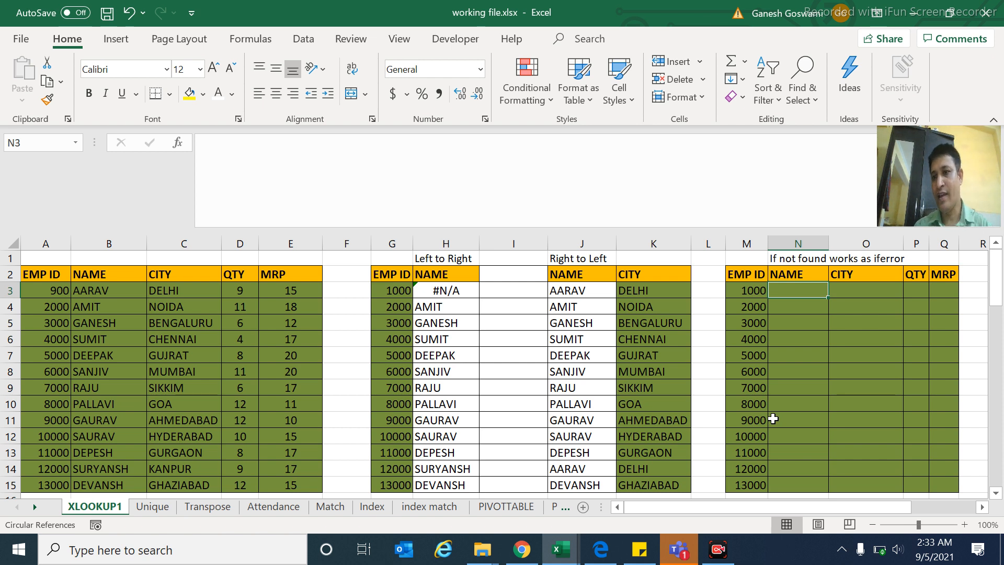
{"action": "key", "text": "Right"}
{"action": "key", "text": "Up"}
{"action": "key", "text": "Right"}
{"action": "key", "text": "Right"}
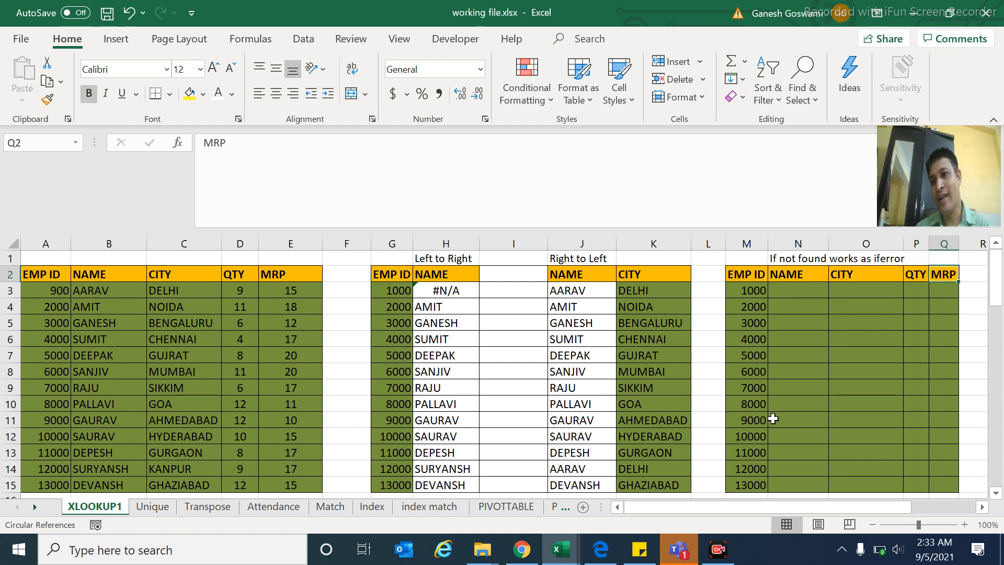
{"action": "key", "text": "Down"}
{"action": "key", "text": "Left"}
{"action": "key", "text": "Left"}
{"action": "key", "text": "Left"}
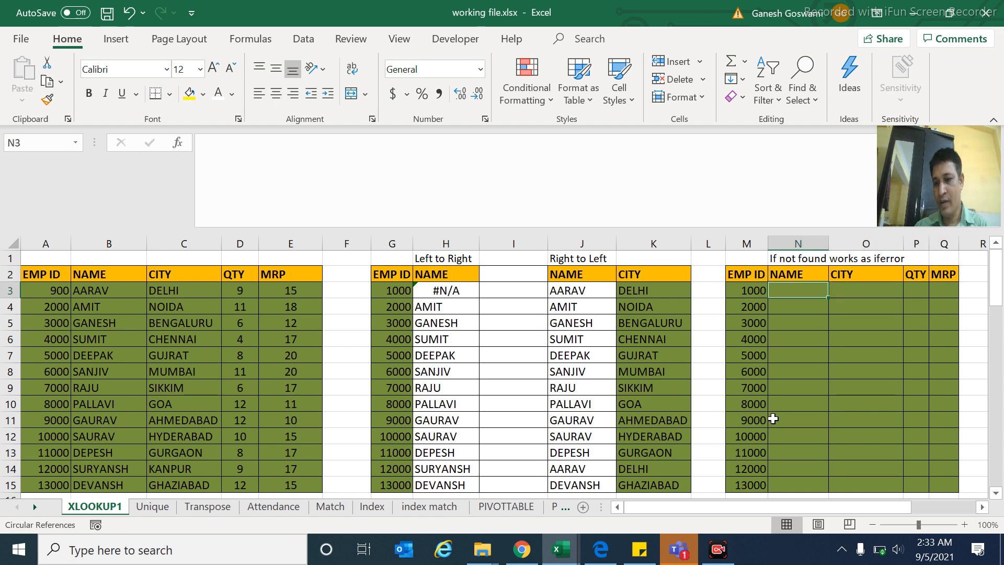
- Begin a new XLOOKUP formula in cell N3 under the NAME header of the if-not-found table
{"action": "type", "text": "="}
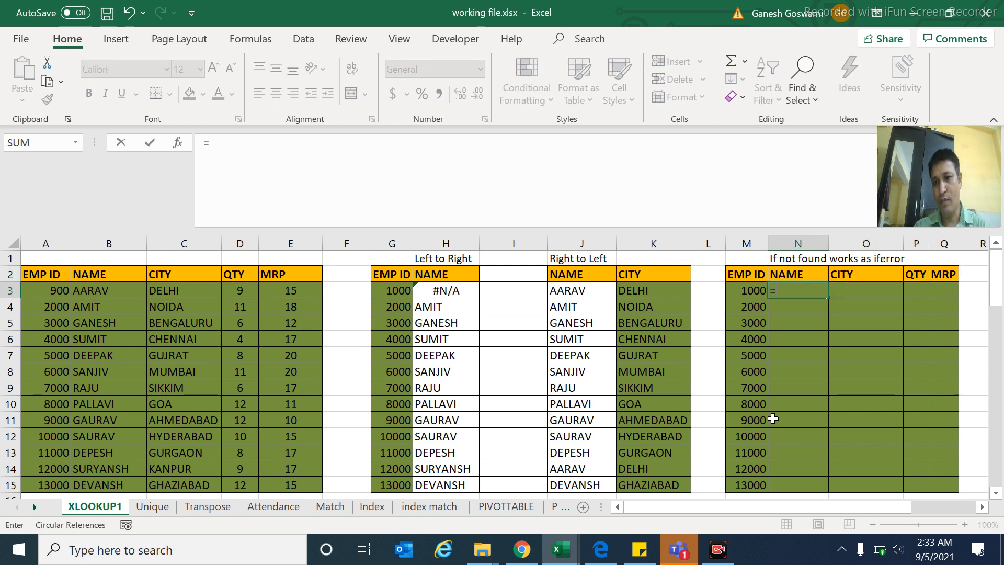
{"action": "type", "text": "x"}
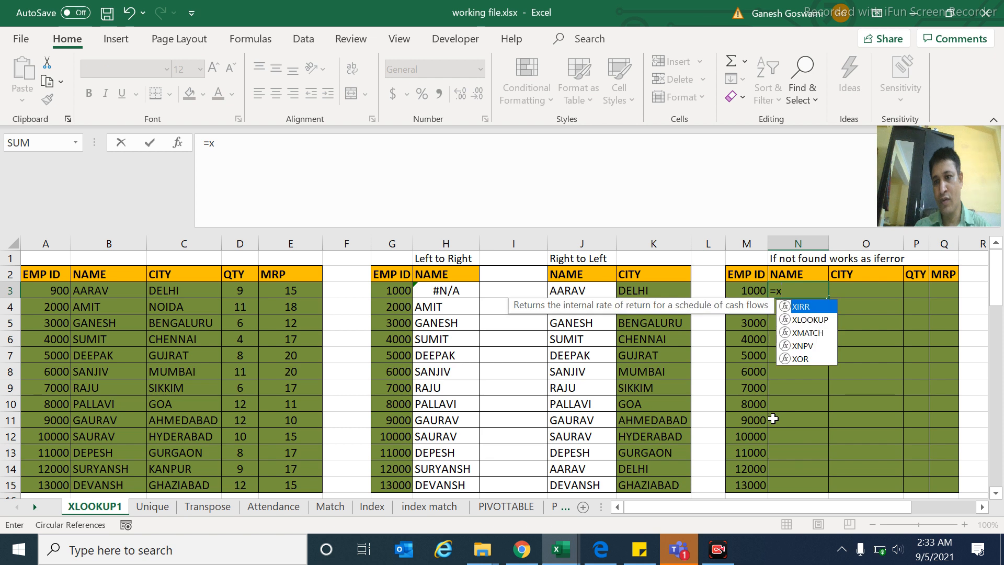
{"action": "type", "text": "lookup"}
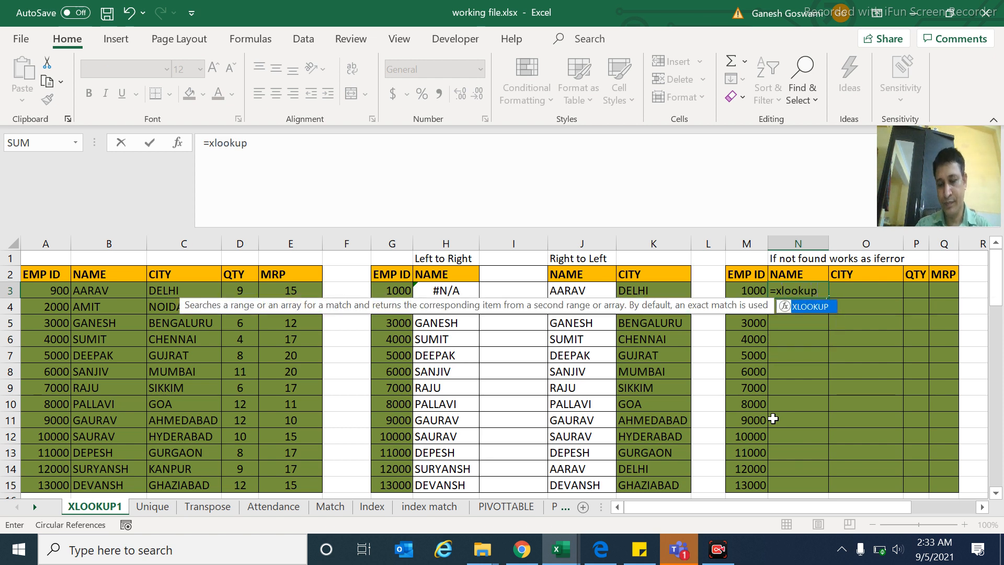
{"action": "type", "text": "("}
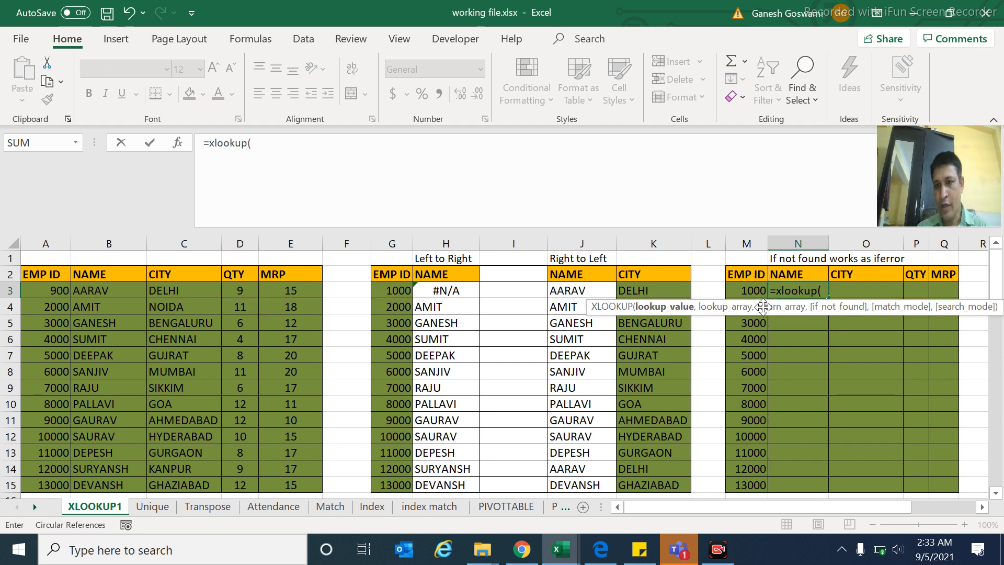
{"action": "left_click", "coordinate": [744, 293]}
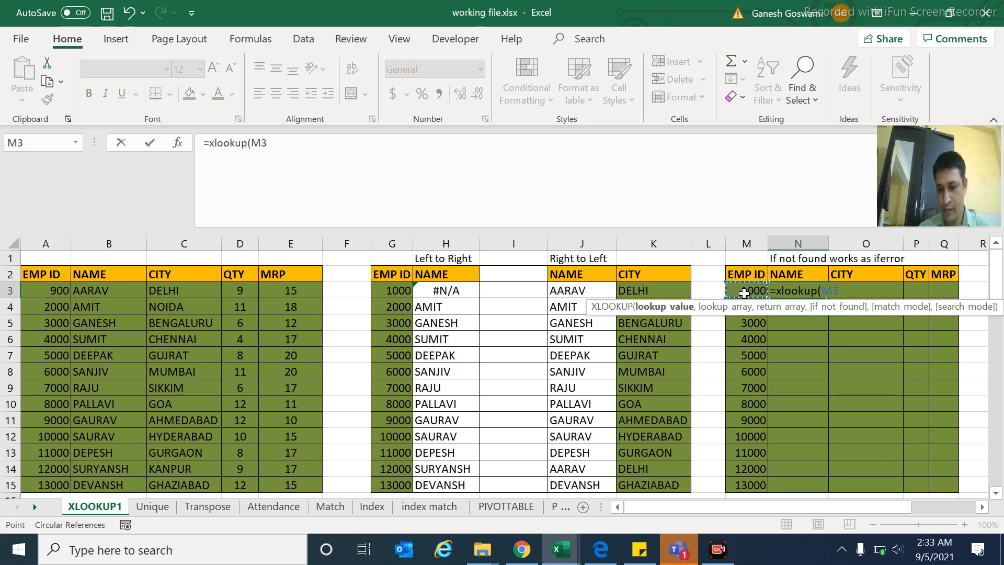
{"action": "type", "text": ","}
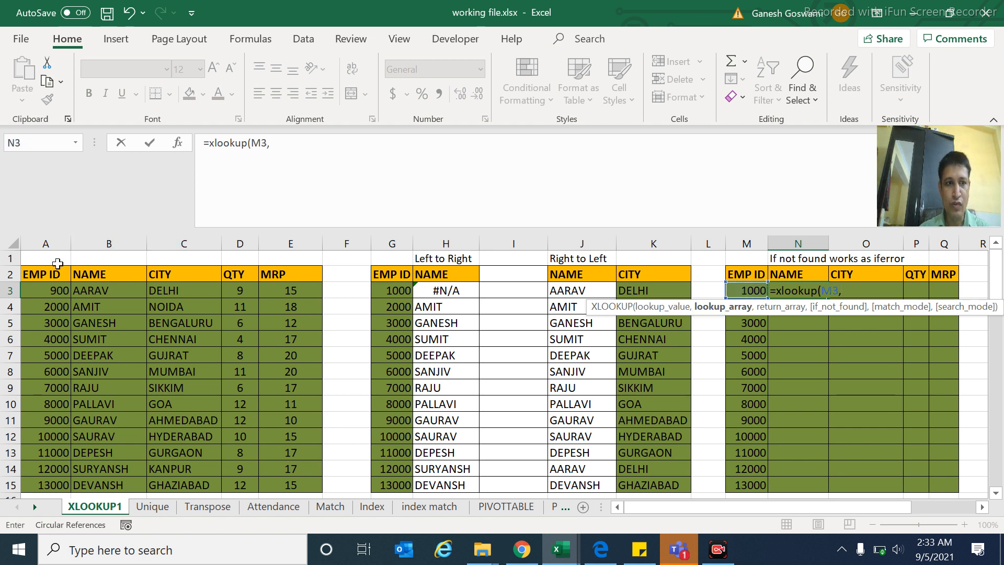
{"action": "left_click", "coordinate": [41, 243]}
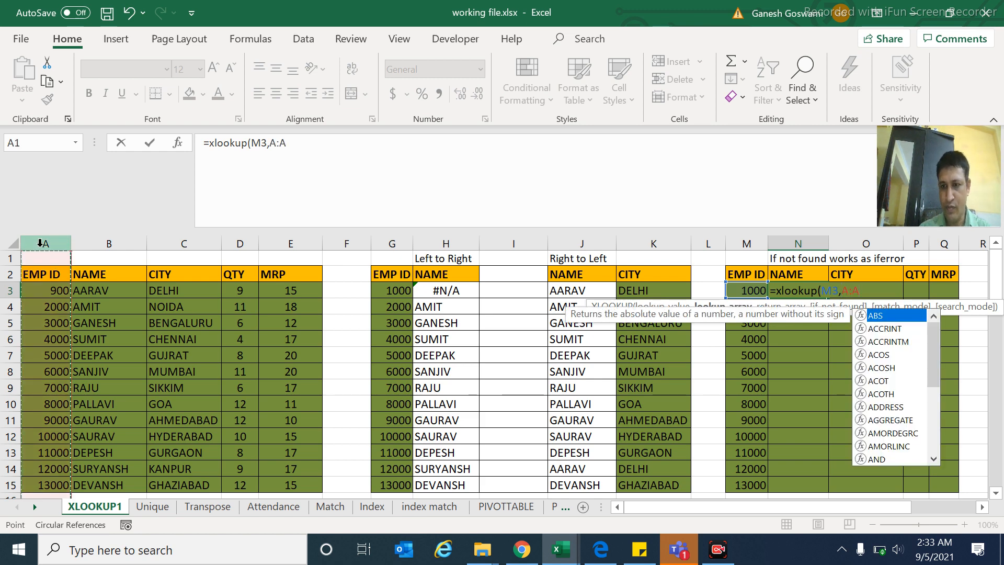
{"action": "type", "text": ","}
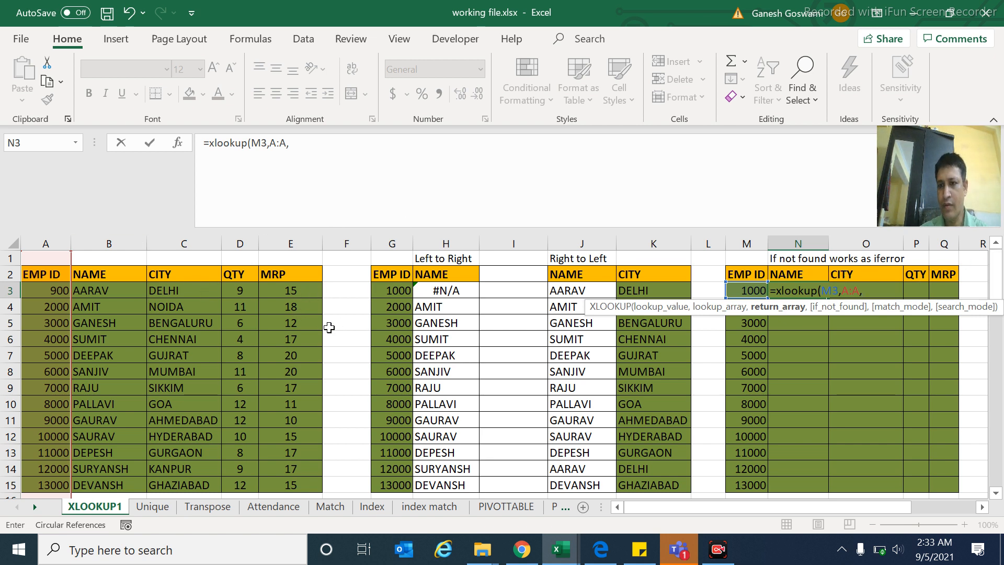
{"action": "key", "text": "BackSpace"}
{"action": "key", "text": "BackSpace"}
{"action": "key", "text": "BackSpace"}
{"action": "key", "text": "BackSpace"}
{"action": "key", "text": "BackSpace"}
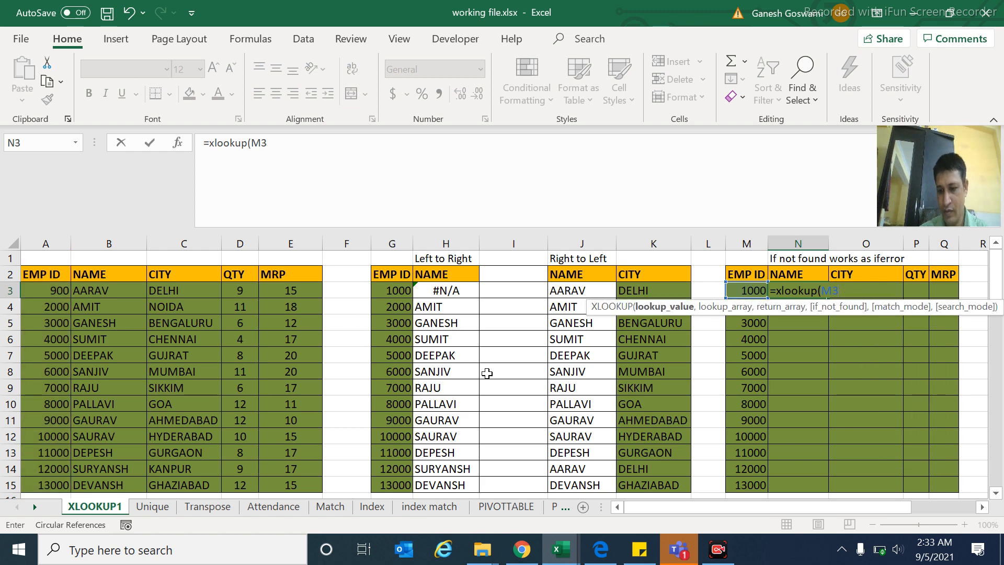
{"action": "key", "text": "BackSpace"}
{"action": "key", "text": "BackSpace"}
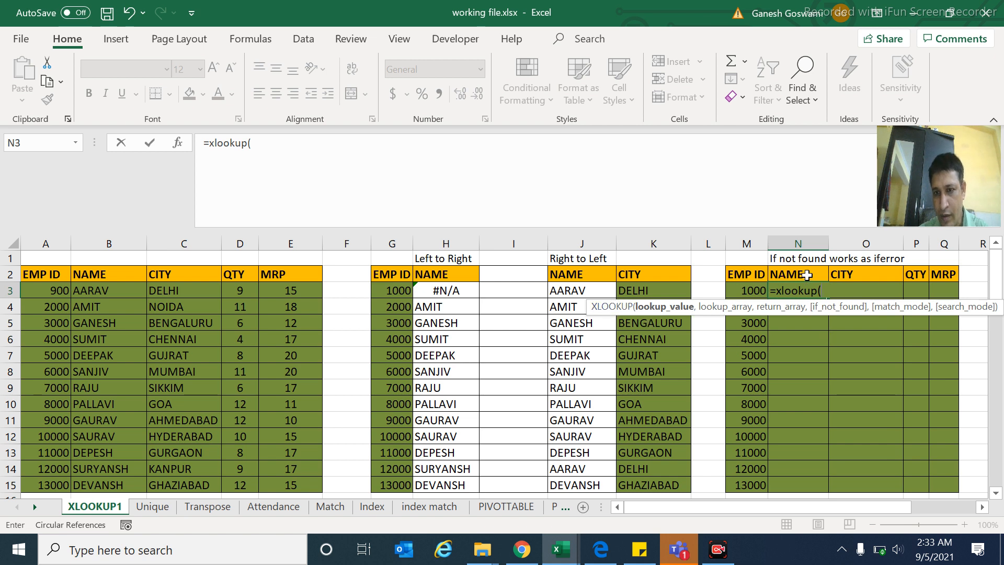
- Use M3 as the lookup value and the source EMP IDs A3:A15 as the lookup array in N3's XLOOKUP formula
{"action": "left_click", "coordinate": [748, 292]}
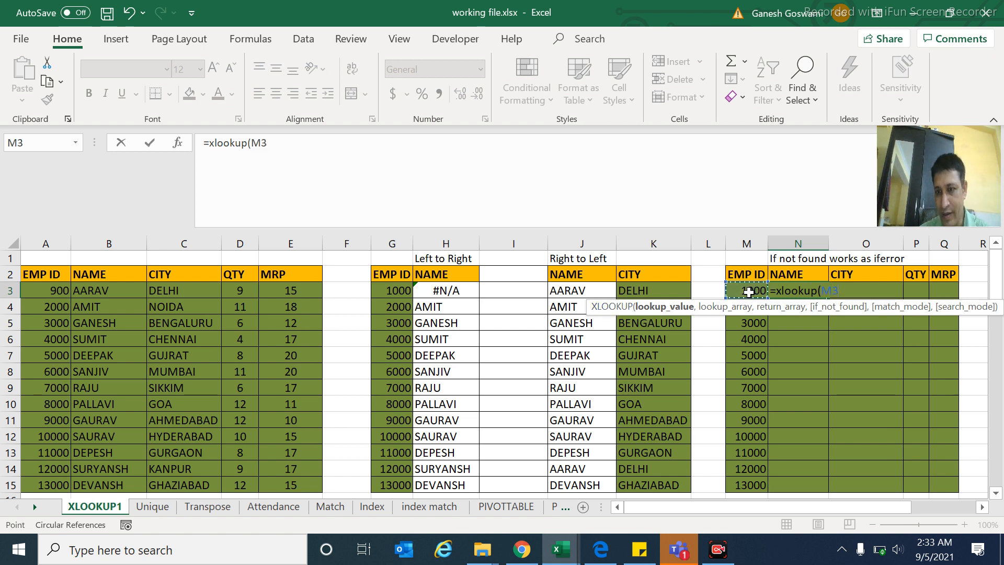
{"action": "type", "text": ","}
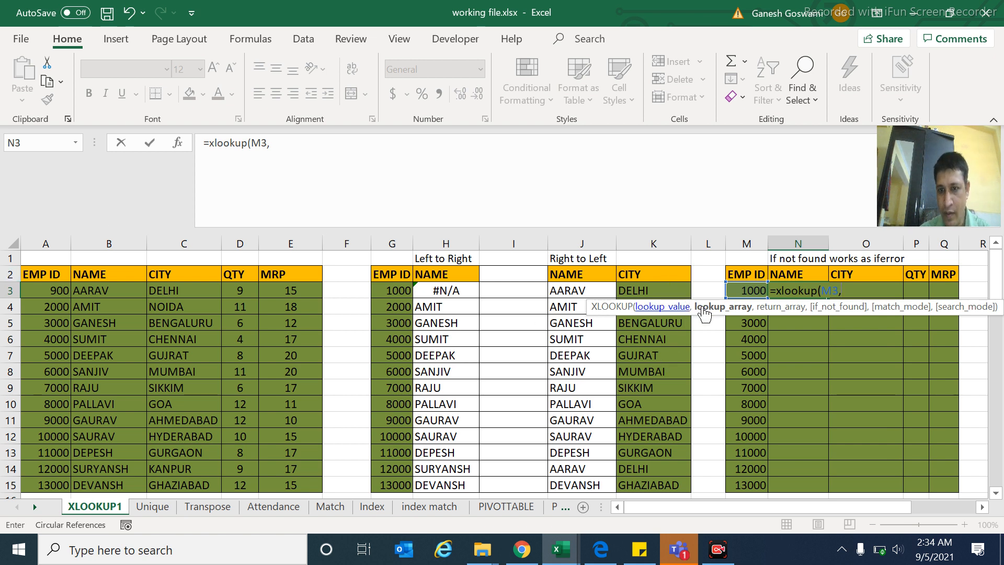
{"action": "left_click", "coordinate": [53, 289]}
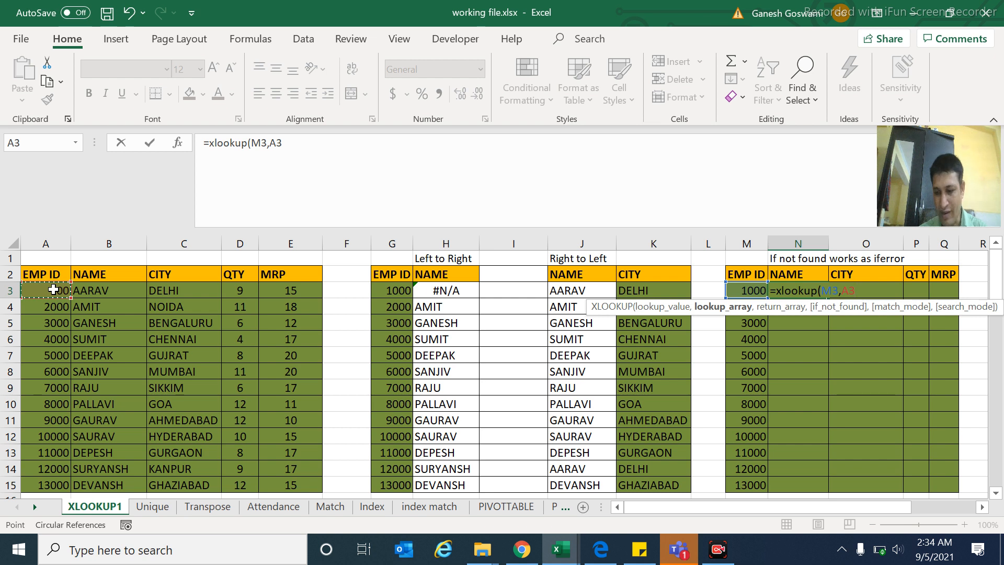
{"action": "key", "text": "ctrl+shift+Down"}
{"action": "type", "text": ","}
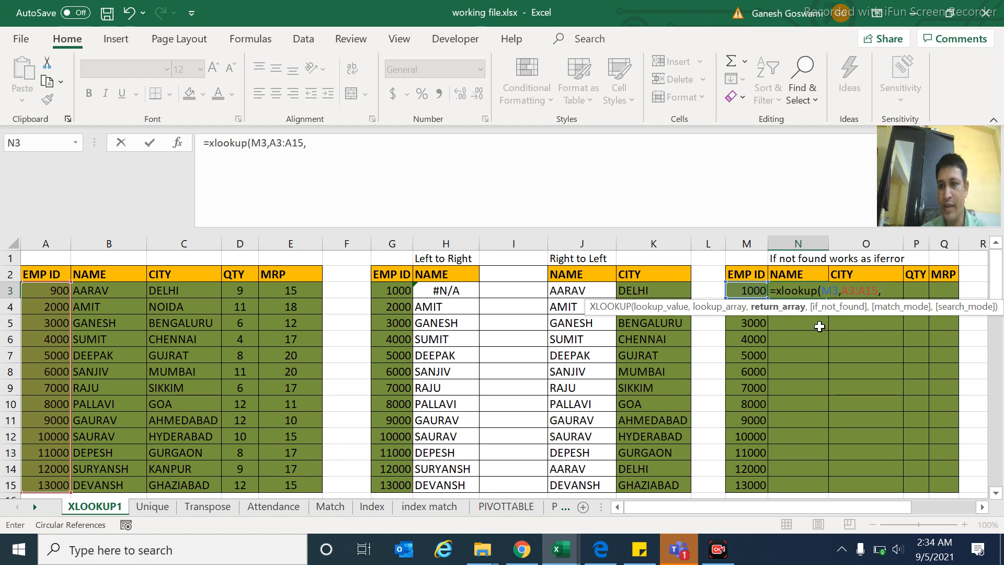
- Add B3:E15 as the return array covering NAME through MRP and complete the XLOOKUP formula in N3
{"action": "left_click", "coordinate": [102, 287]}
{"action": "key", "text": "shift+Right"}
{"action": "key", "text": "shift+Right"}
{"action": "key", "text": "shift+Right"}
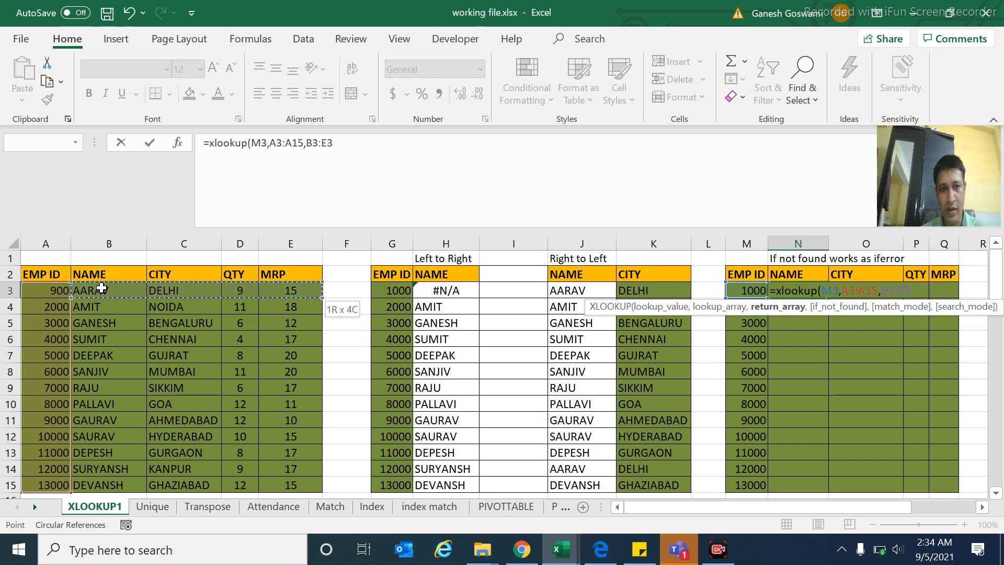
{"action": "key", "text": "ctrl+shift+Down"}
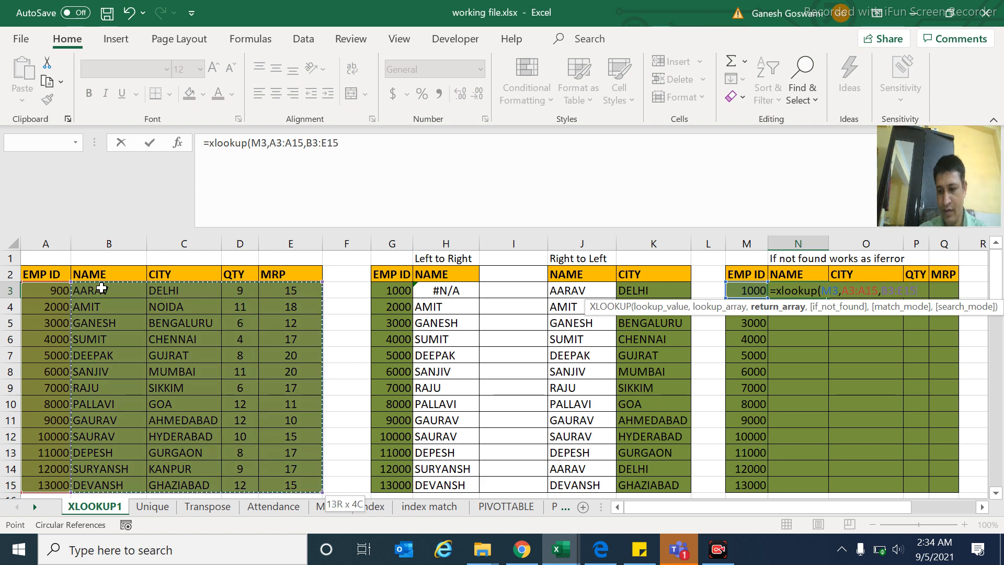
{"action": "type", "text": ")"}
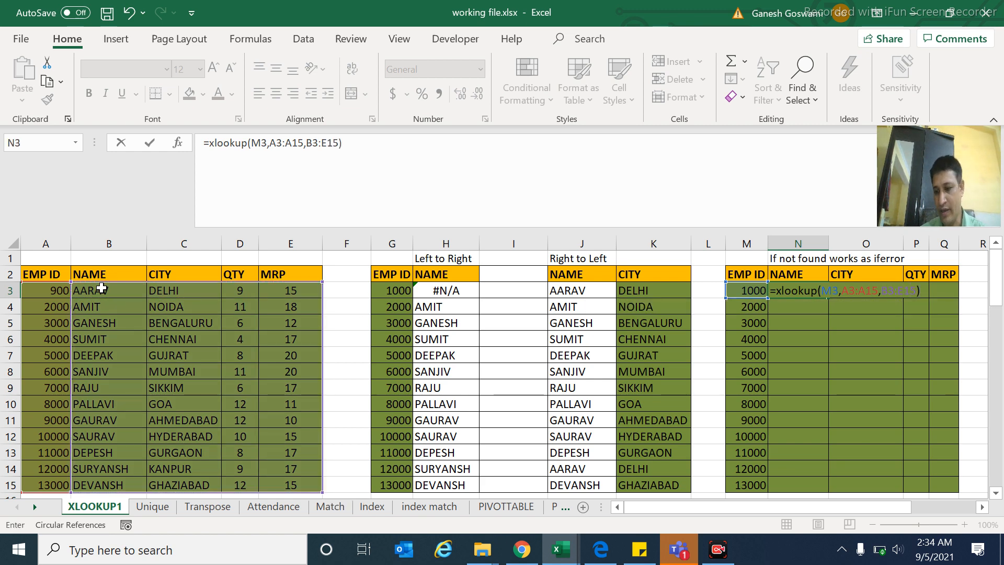
{"action": "key", "text": "Return"}
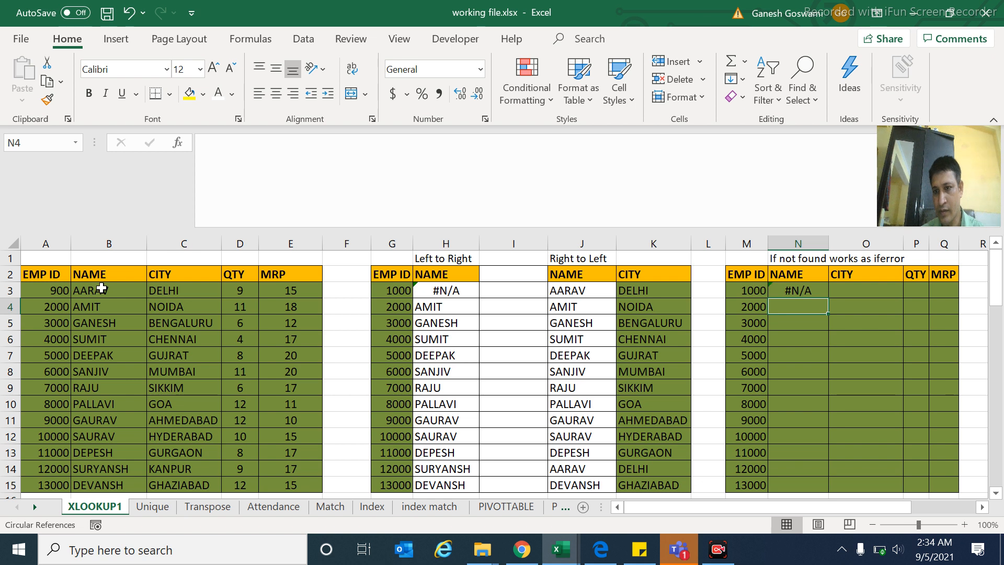
- Set the source table's EMP ID in cell A3 to 1000
{"action": "key", "text": "Up"}
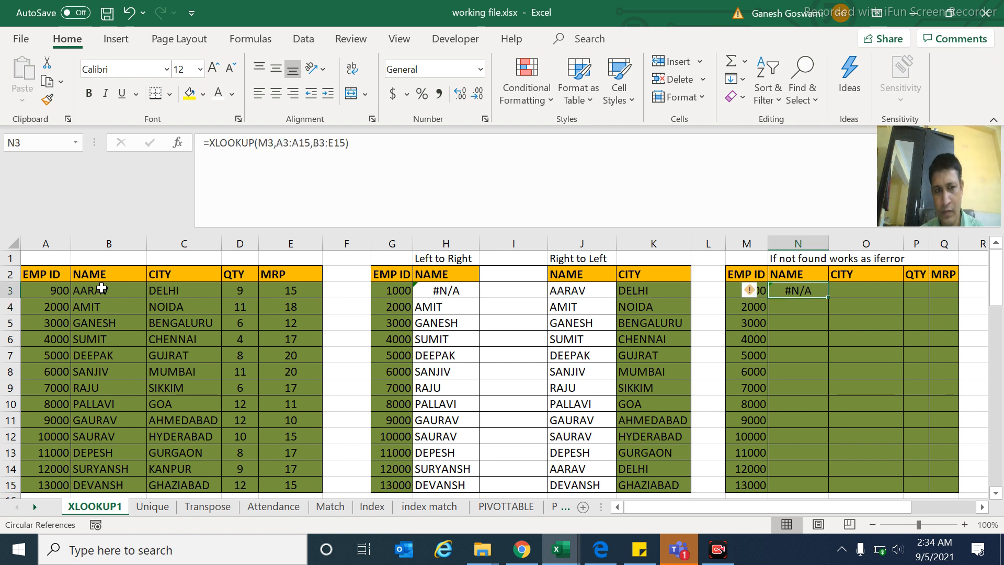
{"action": "key", "text": "Left"}
{"action": "key", "text": "Left"}
{"action": "key", "text": "Left"}
{"action": "key", "text": "Left"}
{"action": "key", "text": "Left"}
{"action": "key", "text": "Left"}
{"action": "key", "text": "Left"}
{"action": "key", "text": "Left"}
{"action": "key", "text": "Left"}
{"action": "key", "text": "Left"}
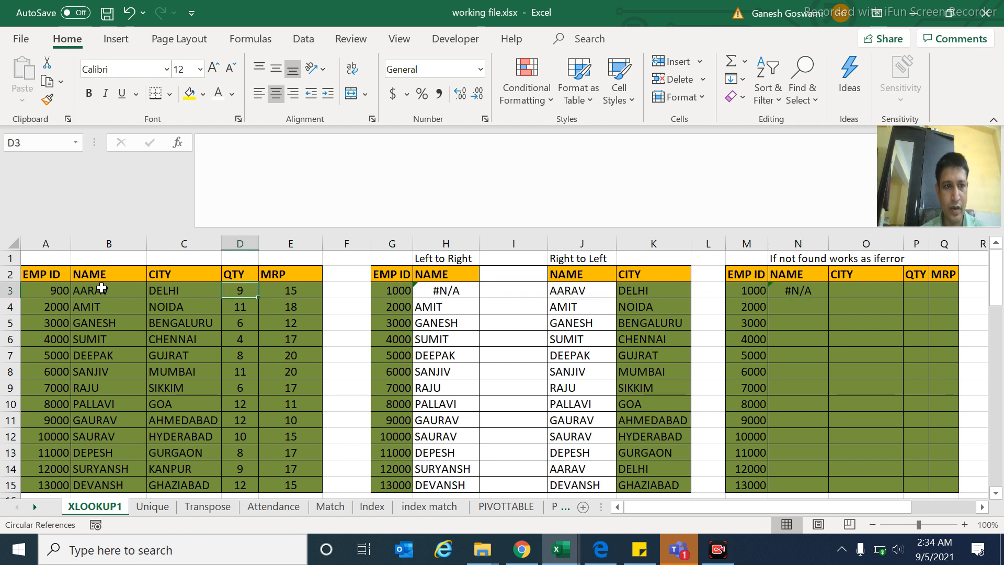
{"action": "key", "text": "Left"}
{"action": "key", "text": "Left"}
{"action": "key", "text": "Left"}
{"action": "type", "text": "100"}
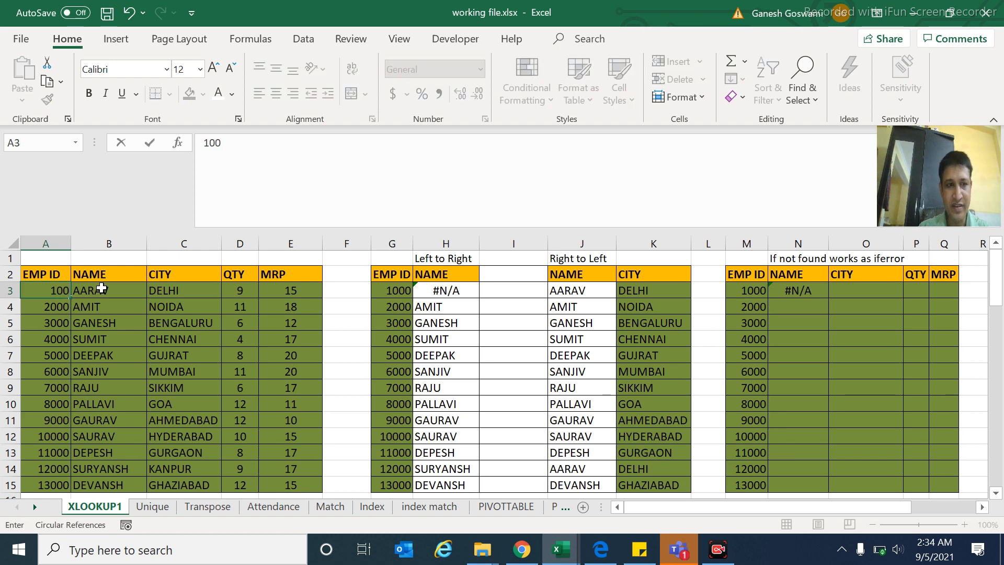
{"action": "type", "text": "0"}
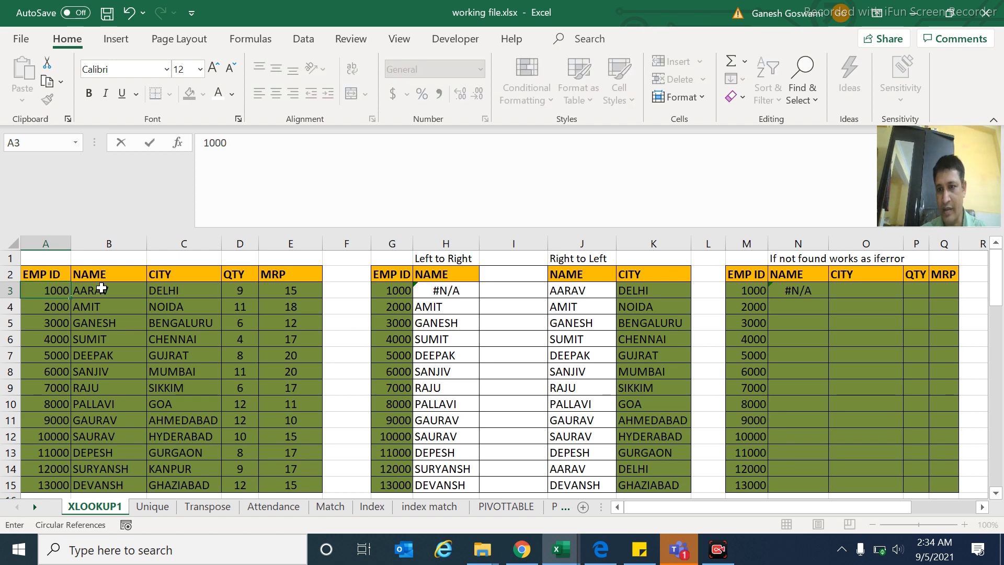
{"action": "key", "text": "Return"}
- Fill the XLOOKUP formula in N3 down through row 15 across the NAME, CITY, QTY and MRP columns
{"action": "key", "text": "Right"}
{"action": "key", "text": "Right"}
{"action": "key", "text": "Right"}
{"action": "key", "text": "Right"}
{"action": "key", "text": "Right"}
{"action": "key", "text": "Right"}
{"action": "key", "text": "Right"}
{"action": "key", "text": "Right"}
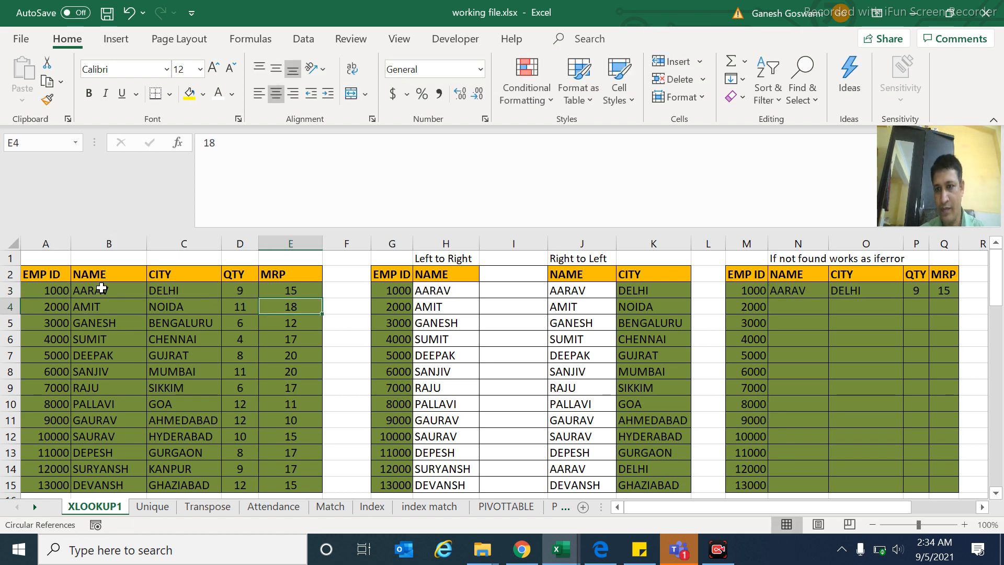
{"action": "key", "text": "Right"}
{"action": "key", "text": "Right"}
{"action": "key", "text": "Right"}
{"action": "key", "text": "Right"}
{"action": "key", "text": "Up"}
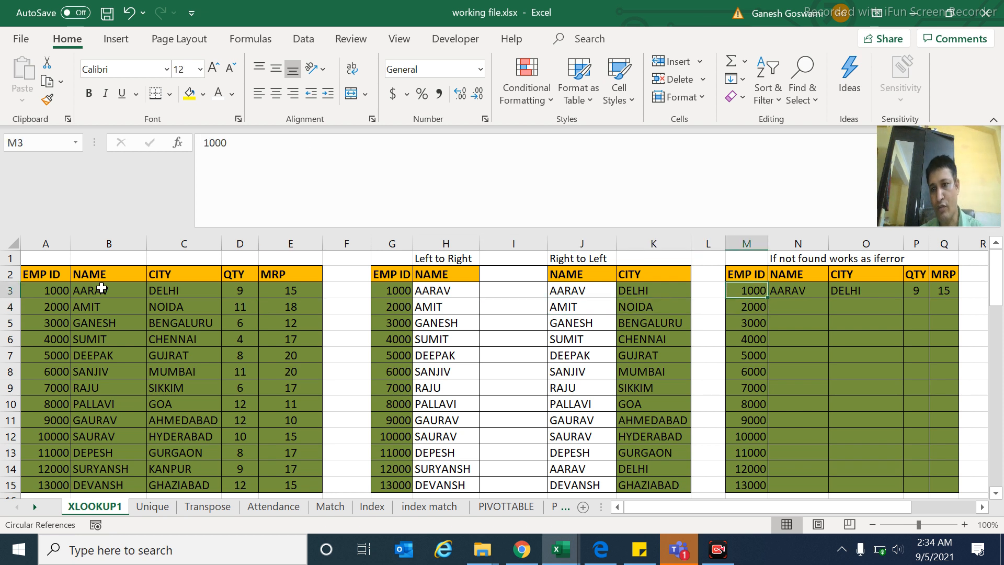
{"action": "key", "text": "Right"}
{"action": "key", "text": "shift+Right"}
{"action": "key", "text": "shift+Right"}
{"action": "key", "text": "shift+Right"}
{"action": "key", "text": "shift+Down"}
{"action": "key", "text": "shift+Down"}
{"action": "key", "text": "shift+Down"}
{"action": "key", "text": "shift+Down"}
{"action": "key", "text": "shift+Down"}
{"action": "key", "text": "shift+Down"}
{"action": "key", "text": "shift+Down"}
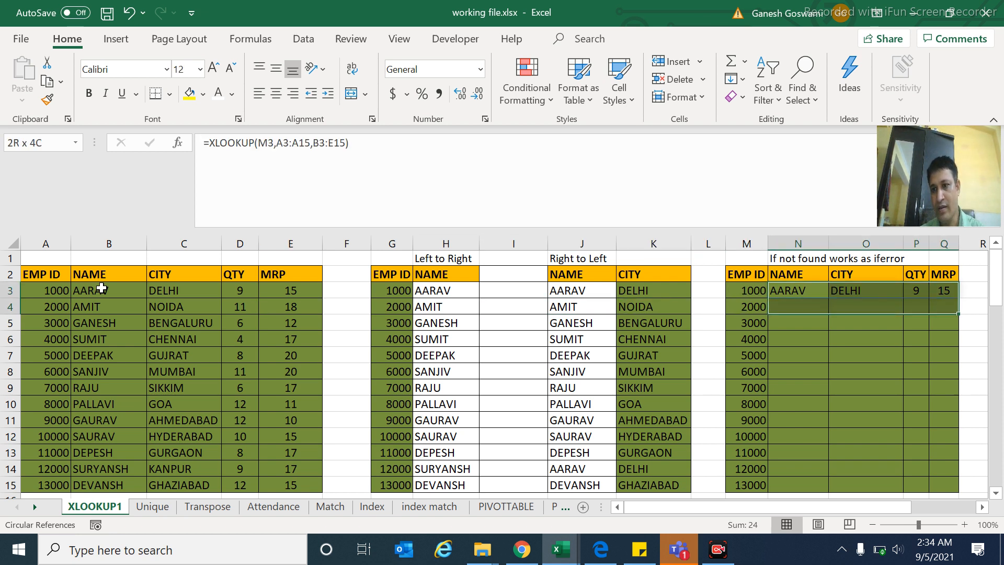
{"action": "key", "text": "shift+Down"}
{"action": "key", "text": "shift+Down"}
{"action": "key", "text": "shift+Down"}
{"action": "key", "text": "shift+Down"}
{"action": "key", "text": "shift+Down"}
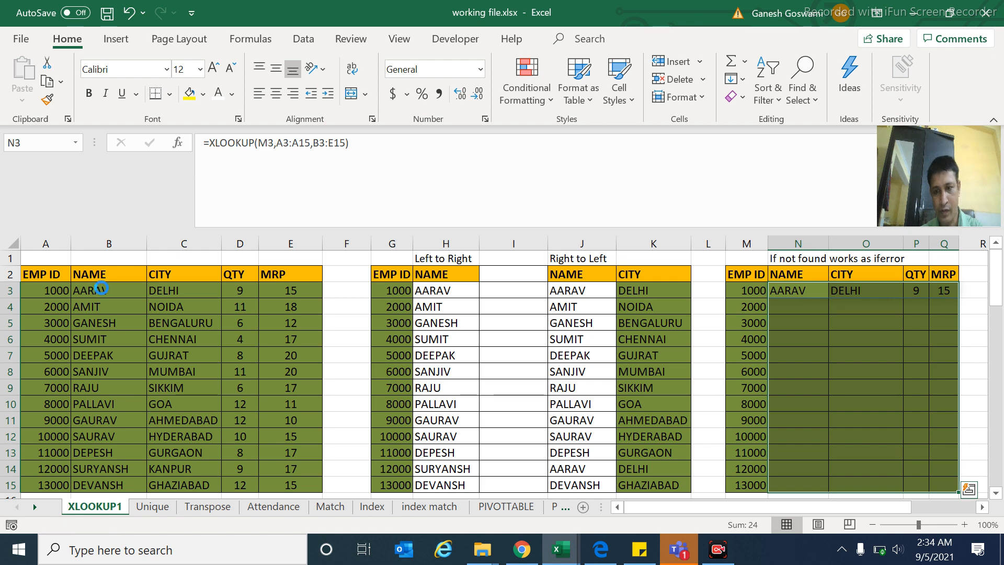
{"action": "key", "text": "ctrl+d"}
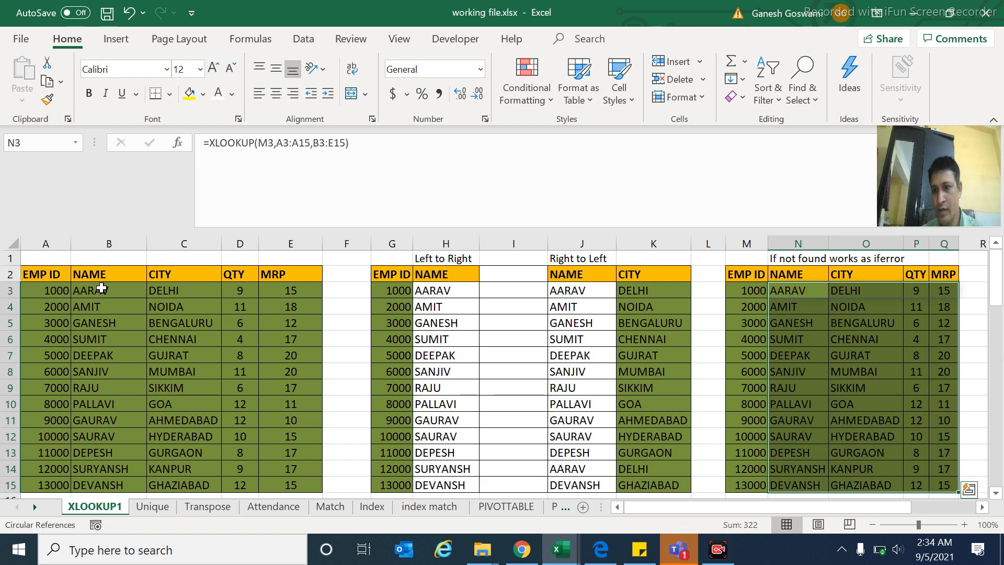
- Review the if-not-found table's EMP ID lookup value, N3 formula and NAME, CITY and QTY columns
{"action": "key", "text": "Up"}
{"action": "key", "text": "Down"}
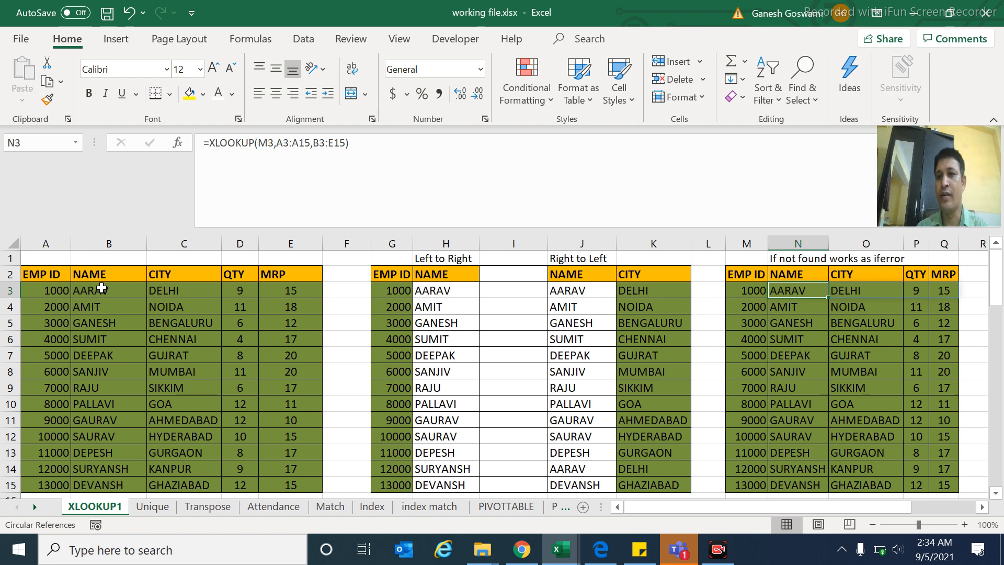
{"action": "key", "text": "Left"}
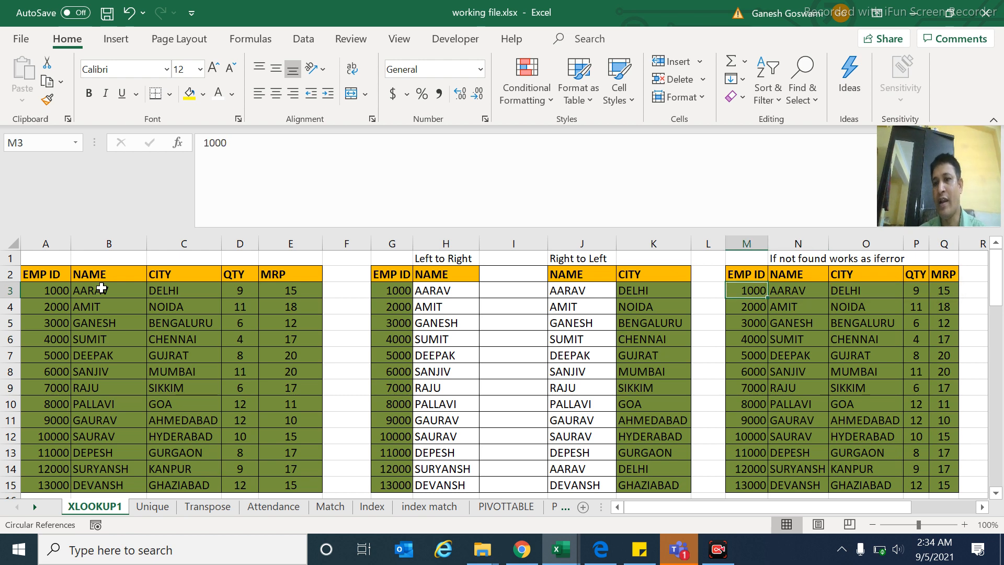
{"action": "key", "text": "Right"}
{"action": "key", "text": "Up"}
{"action": "key", "text": "Right"}
{"action": "key", "text": "Right"}
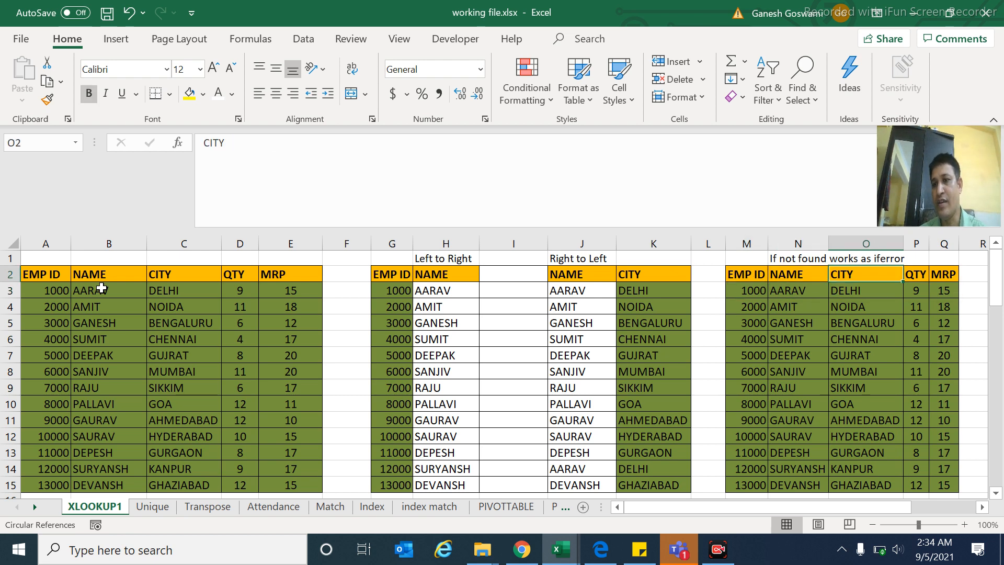
{"action": "key", "text": "Right"}
{"action": "key", "text": "Left"}
{"action": "key", "text": "Left"}
{"action": "key", "text": "Left"}
{"action": "key", "text": "Left"}
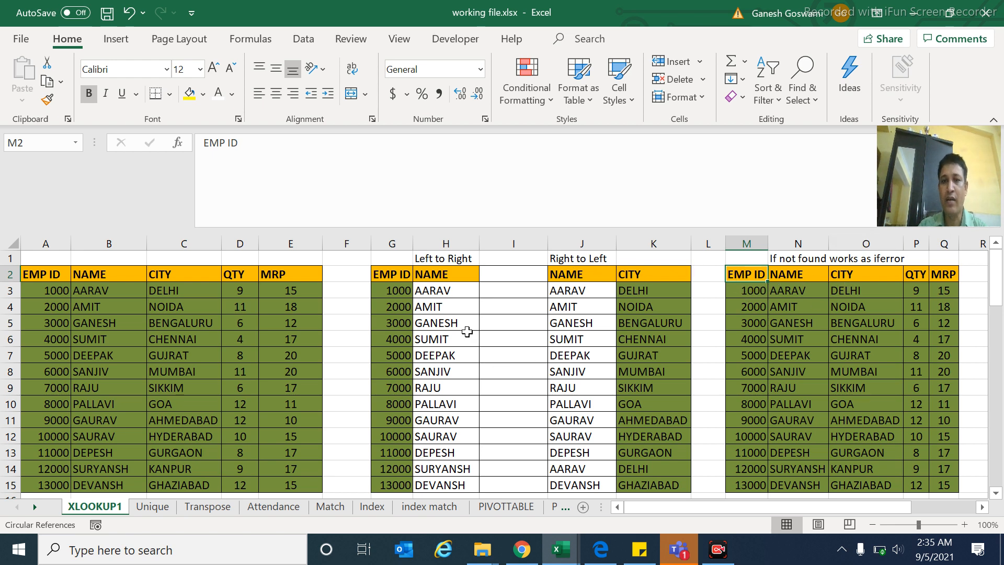
- Go to the "Xlookup works as hlookup" section below the employee tables and examine its horizontal source table
{"action": "left_click", "coordinate": [213, 337]}
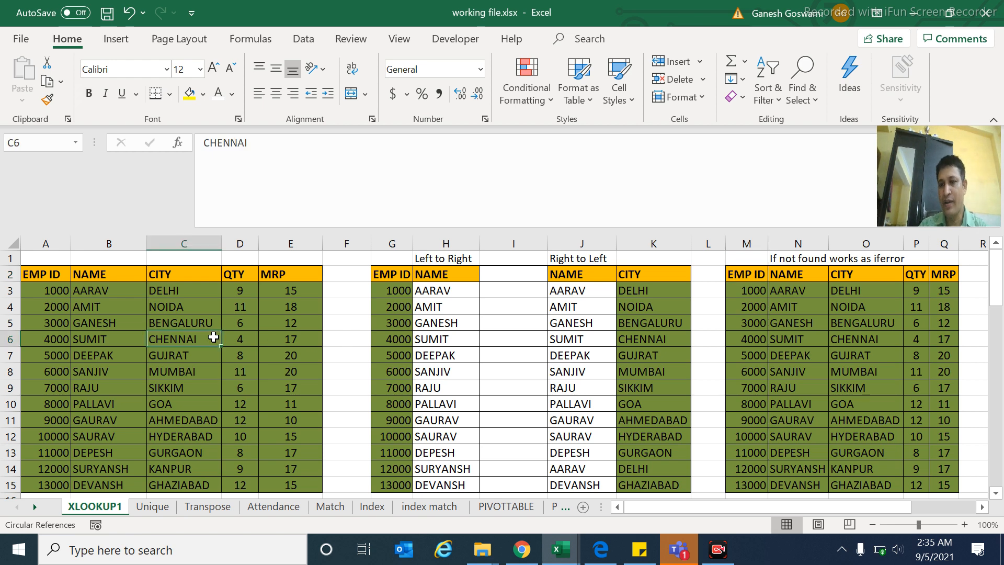
{"action": "key", "text": "Down"}
{"action": "key", "text": "Down"}
{"action": "key", "text": "Down"}
{"action": "key", "text": "Down"}
{"action": "key", "text": "Down"}
{"action": "key", "text": "Down"}
{"action": "key", "text": "Down"}
{"action": "key", "text": "Down"}
{"action": "key", "text": "Down"}
{"action": "key", "text": "Down"}
{"action": "key", "text": "Down"}
{"action": "key", "text": "Down"}
{"action": "key", "text": "Down"}
{"action": "key", "text": "Down"}
{"action": "key", "text": "Down"}
{"action": "key", "text": "Down"}
{"action": "key", "text": "Down"}
{"action": "key", "text": "Down"}
{"action": "key", "text": "Down"}
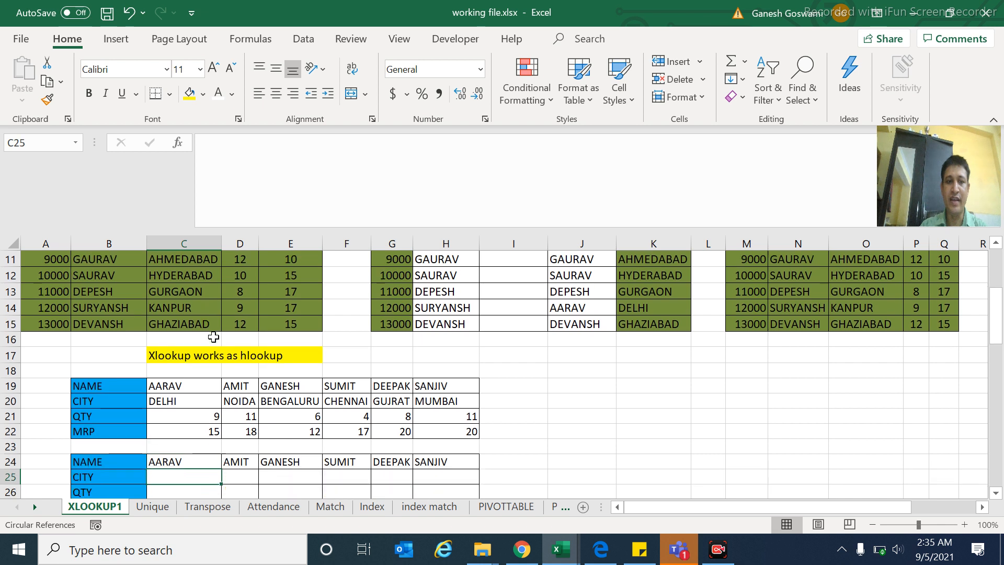
{"action": "key", "text": "Down"}
{"action": "key", "text": "Down"}
{"action": "key", "text": "Up"}
{"action": "key", "text": "Up"}
{"action": "key", "text": "Up"}
{"action": "key", "text": "Up"}
{"action": "key", "text": "Up"}
{"action": "key", "text": "Up"}
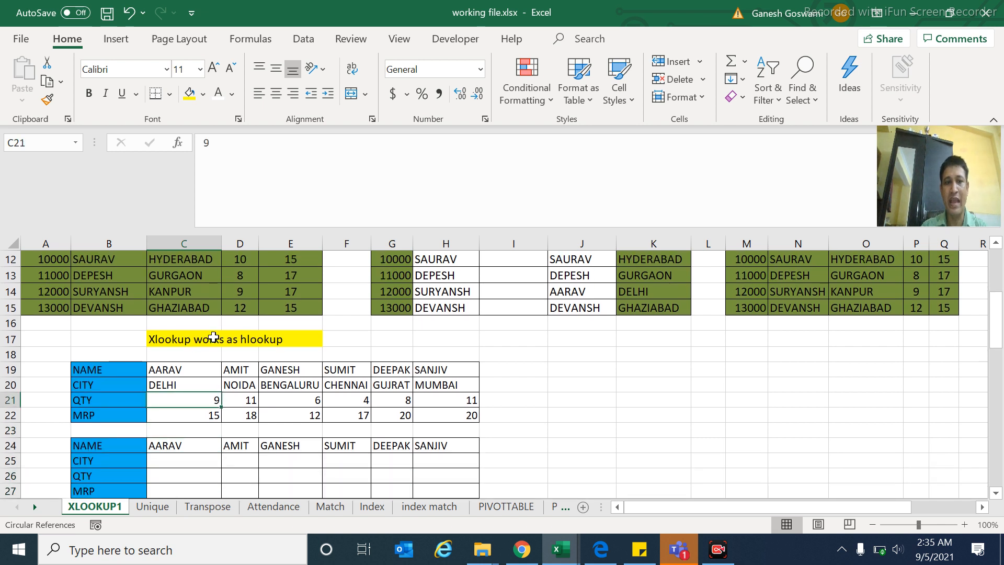
{"action": "key", "text": "Up"}
{"action": "key", "text": "Up"}
{"action": "key", "text": "Up"}
{"action": "key", "text": "Up"}
{"action": "key", "text": "Down"}
{"action": "key", "text": "Down"}
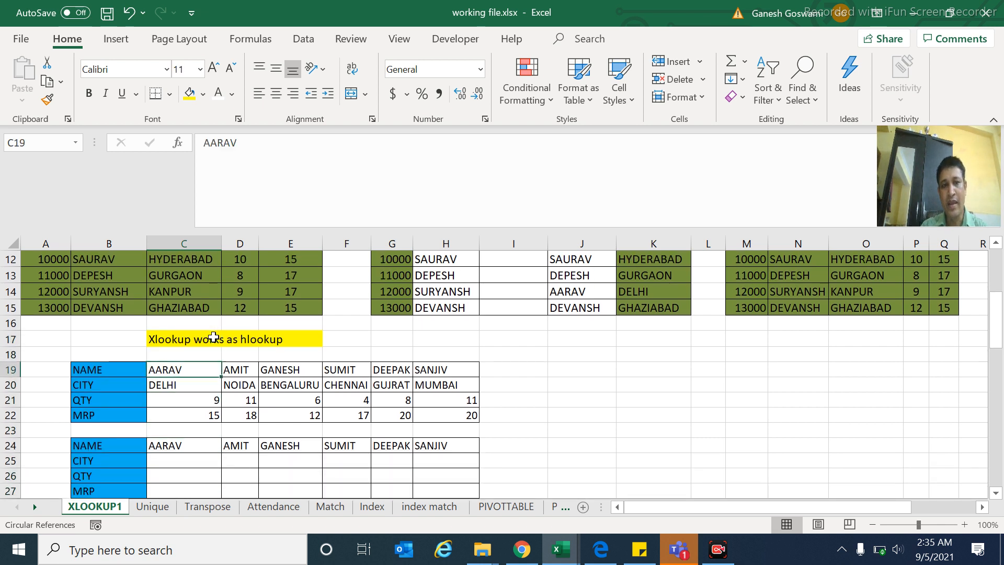
- Inspect the second horizontal table's empty CITY, QTY and MRP rows, where the XLOOKUP results belong
{"action": "key", "text": "Down"}
{"action": "key", "text": "Down"}
{"action": "key", "text": "Down"}
{"action": "key", "text": "Down"}
{"action": "key", "text": "Down"}
{"action": "key", "text": "Down"}
{"action": "key", "text": "Down"}
{"action": "key", "text": "Down"}
{"action": "key", "text": "Down"}
{"action": "key", "text": "Down"}
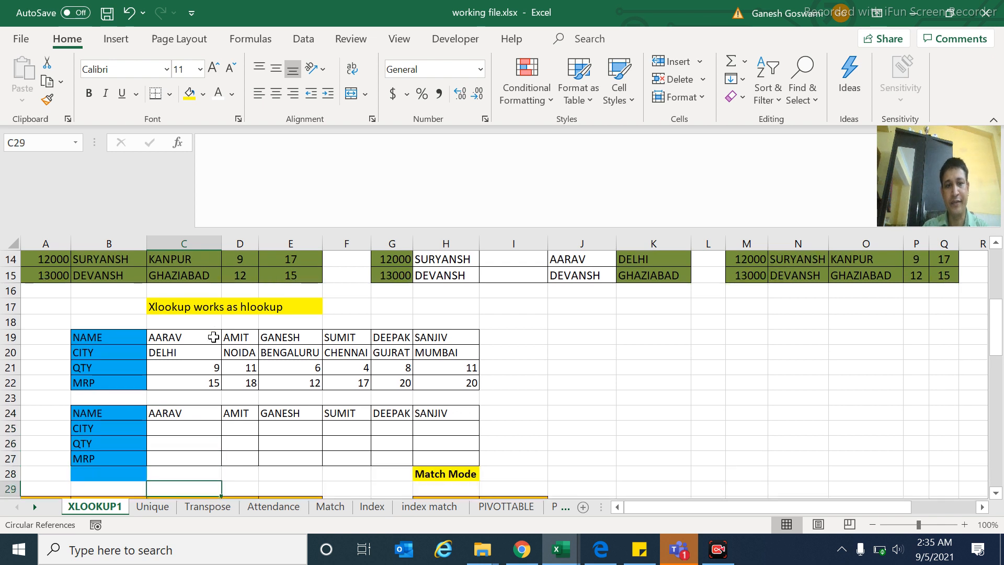
{"action": "key", "text": "Up"}
{"action": "key", "text": "Up"}
{"action": "key", "text": "Up"}
{"action": "key", "text": "Up"}
{"action": "key", "text": "Up"}
{"action": "key", "text": "Down"}
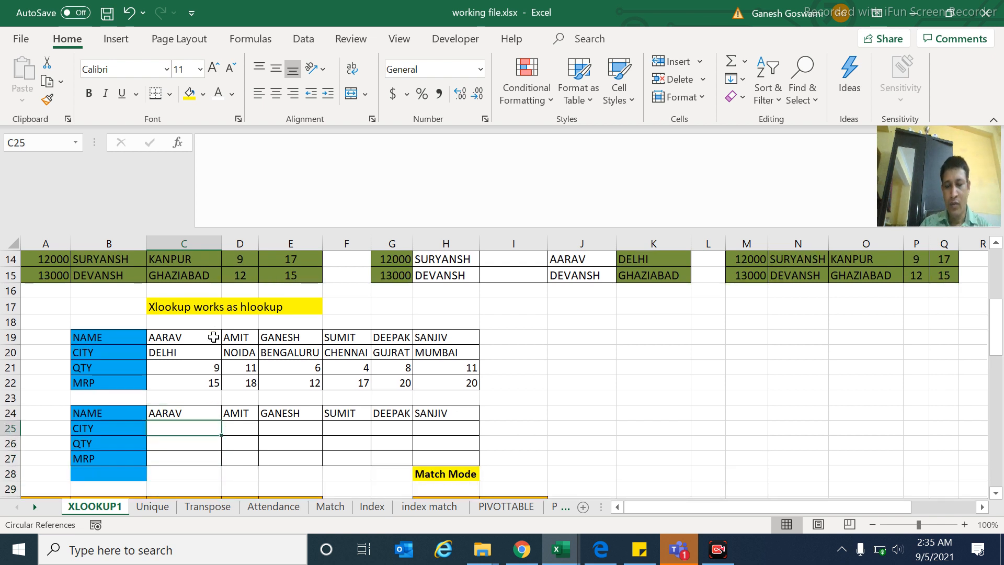
{"action": "type", "text": "="}
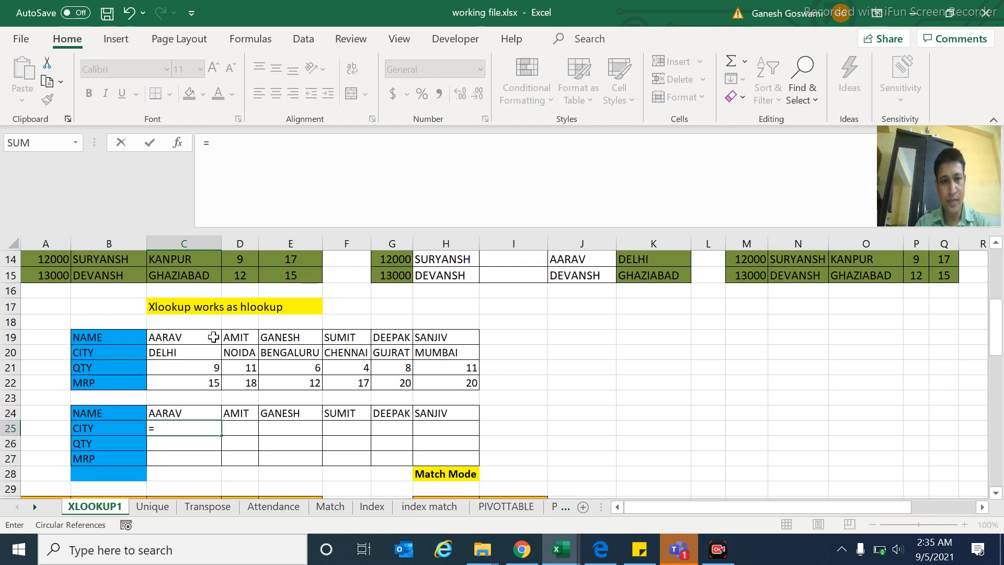
{"action": "key", "text": "Escape"}
- Examine the horizontal source data from B19 across the NAME, CITY, QTY and MRP rows
{"action": "left_click", "coordinate": [118, 340]}
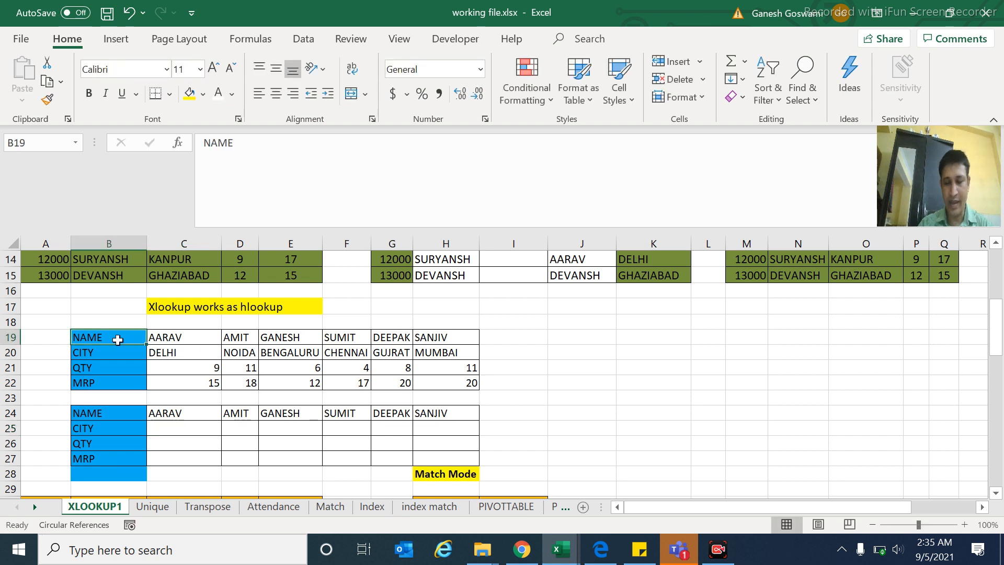
{"action": "key", "text": "shift+Right"}
{"action": "key", "text": "shift+Right"}
{"action": "key", "text": "shift+Right"}
{"action": "key", "text": "shift+Down"}
{"action": "key", "text": "shift+Down"}
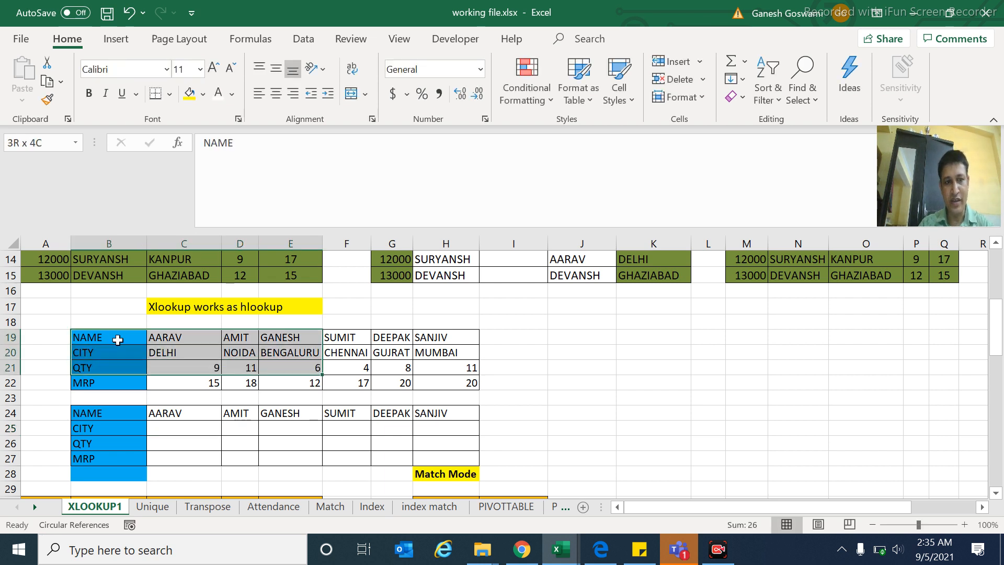
{"action": "key", "text": "shift+Right"}
{"action": "key", "text": "shift+Down"}
{"action": "key", "text": "Right"}
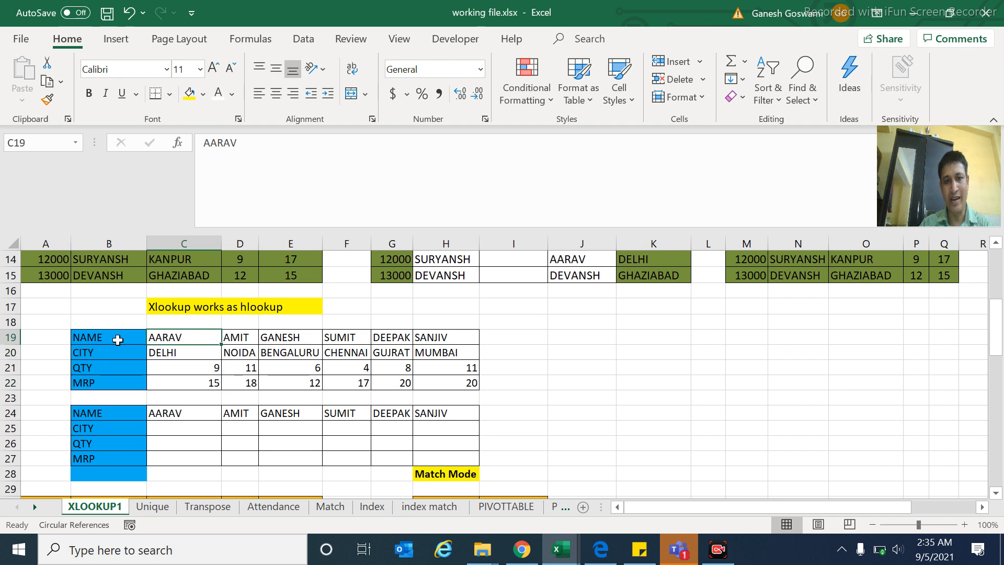
- Begin an XLOOKUP formula in C25 of the second horizontal table, with C24 as the lookup value
{"action": "key", "text": "Down"}
{"action": "key", "text": "Down"}
{"action": "key", "text": "Down"}
{"action": "key", "text": "Down"}
{"action": "key", "text": "Down"}
{"action": "key", "text": "Down"}
{"action": "key", "text": "Down"}
{"action": "key", "text": "Down"}
{"action": "key", "text": "Up"}
{"action": "key", "text": "Up"}
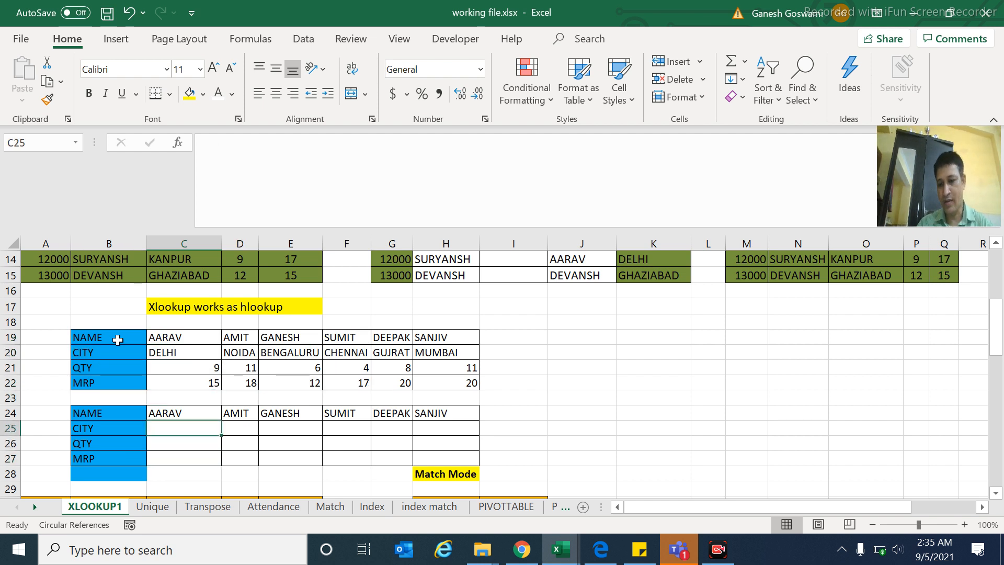
{"action": "type", "text": "="}
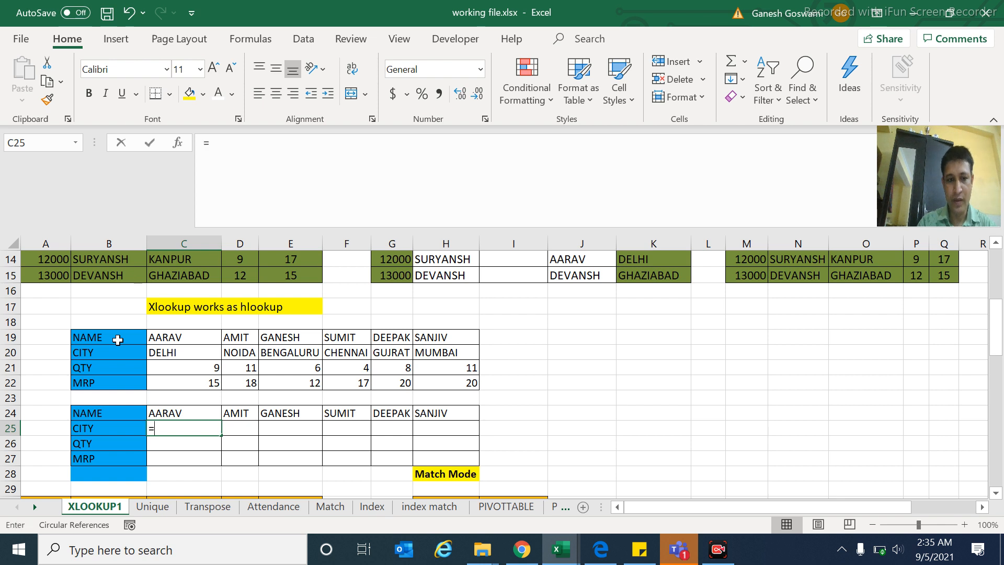
{"action": "type", "text": "x"}
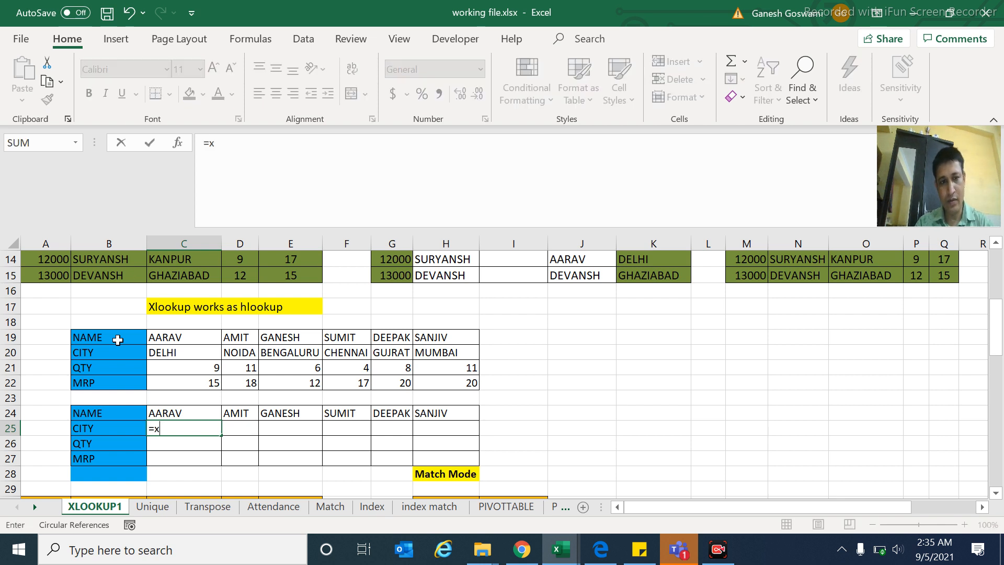
{"action": "type", "text": "loo"}
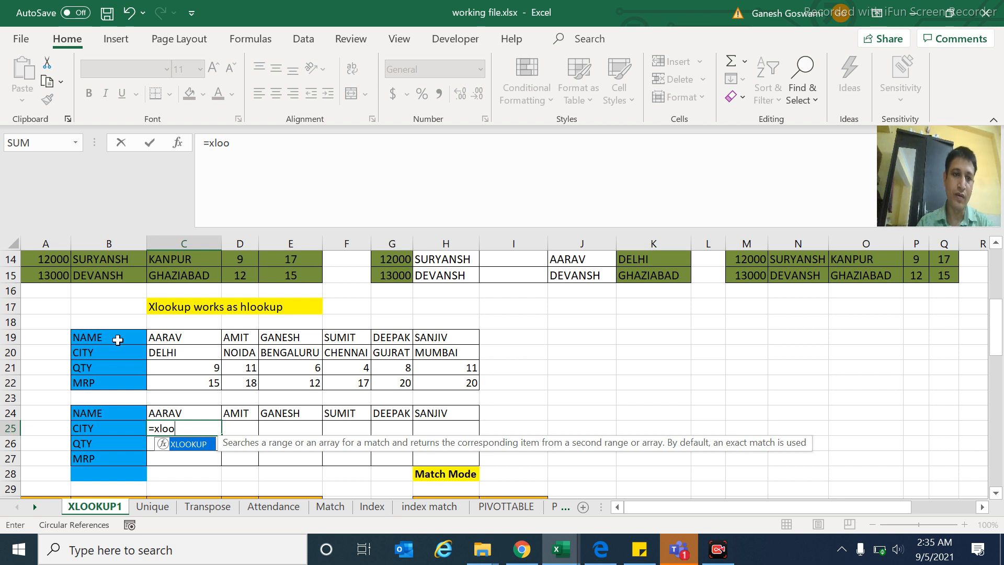
{"action": "type", "text": "pup"}
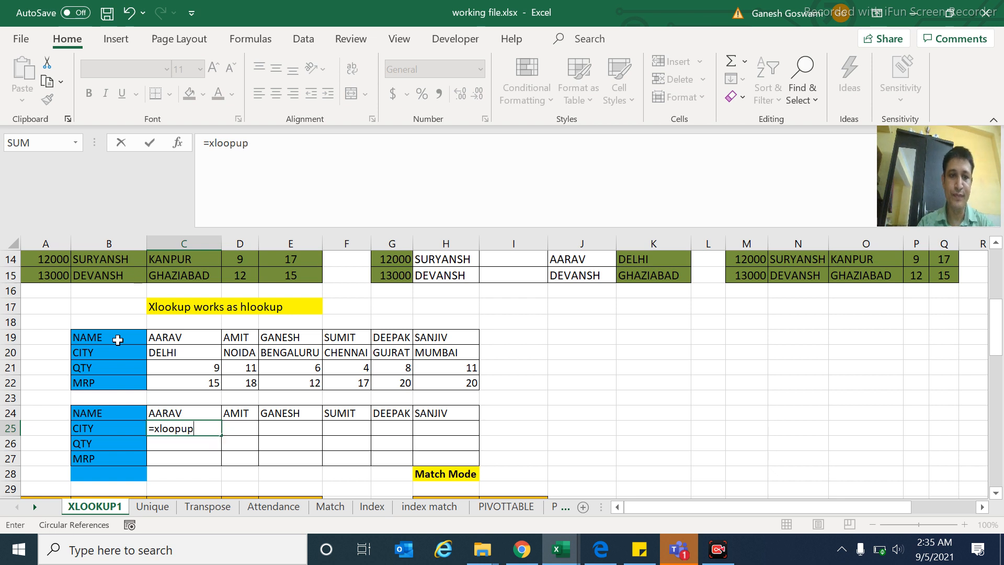
{"action": "type", "text": "("}
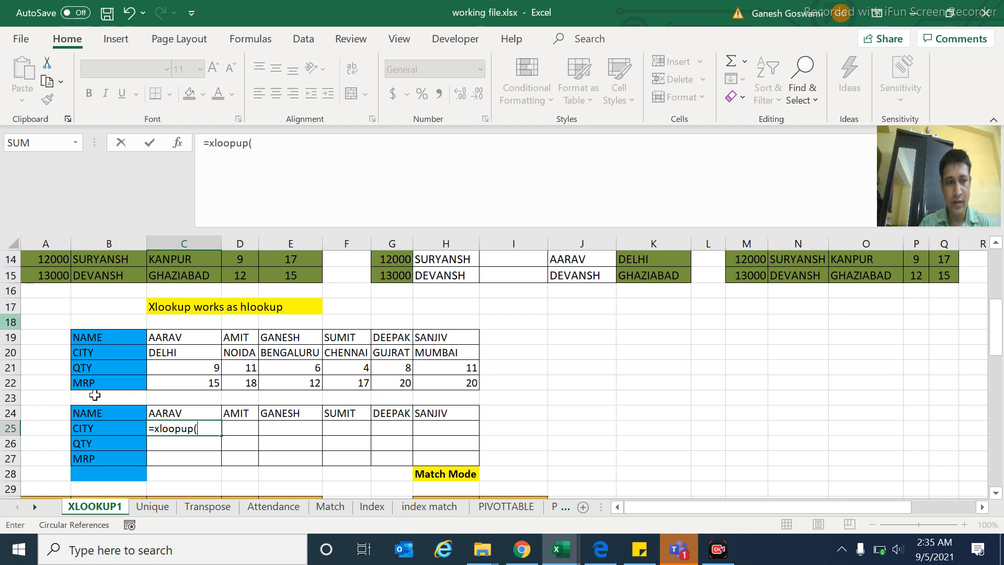
{"action": "left_click", "coordinate": [161, 410]}
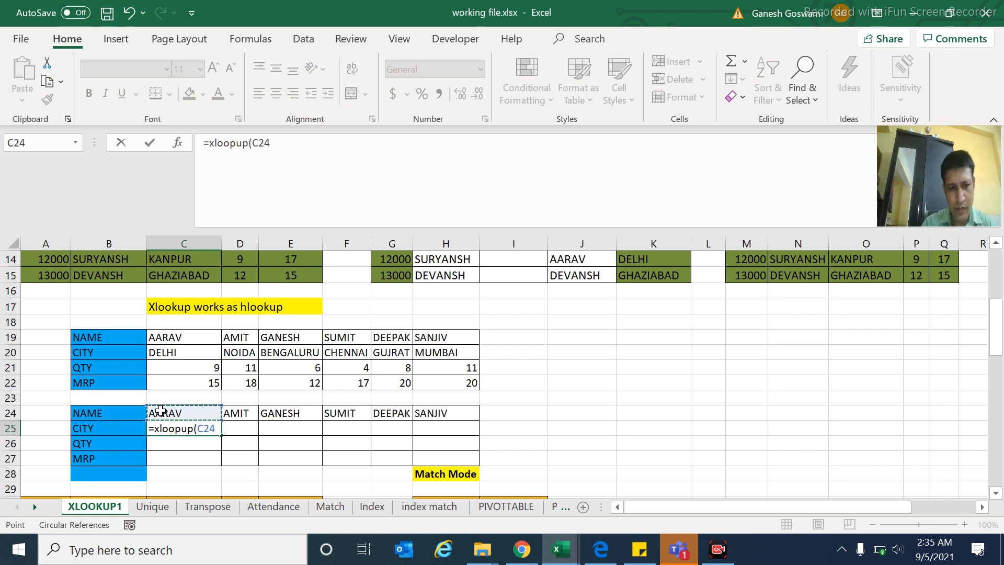
{"action": "type", "text": ","}
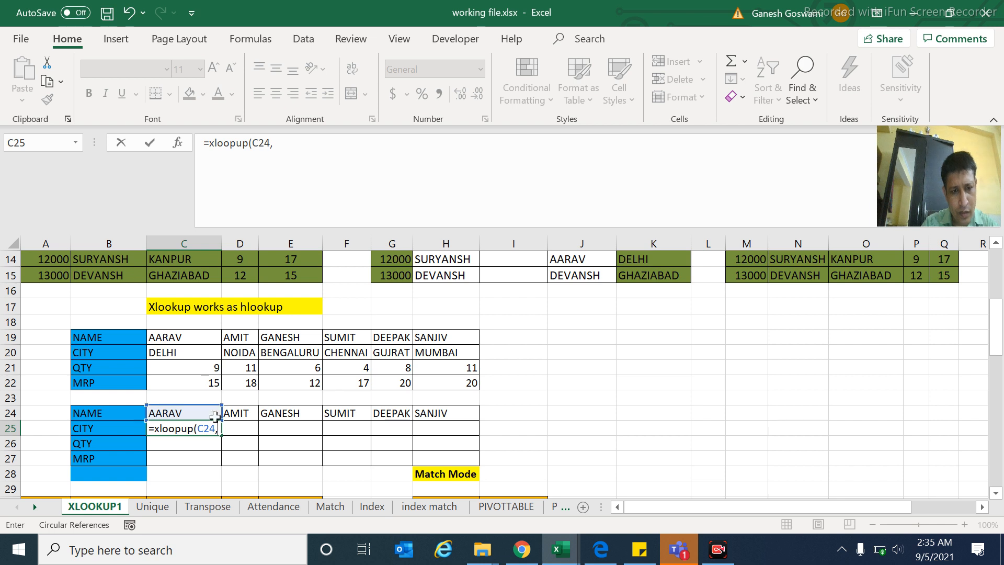
- Correct the misspelled function name in the C25 formula to xlookup
{"action": "left_click", "coordinate": [180, 430]}
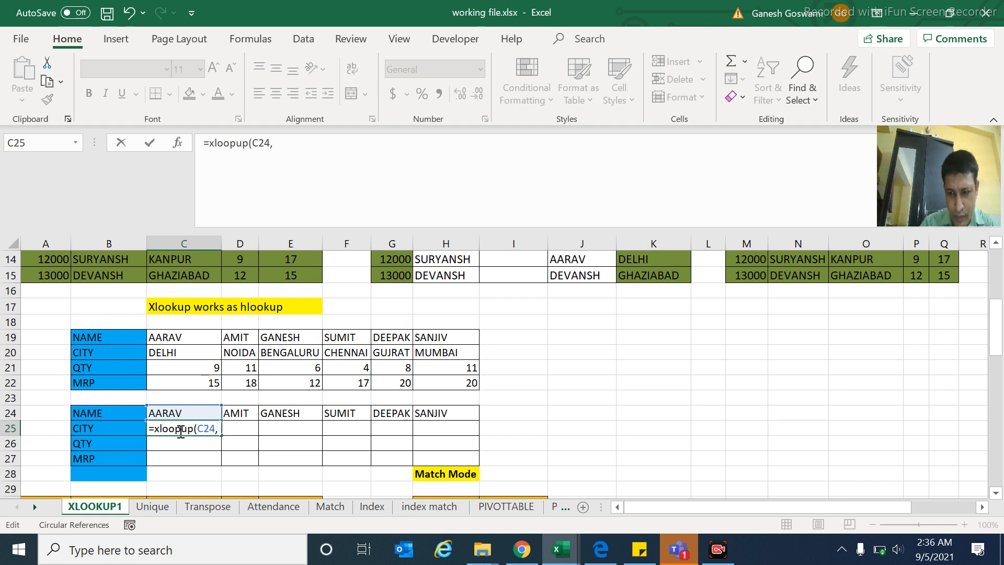
{"action": "key", "text": "BackSpace"}
{"action": "type", "text": "k"}
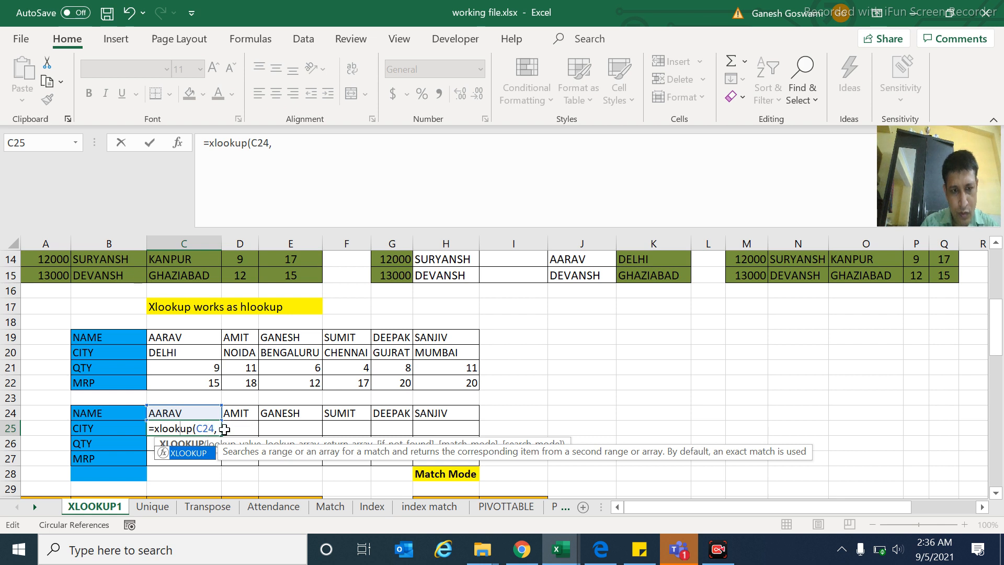
{"action": "left_click", "coordinate": [221, 429]}
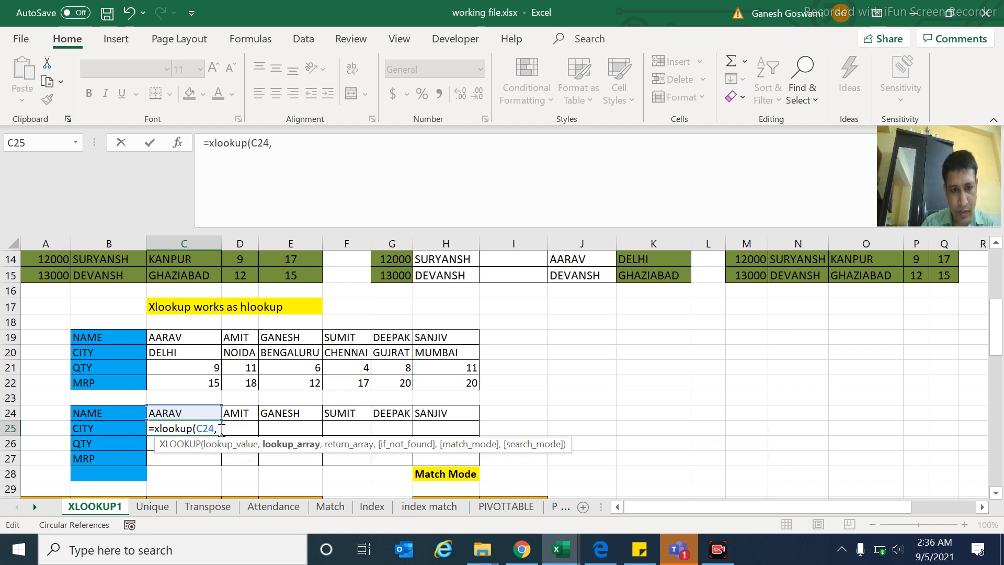
- Set the formula's lookup array to C19:H19, the NAME row of the source table
{"action": "left_click", "coordinate": [166, 340]}
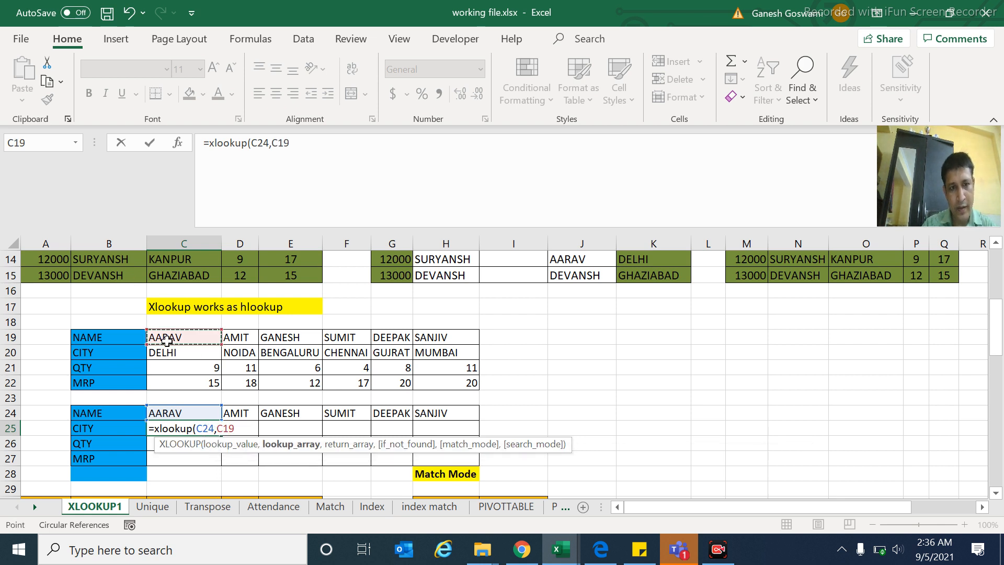
{"action": "key", "text": "shift+Right"}
{"action": "key", "text": "shift+Right"}
{"action": "key", "text": "shift+Right"}
{"action": "key", "text": "shift+Right"}
{"action": "key", "text": "shift+Right"}
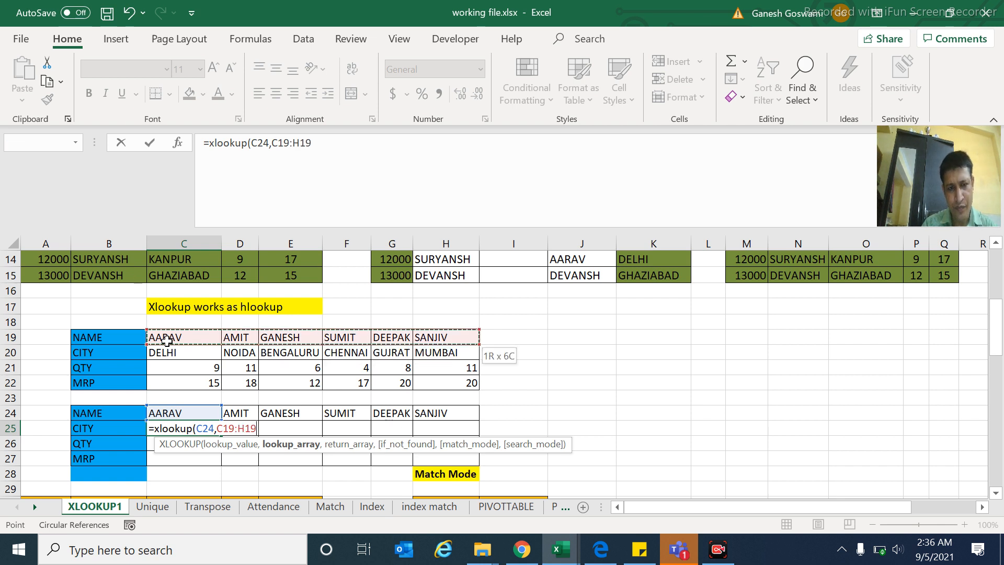
{"action": "type", "text": ","}
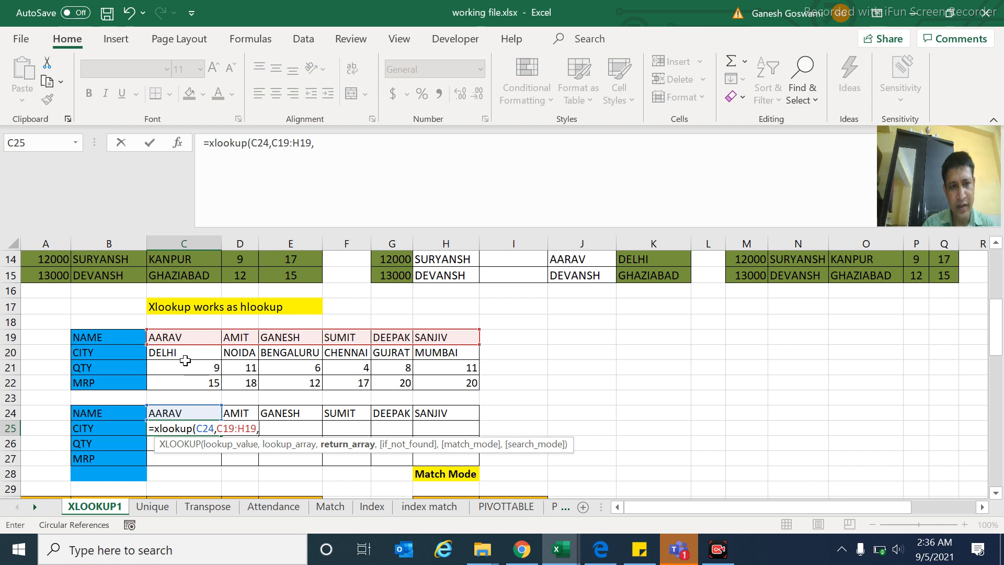
- Set the return array to C20:H22, covering CITY, QTY and MRP, and complete the C25 formula
{"action": "left_click", "coordinate": [169, 354]}
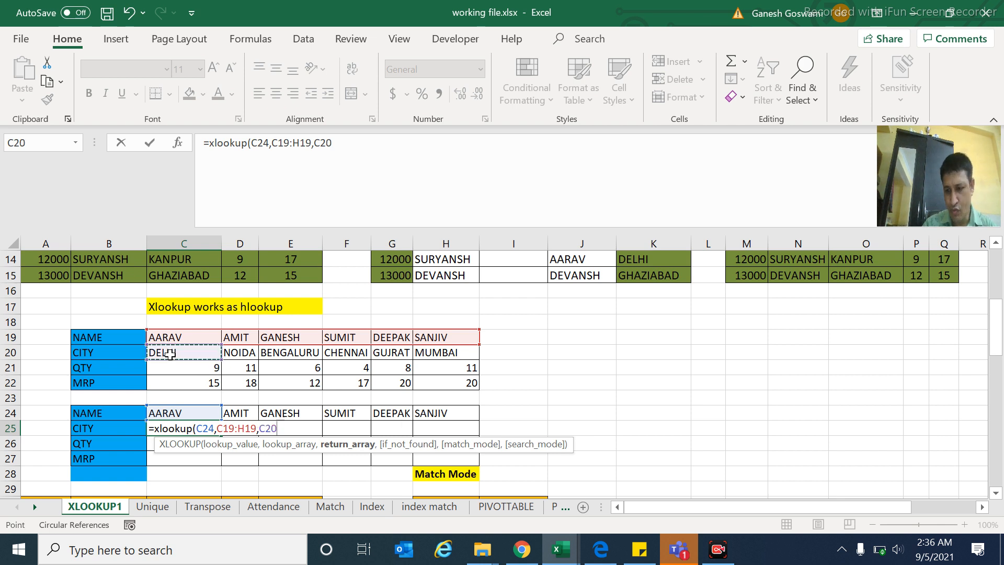
{"action": "key", "text": "shift+Right"}
{"action": "key", "text": "shift+Right"}
{"action": "key", "text": "shift+Right"}
{"action": "key", "text": "shift+Right"}
{"action": "key", "text": "shift+Right"}
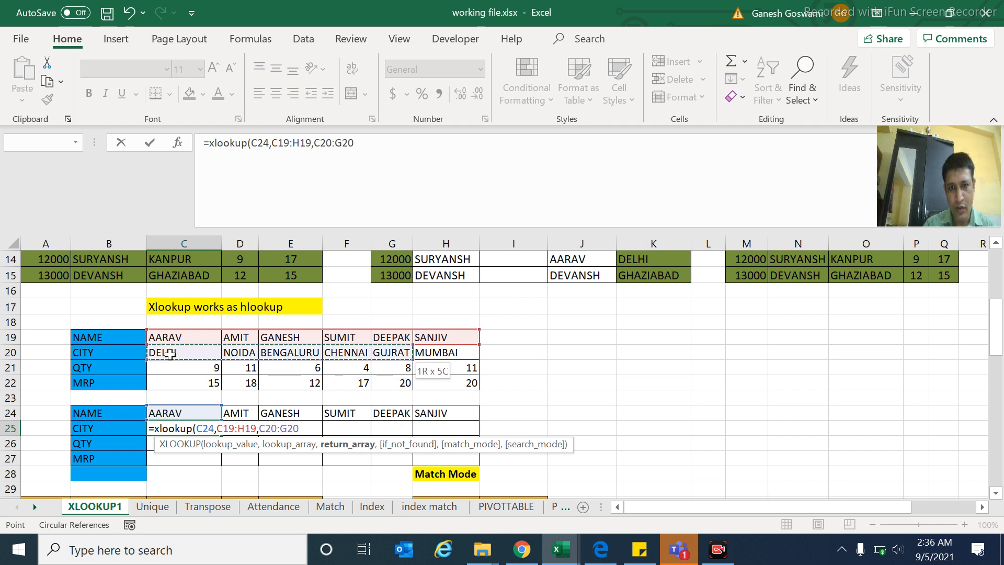
{"action": "key", "text": "shift+Down"}
{"action": "key", "text": "shift+Down"}
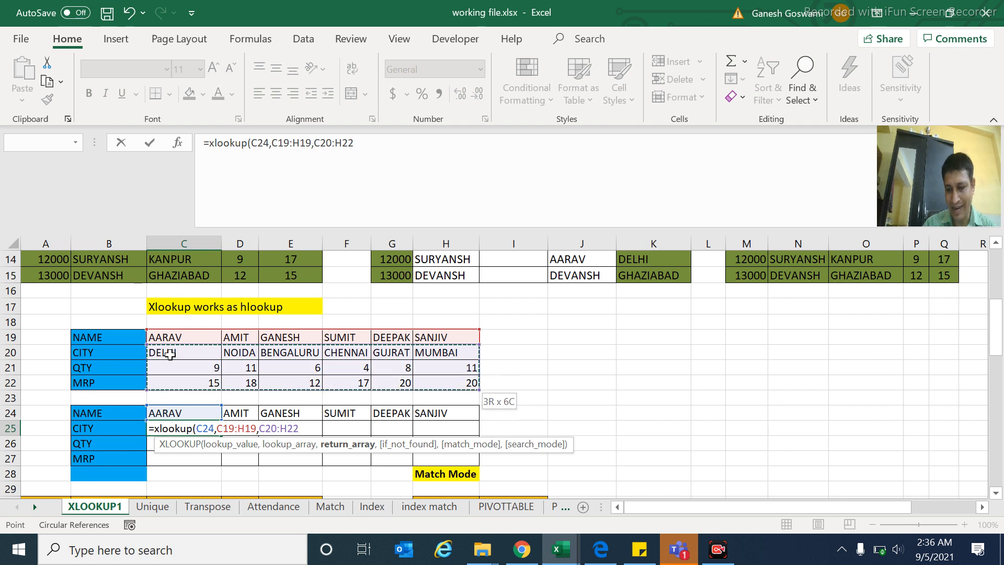
{"action": "type", "text": ")"}
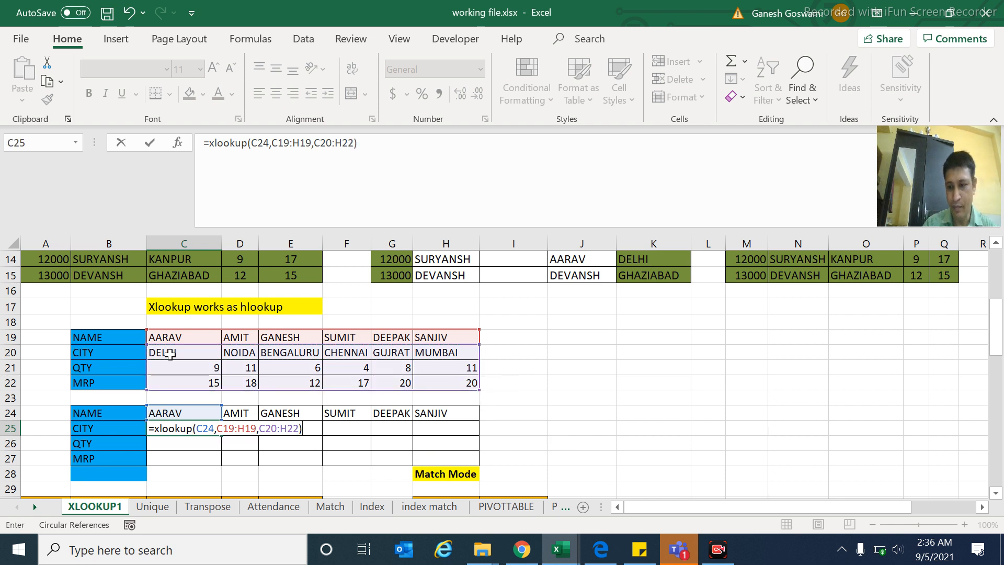
{"action": "key", "text": "Return"}
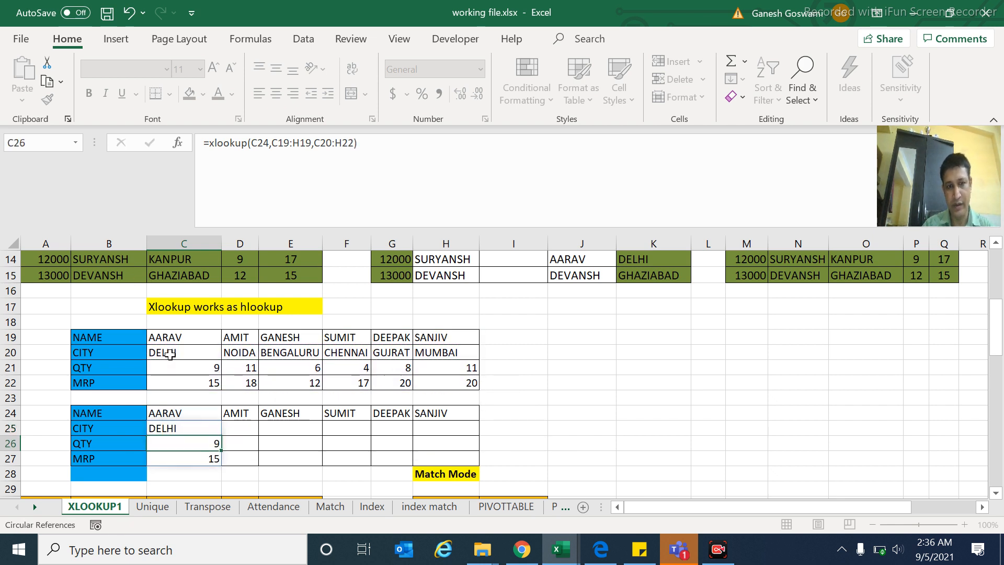
- Fill the C25 lookup across to column H, covering the CITY, QTY and MRP rows in C25:H27
{"action": "key", "text": "Down"}
{"action": "key", "text": "Up"}
{"action": "key", "text": "Up"}
{"action": "key", "text": "shift+Down"}
{"action": "key", "text": "shift+Down"}
{"action": "key", "text": "shift+Right"}
{"action": "key", "text": "shift+Right"}
{"action": "key", "text": "shift+Right"}
{"action": "key", "text": "shift+Right"}
{"action": "key", "text": "shift+Right"}
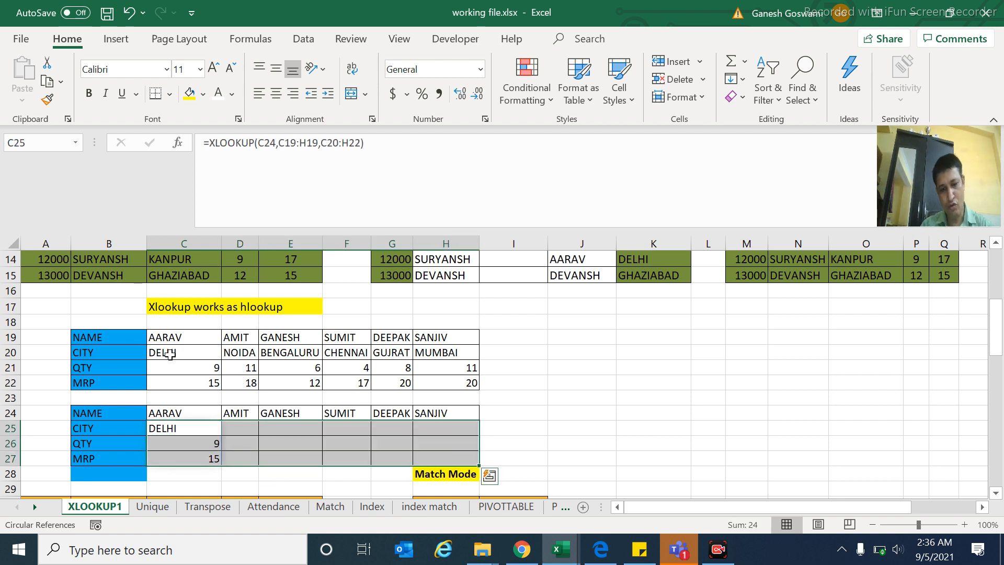
{"action": "key", "text": "ctrl+r"}
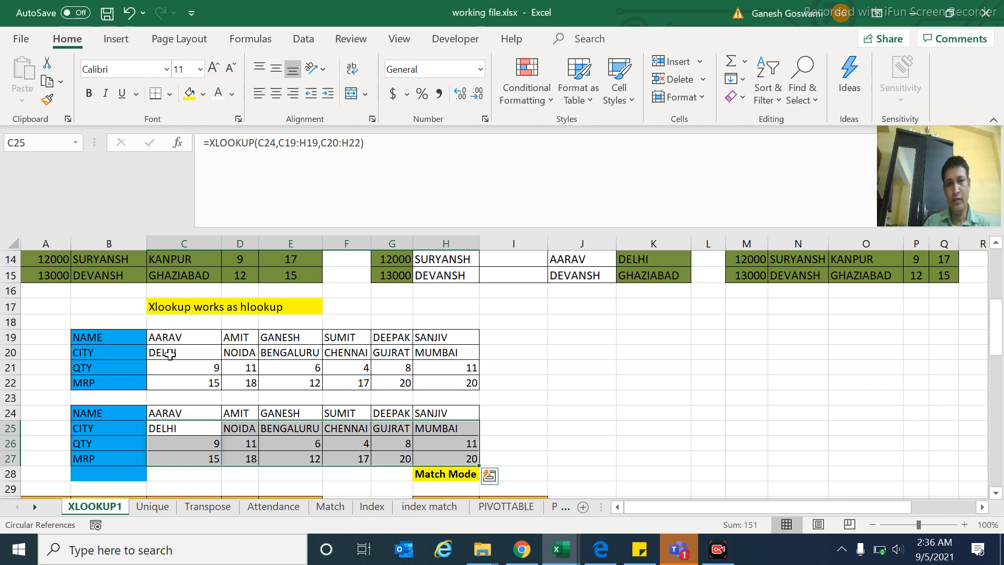
- Center-align the lookup results in C25:C27
{"action": "key", "text": "Left"}
{"action": "key", "text": "Right"}
{"action": "key", "text": "shift+Down"}
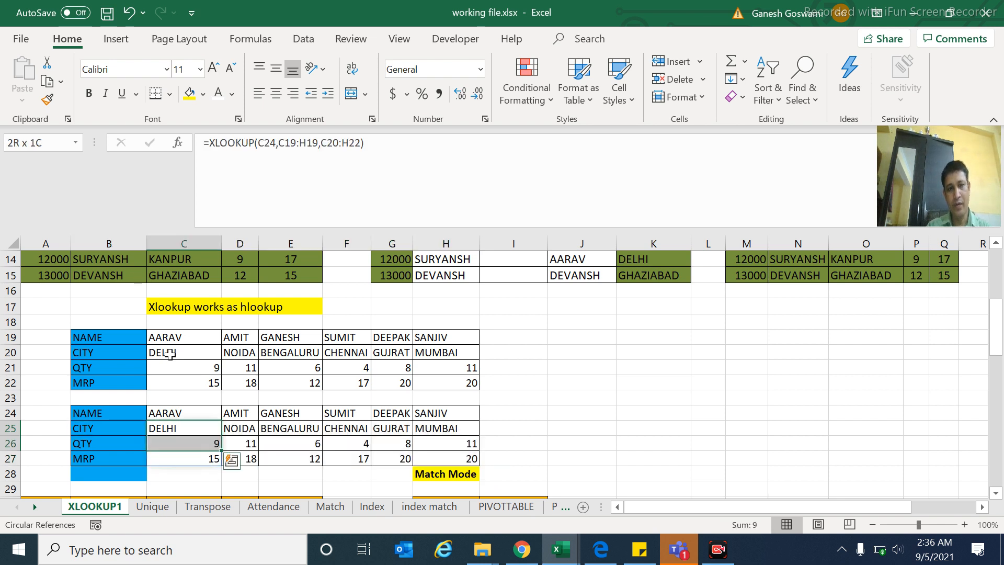
{"action": "key", "text": "shift+Down"}
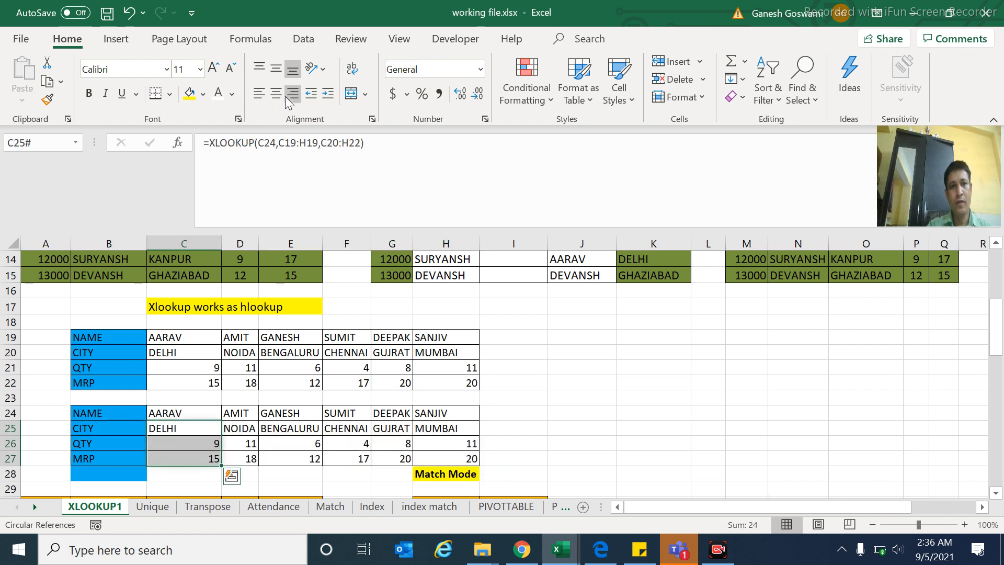
{"action": "left_click", "coordinate": [277, 95]}
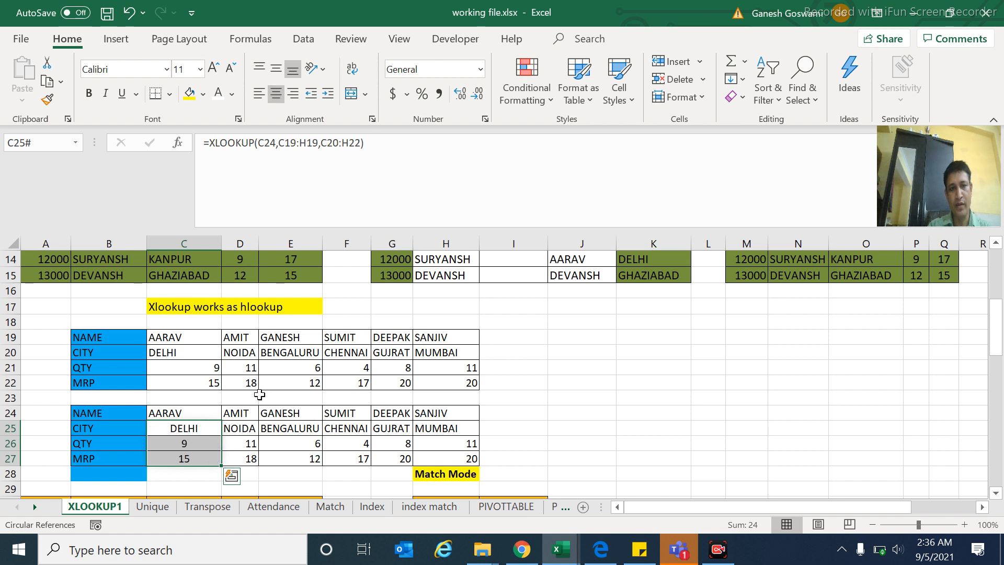
- Compare the XLOOKUP formulas in D25 and C25
{"action": "left_click", "coordinate": [234, 429]}
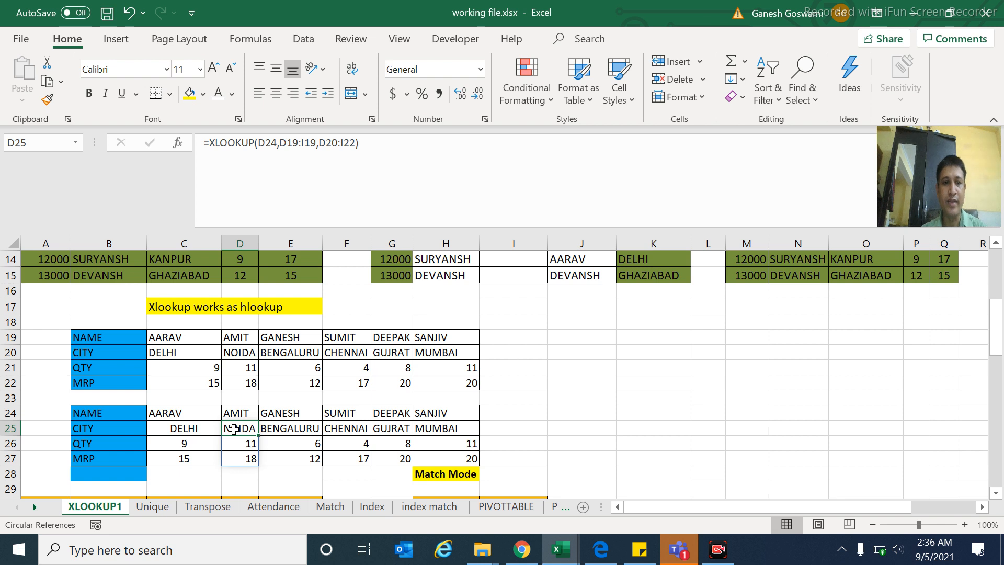
{"action": "key", "text": "Left"}
{"action": "key", "text": "Left"}
{"action": "key", "text": "Right"}
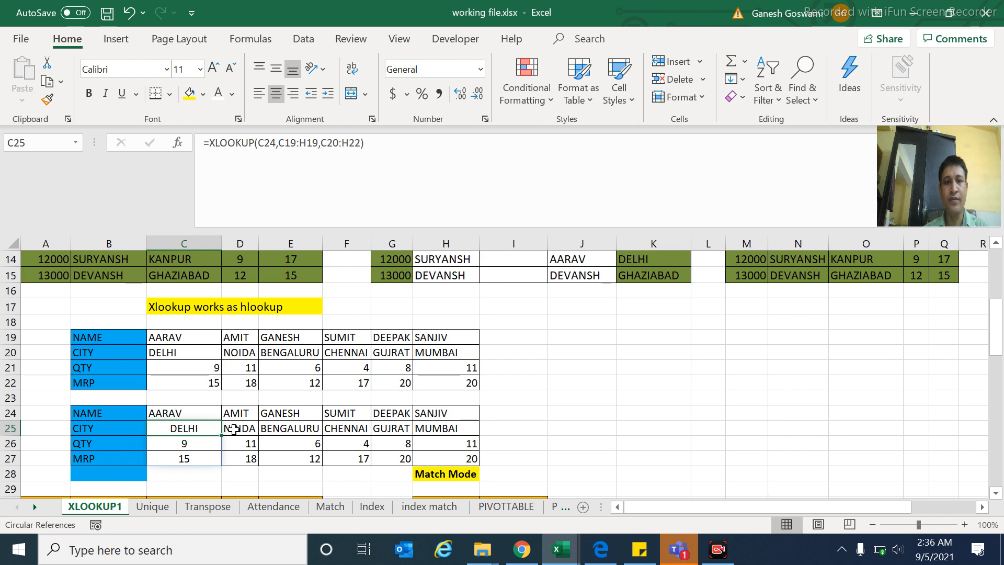
- Go to the Match Mode section below the horizontal tables and examine its employee source table from row 30
{"action": "key", "text": "Down"}
{"action": "key", "text": "Down"}
{"action": "key", "text": "Down"}
{"action": "key", "text": "Down"}
{"action": "key", "text": "Down"}
{"action": "key", "text": "Down"}
{"action": "key", "text": "Down"}
{"action": "key", "text": "Down"}
{"action": "key", "text": "Down"}
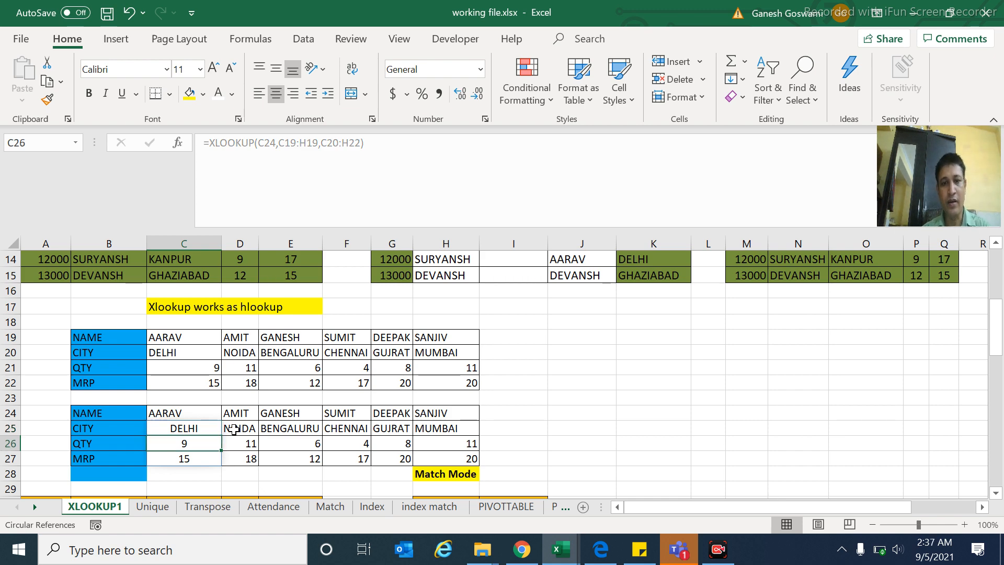
{"action": "key", "text": "Down"}
{"action": "key", "text": "Down"}
{"action": "key", "text": "Down"}
{"action": "key", "text": "Down"}
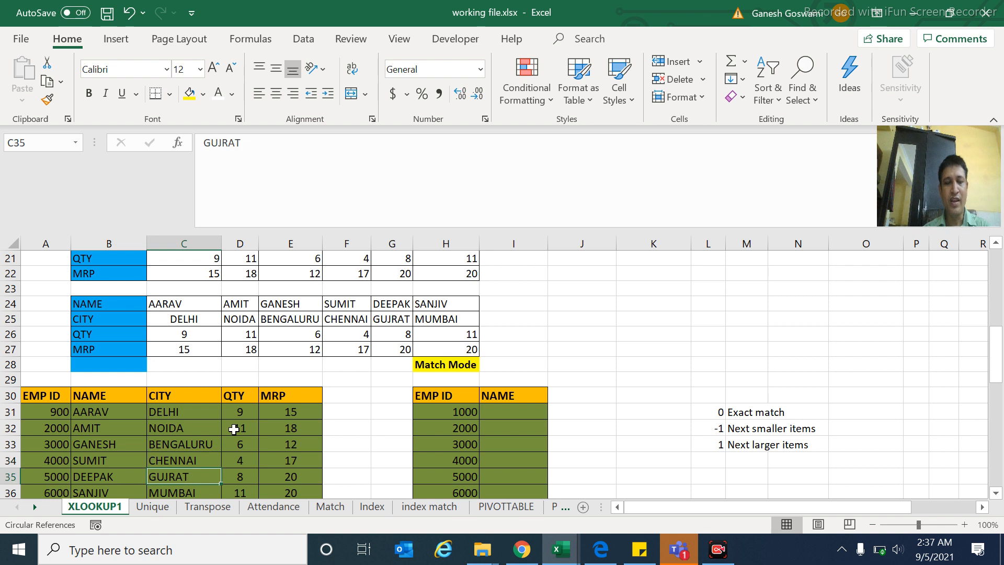
{"action": "key", "text": "Up"}
{"action": "key", "text": "Up"}
{"action": "key", "text": "Up"}
{"action": "key", "text": "Up"}
{"action": "key", "text": "Up"}
{"action": "key", "text": "Up"}
{"action": "key", "text": "Up"}
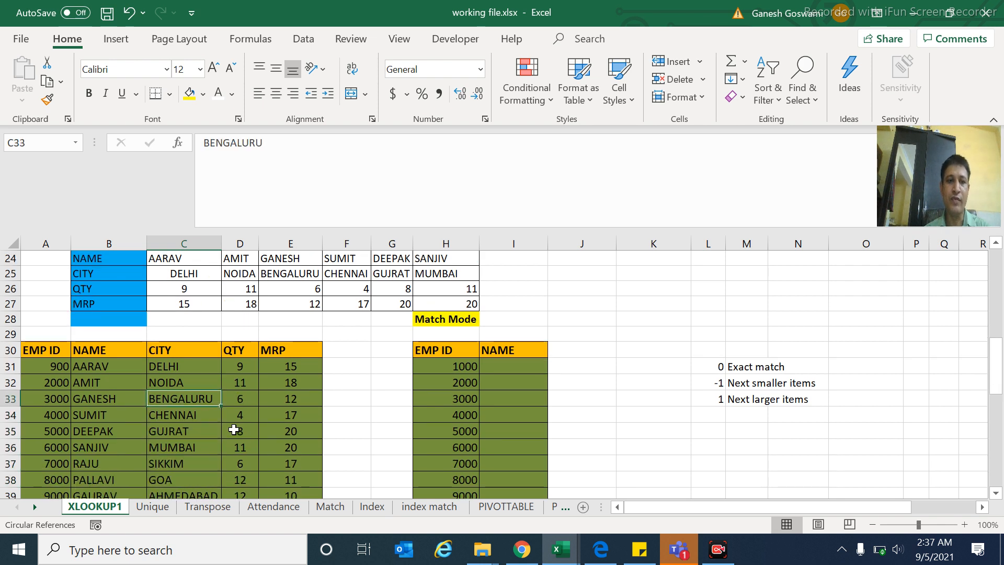
{"action": "key", "text": "Right"}
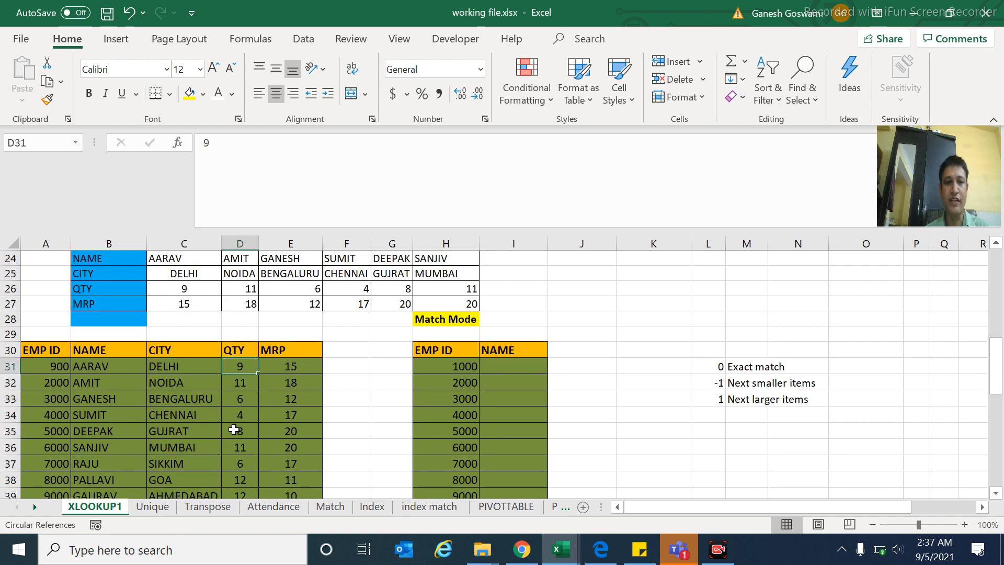
{"action": "key", "text": "Down"}
{"action": "key", "text": "Down"}
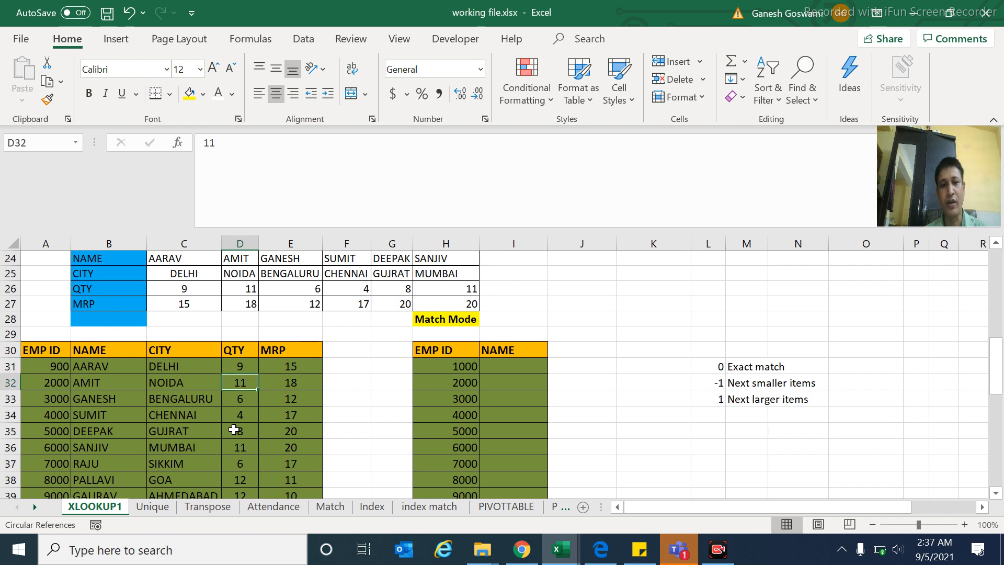
{"action": "key", "text": "Down"}
{"action": "key", "text": "Down"}
{"action": "key", "text": "Right"}
{"action": "key", "text": "Right"}
{"action": "key", "text": "Right"}
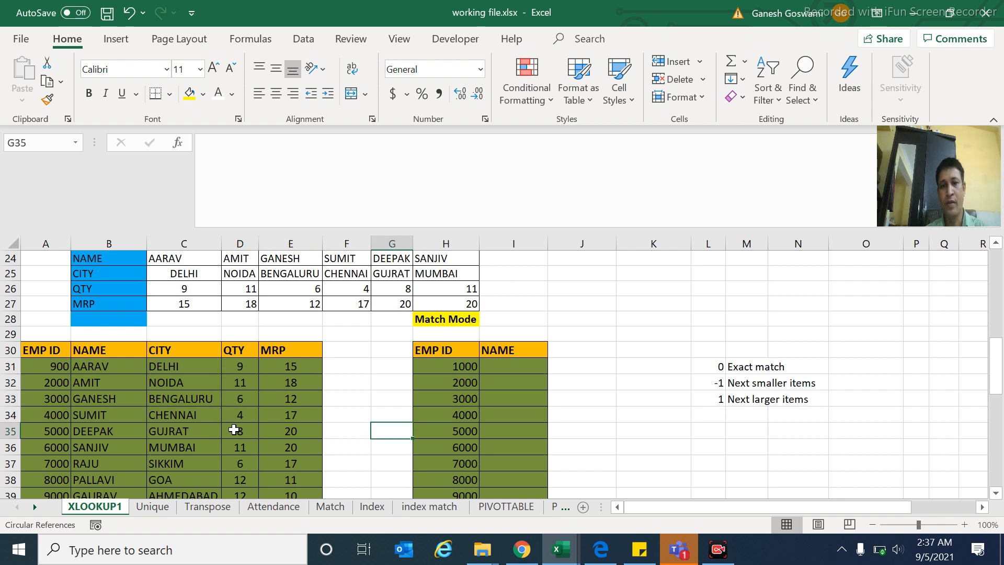
- Inspect the Match Mode lookup table's EMP ID values from H31 to H43 and its empty NAME column
{"action": "key", "text": "Up"}
{"action": "key", "text": "Up"}
{"action": "key", "text": "Up"}
{"action": "key", "text": "Up"}
{"action": "key", "text": "Up"}
{"action": "key", "text": "Up"}
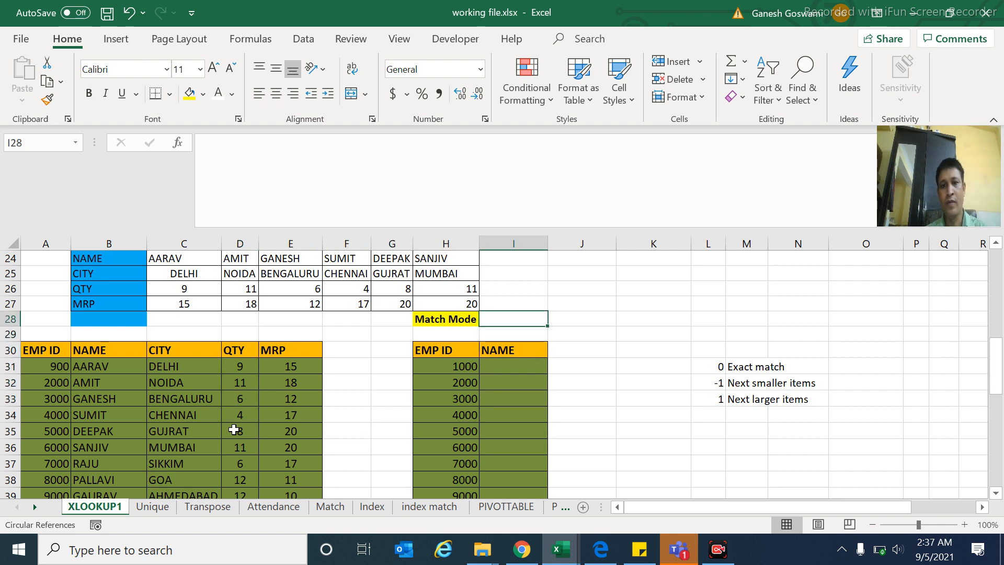
{"action": "key", "text": "Left"}
{"action": "key", "text": "Down"}
{"action": "key", "text": "Down"}
{"action": "key", "text": "Down"}
{"action": "key", "text": "Down"}
{"action": "key", "text": "Down"}
{"action": "key", "text": "Down"}
{"action": "key", "text": "Down"}
{"action": "key", "text": "Down"}
{"action": "key", "text": "Down"}
{"action": "key", "text": "Down"}
{"action": "key", "text": "Down"}
{"action": "key", "text": "Down"}
{"action": "key", "text": "Down"}
{"action": "key", "text": "Down"}
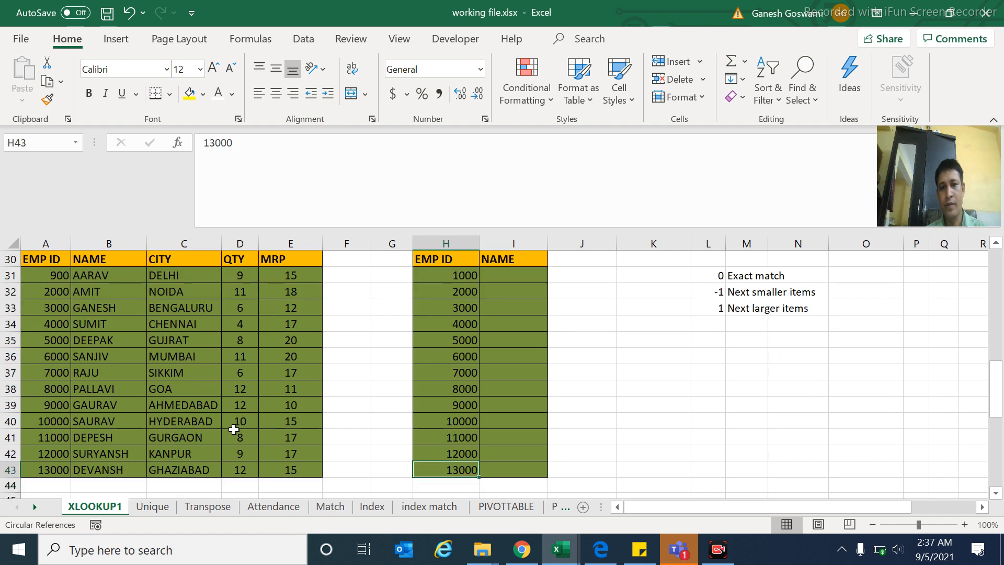
{"action": "key", "text": "Up"}
{"action": "key", "text": "Up"}
{"action": "key", "text": "Up"}
{"action": "key", "text": "Up"}
{"action": "key", "text": "Up"}
{"action": "key", "text": "Up"}
{"action": "key", "text": "Up"}
{"action": "key", "text": "Up"}
{"action": "key", "text": "Up"}
{"action": "key", "text": "Up"}
{"action": "key", "text": "Up"}
{"action": "key", "text": "Up"}
{"action": "key", "text": "Up"}
{"action": "key", "text": "Up"}
{"action": "key", "text": "Up"}
{"action": "key", "text": "Up"}
{"action": "key", "text": "Down"}
{"action": "key", "text": "Down"}
{"action": "key", "text": "Down"}
{"action": "key", "text": "Down"}
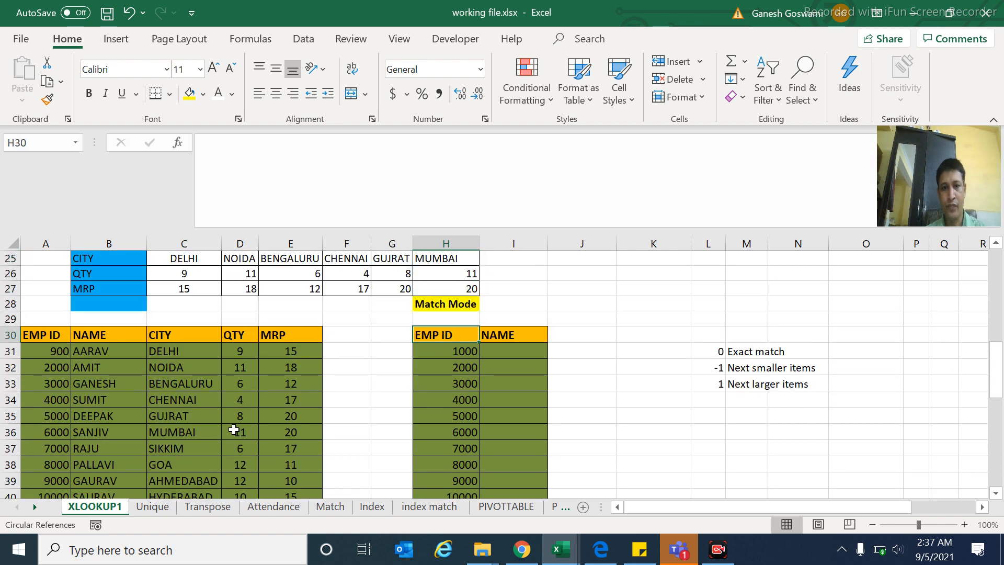
- Start an XLOOKUP formula in I31 with H31 as lookup value, column A as lookup array and column B as return array
{"action": "key", "text": "Right"}
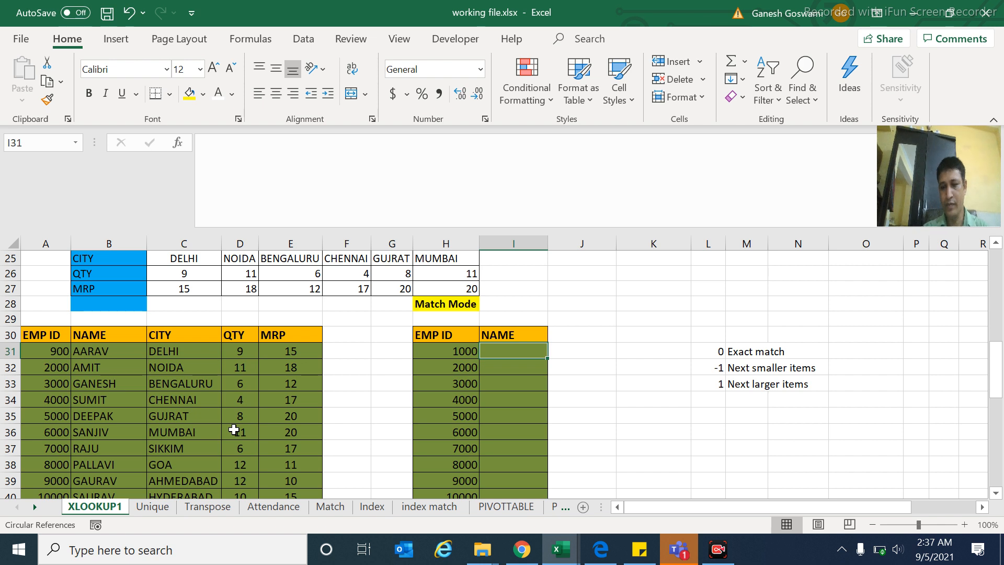
{"action": "type", "text": "="}
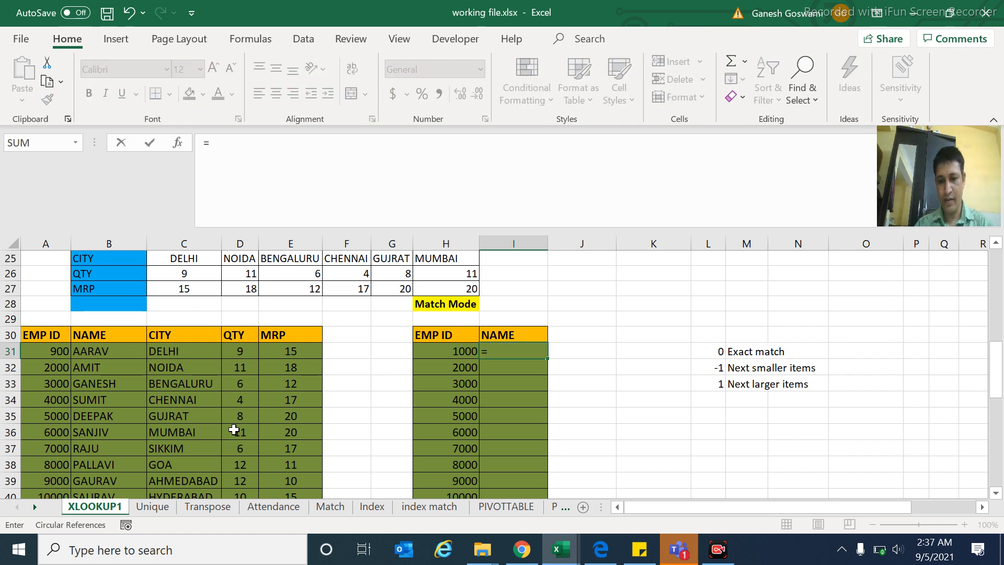
{"action": "type", "text": "xlookup"}
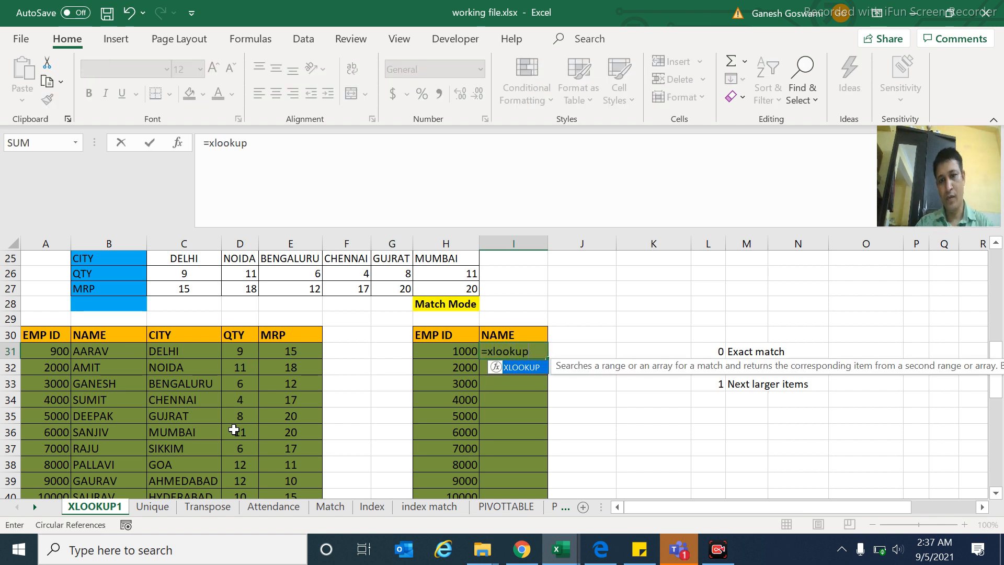
{"action": "type", "text": "("}
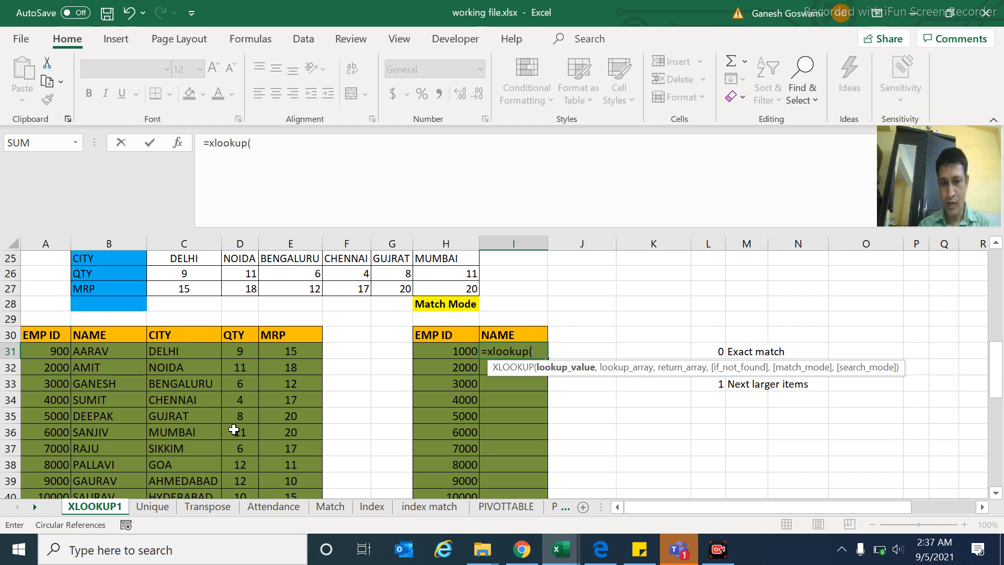
{"action": "key", "text": "Left"}
{"action": "type", "text": ","}
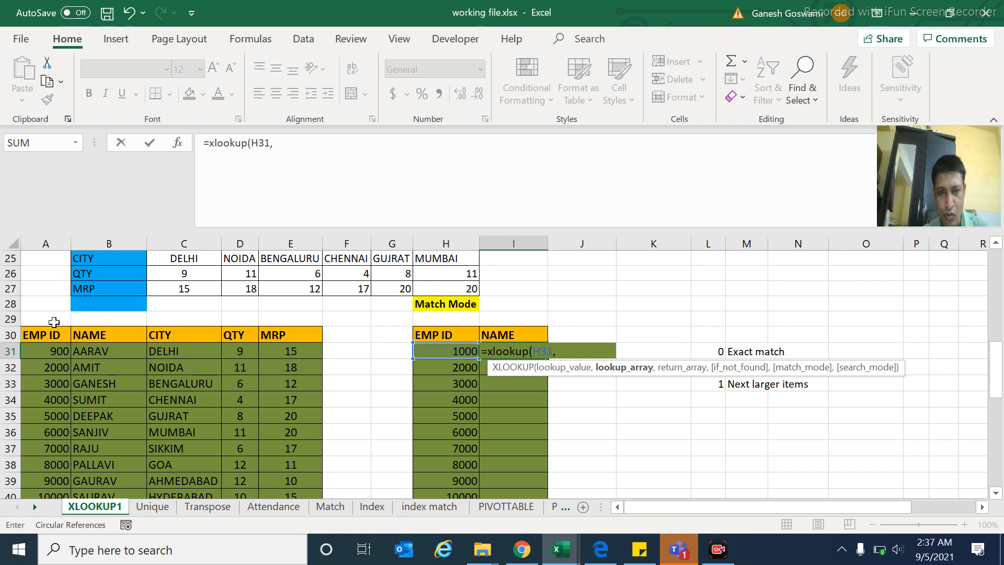
{"action": "left_click", "coordinate": [41, 241]}
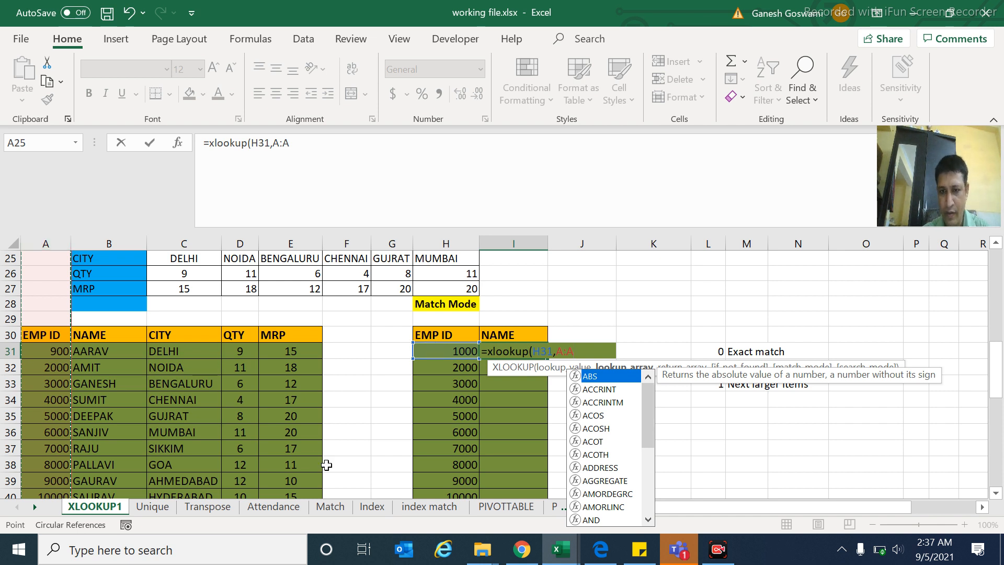
{"action": "type", "text": ","}
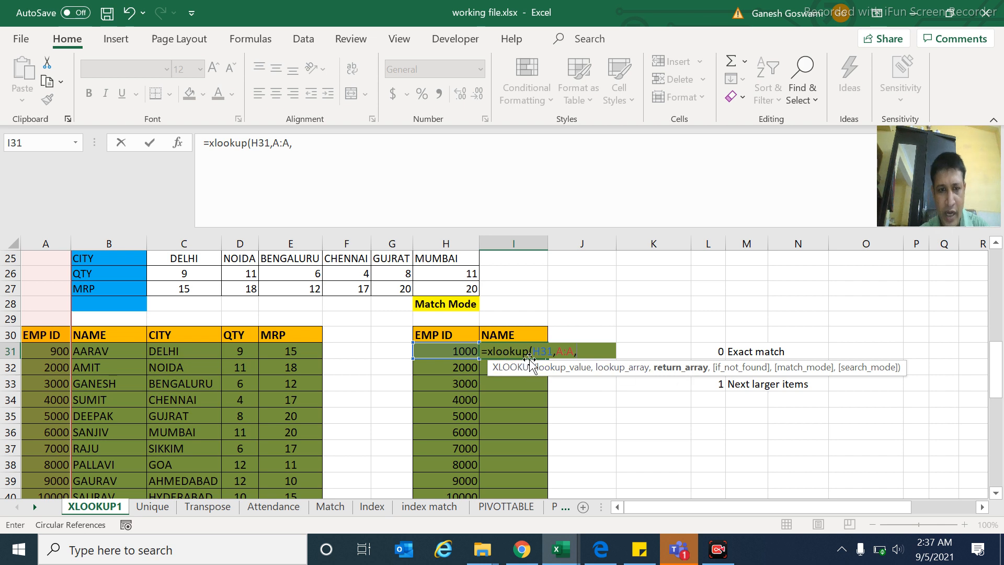
{"action": "left_click", "coordinate": [111, 239]}
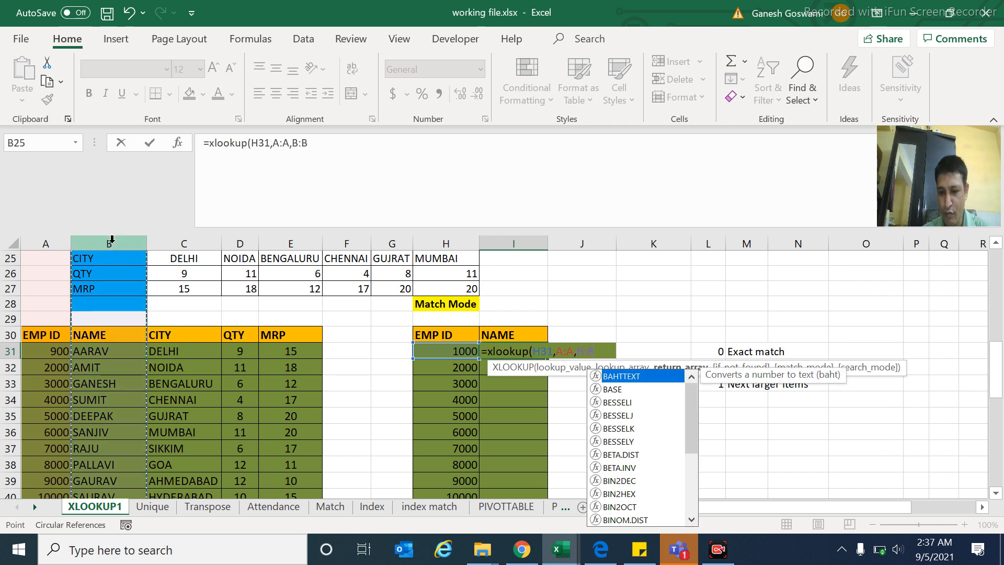
- Leave the if_not_found argument empty, set match mode to -1 and complete the formula in I31
{"action": "type", "text": ","}
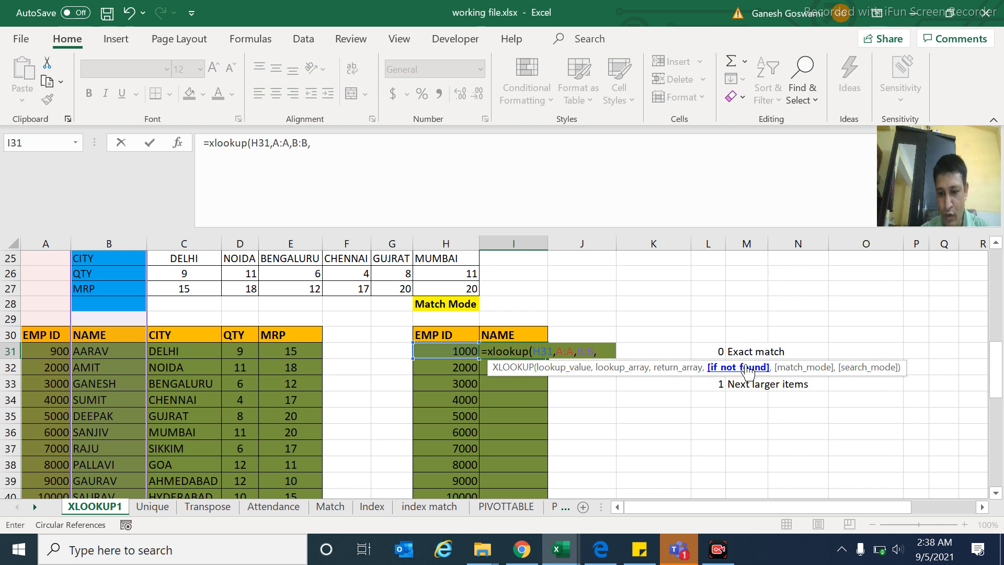
{"action": "type", "text": ","}
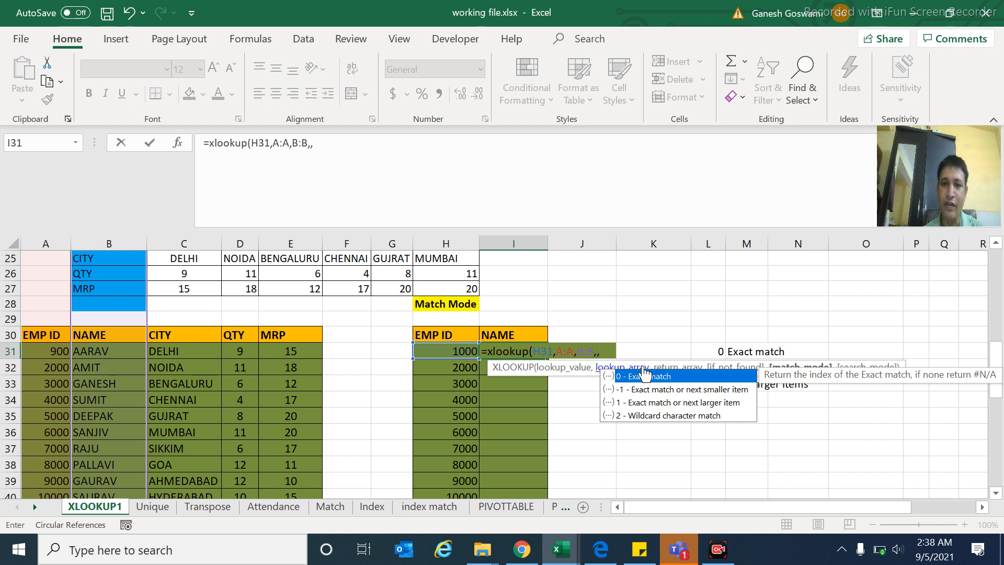
{"action": "left_click", "coordinate": [604, 357]}
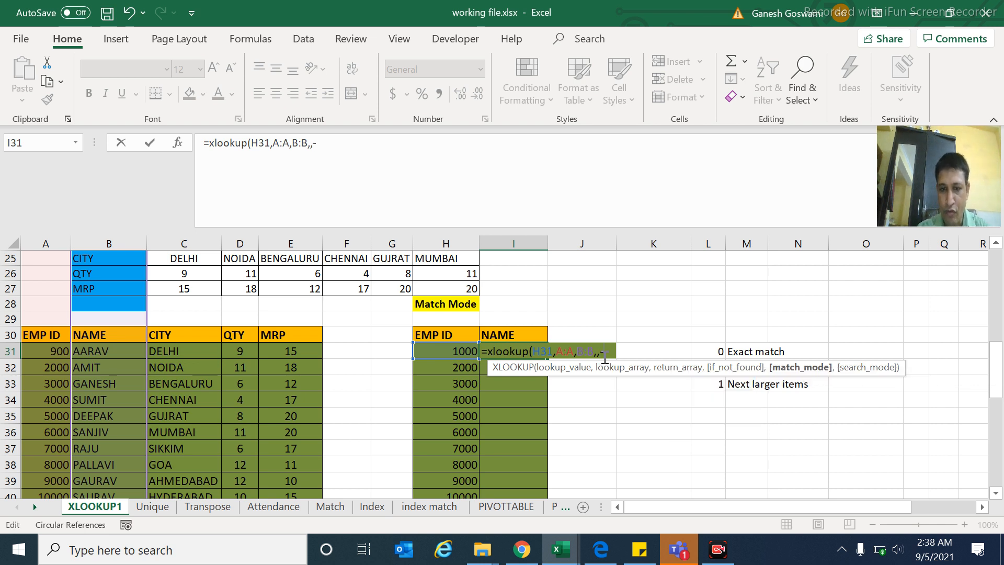
{"action": "left_click", "coordinate": [604, 357]}
{"action": "type", "text": "1"}
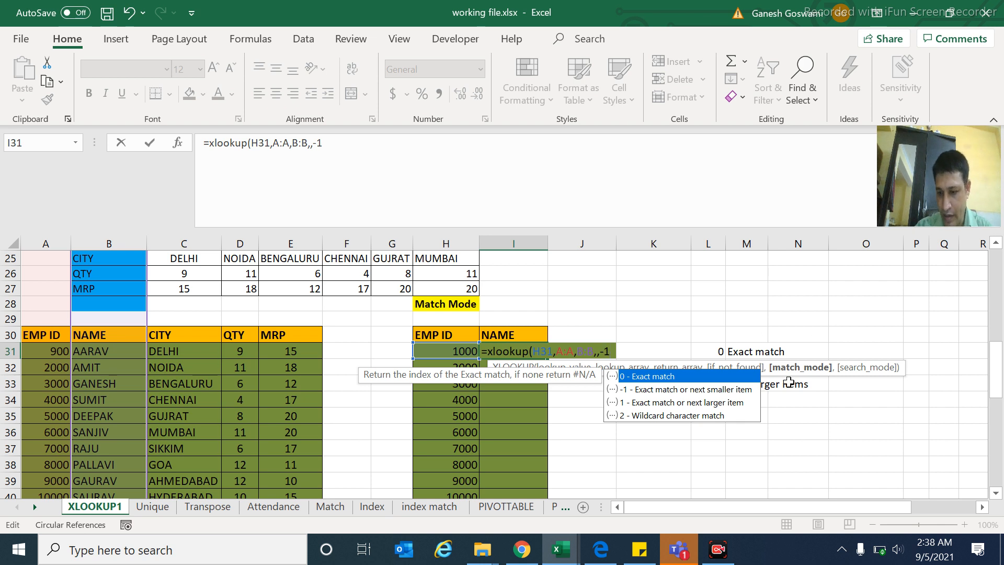
{"action": "type", "text": ")"}
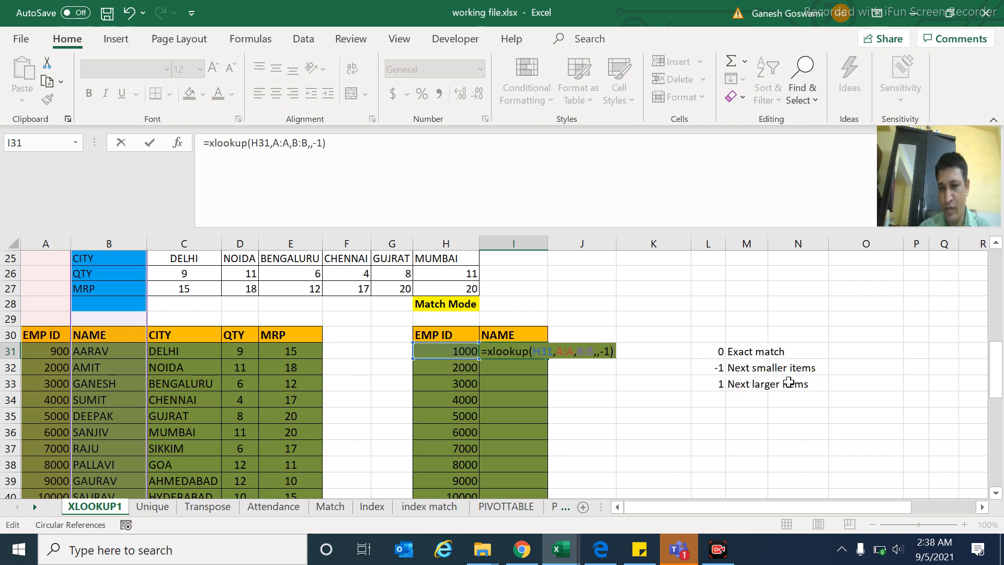
{"action": "key", "text": "ctrl+Return"}
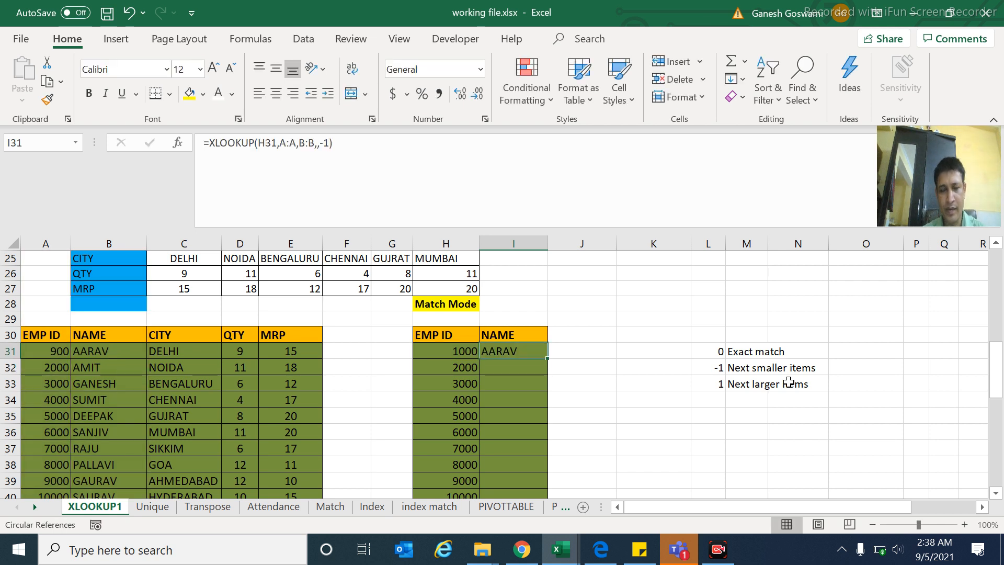
- Compare the XLOOKUP result in I31 with its lookup ID in H31 and the source EMP ID in A31
{"action": "key", "text": "Left"}
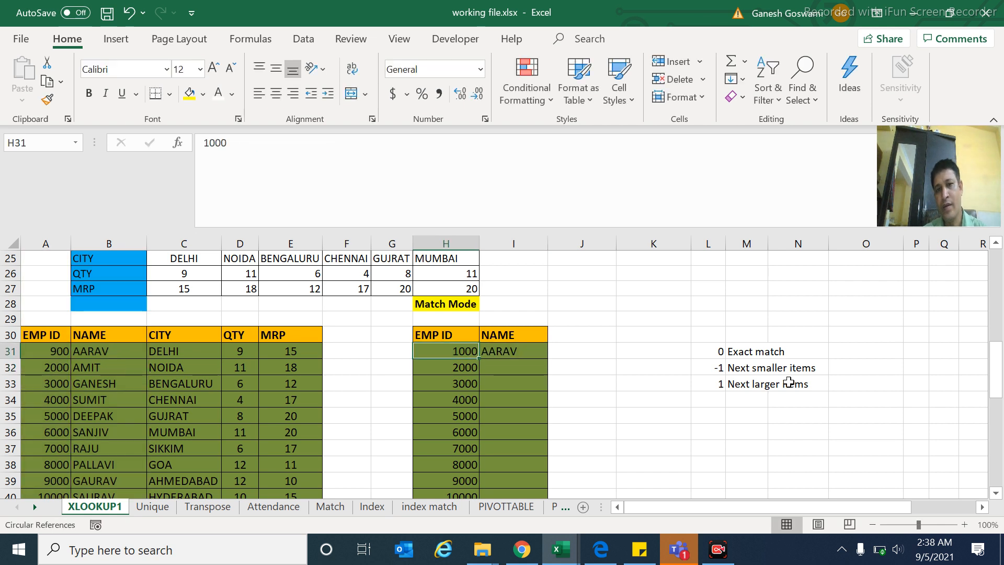
{"action": "key", "text": "Right"}
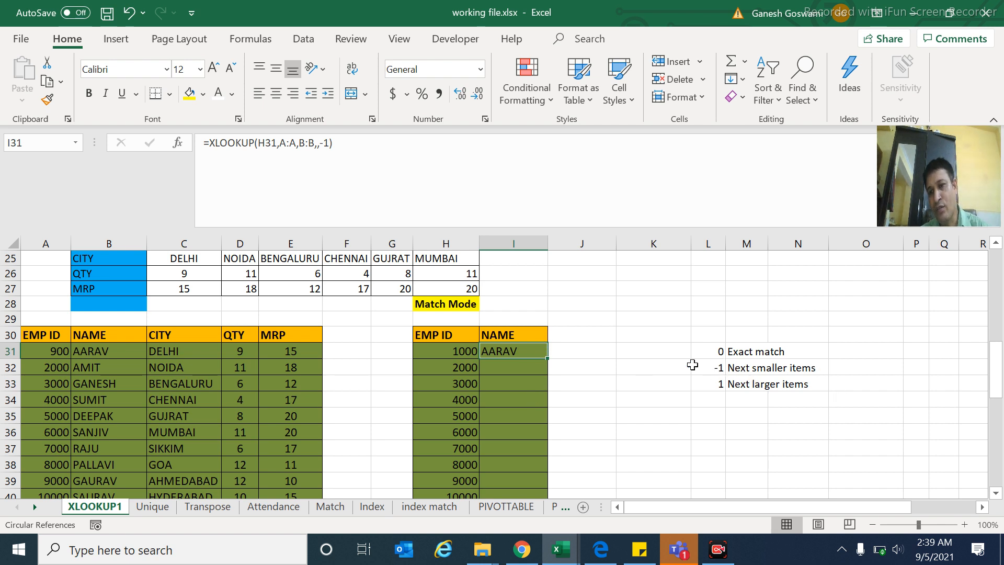
{"action": "left_click", "coordinate": [450, 355]}
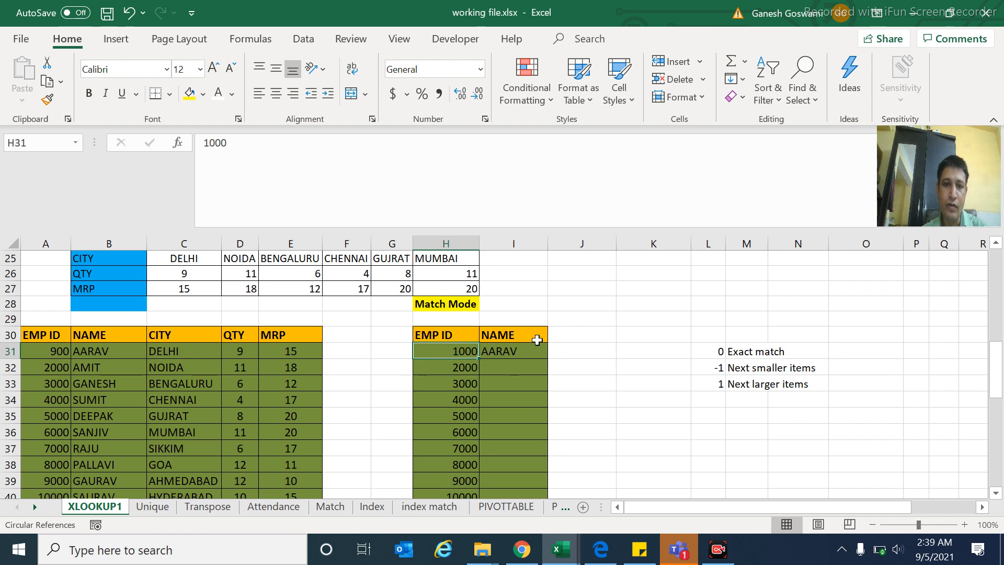
{"action": "left_click", "coordinate": [38, 355]}
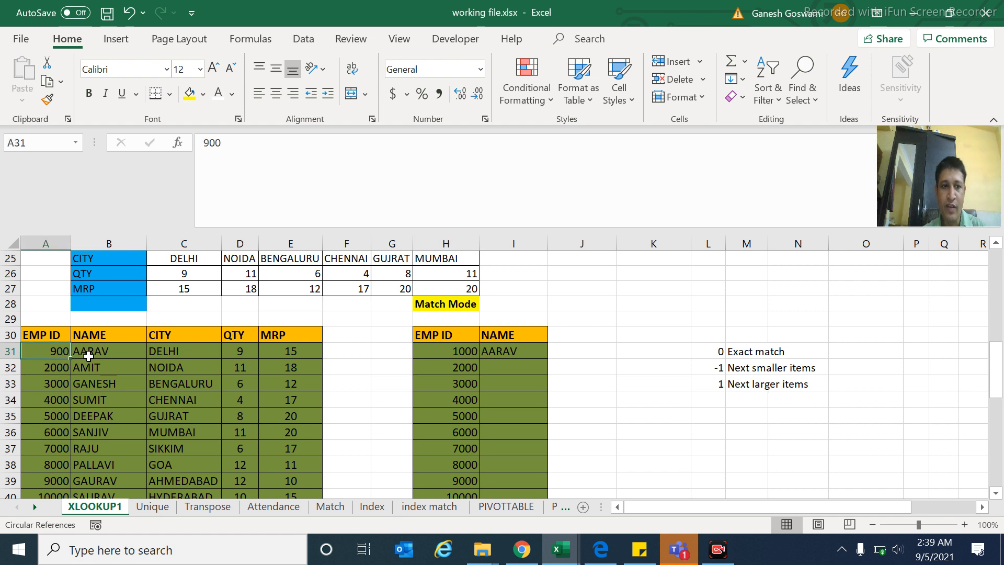
{"action": "left_click", "coordinate": [502, 354]}
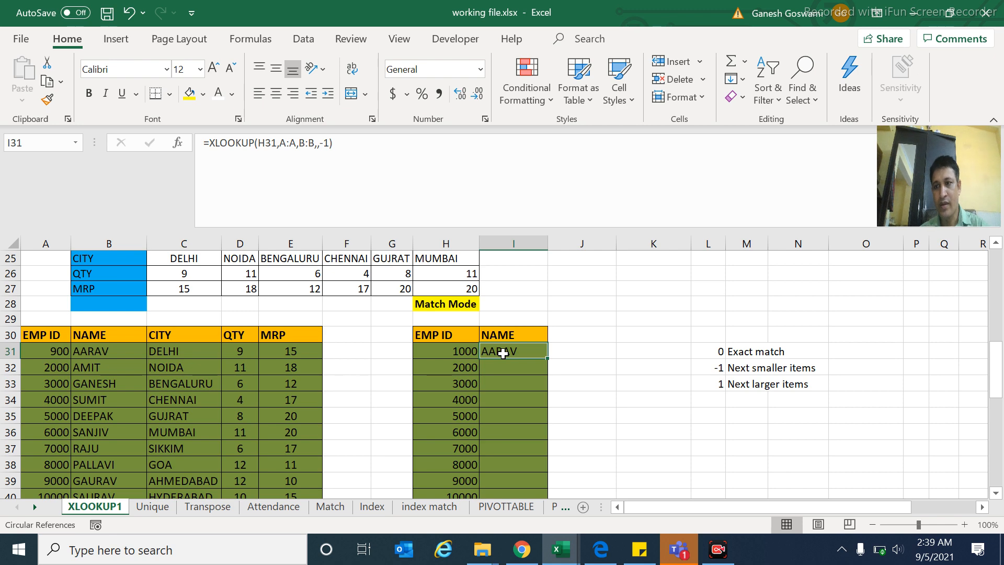
- Go to the Search Mode section below and examine its source and lookup tables from row 49, ending at I50
{"action": "key", "text": "Up"}
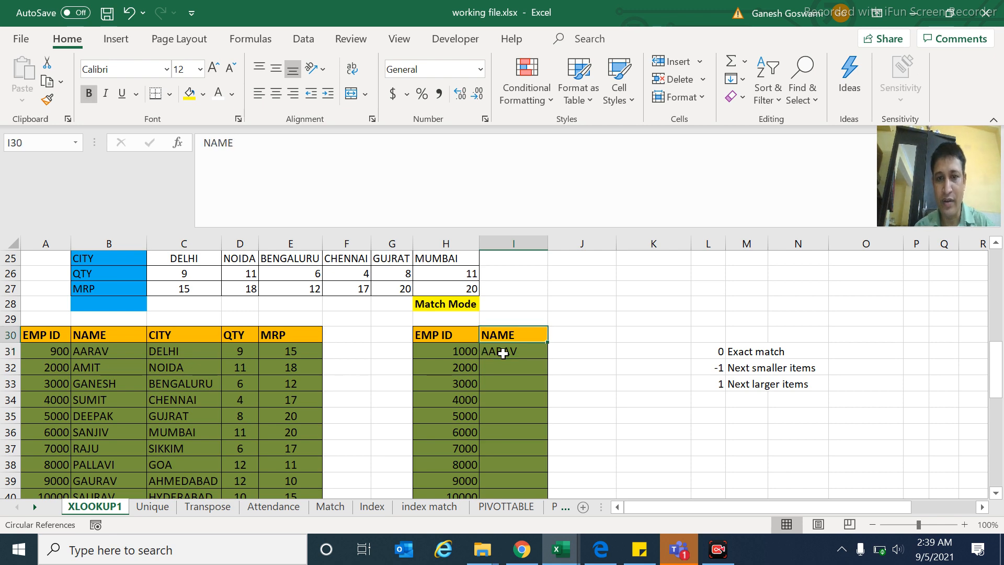
{"action": "key", "text": "Down"}
{"action": "key", "text": "Down"}
{"action": "key", "text": "Down"}
{"action": "key", "text": "Down"}
{"action": "key", "text": "Down"}
{"action": "key", "text": "Down"}
{"action": "key", "text": "Down"}
{"action": "key", "text": "Down"}
{"action": "key", "text": "Down"}
{"action": "key", "text": "Down"}
{"action": "key", "text": "Down"}
{"action": "key", "text": "Down"}
{"action": "key", "text": "Down"}
{"action": "key", "text": "Down"}
{"action": "key", "text": "Down"}
{"action": "key", "text": "Down"}
{"action": "key", "text": "Down"}
{"action": "key", "text": "Down"}
{"action": "key", "text": "Down"}
{"action": "key", "text": "Down"}
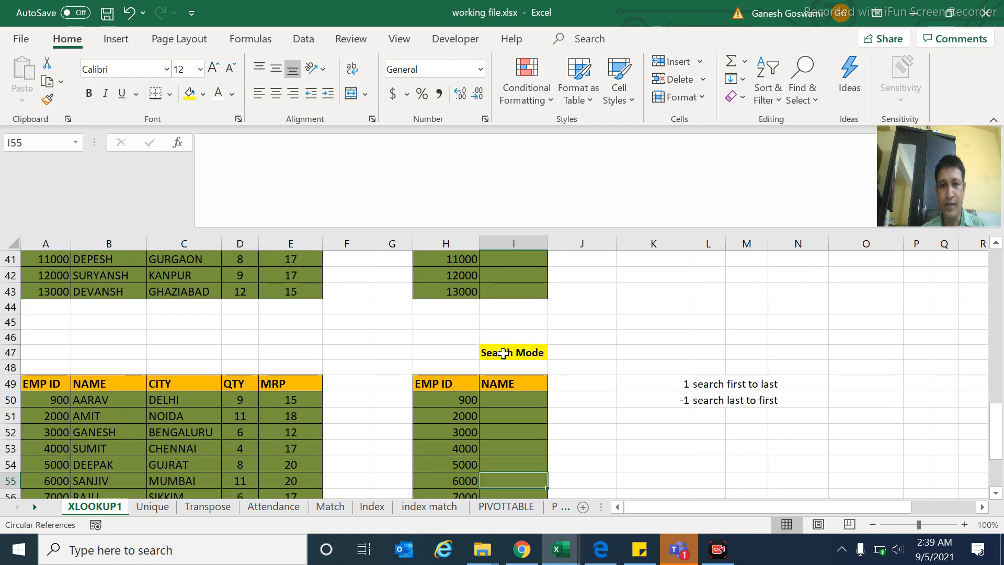
{"action": "scroll", "coordinate": [502, 353], "scroll_direction": "down", "scroll_amount": 2}
{"action": "key", "text": "Down"}
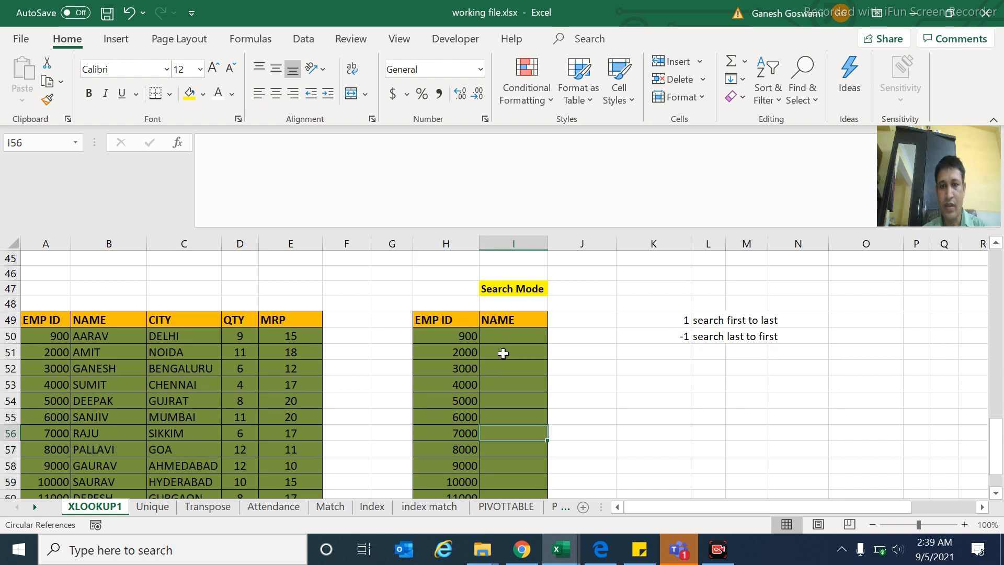
{"action": "key", "text": "Up"}
{"action": "key", "text": "Up"}
{"action": "key", "text": "Up"}
{"action": "key", "text": "Up"}
{"action": "key", "text": "Up"}
{"action": "key", "text": "Up"}
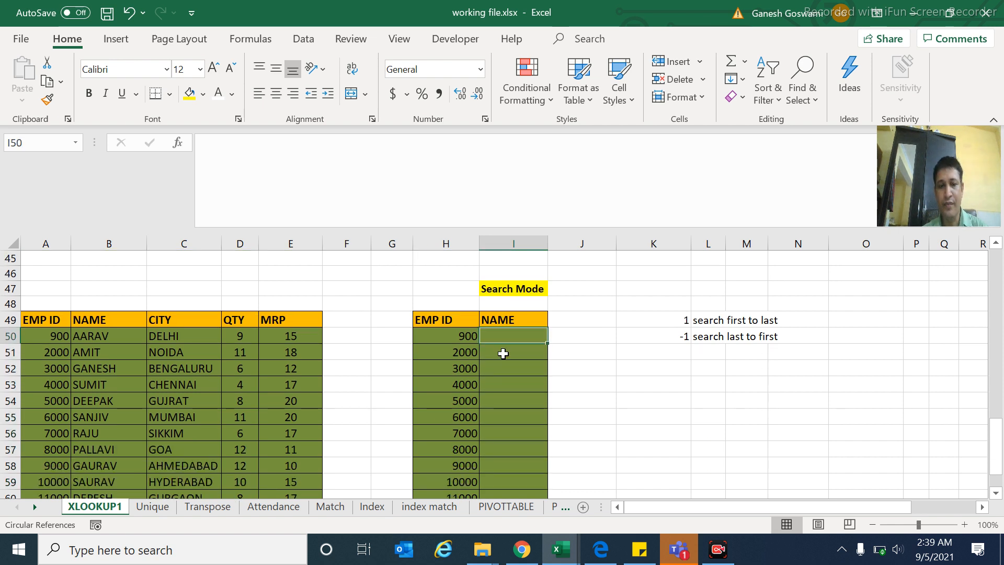
{"action": "key", "text": "Down"}
{"action": "key", "text": "Up"}
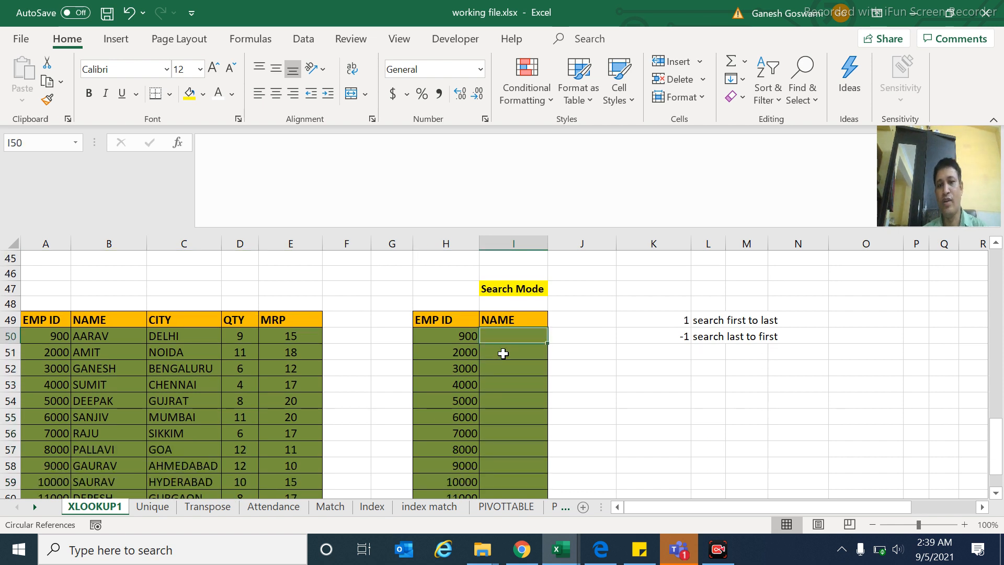
- Start an XLOOKUP formula in I50 with H50 as lookup value, column A as lookup array and column B as return array
{"action": "type", "text": "="}
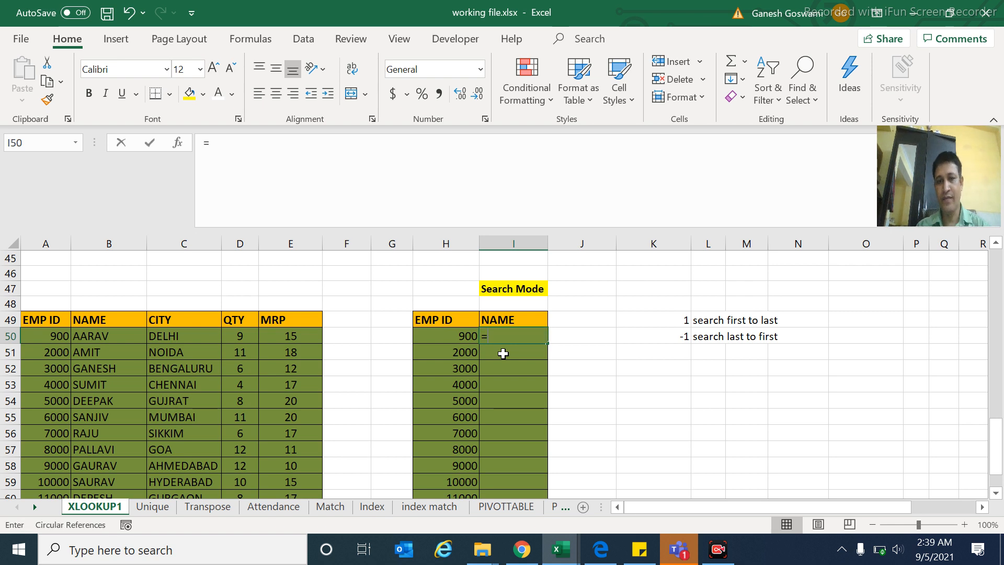
{"action": "type", "text": "xlook"}
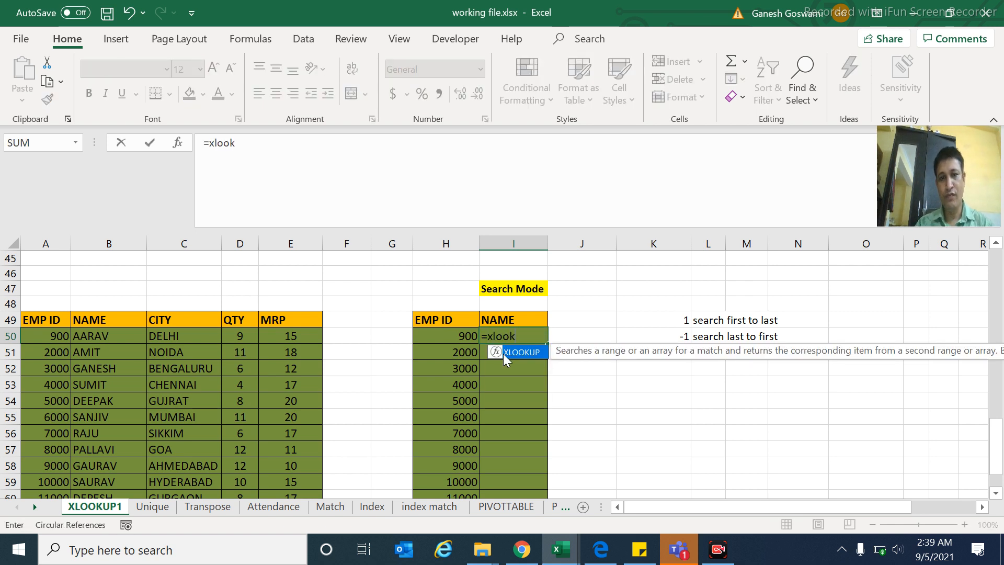
{"action": "type", "text": "up("}
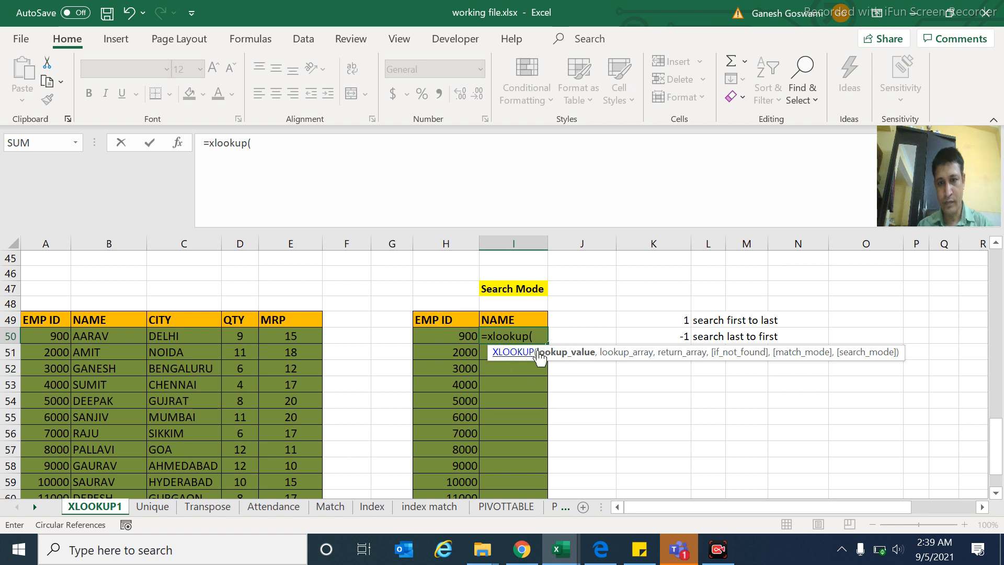
{"action": "left_click", "coordinate": [445, 336]}
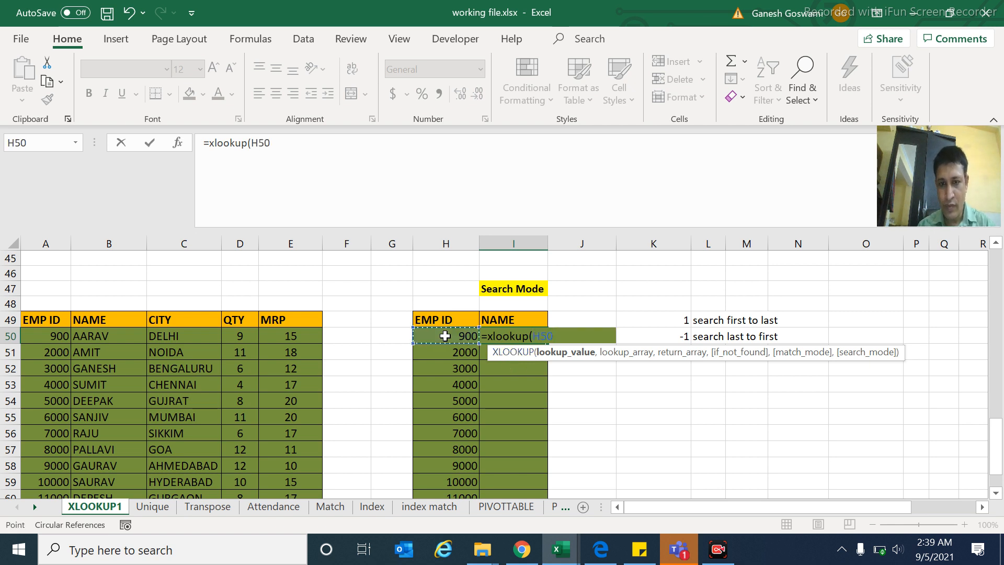
{"action": "type", "text": ","}
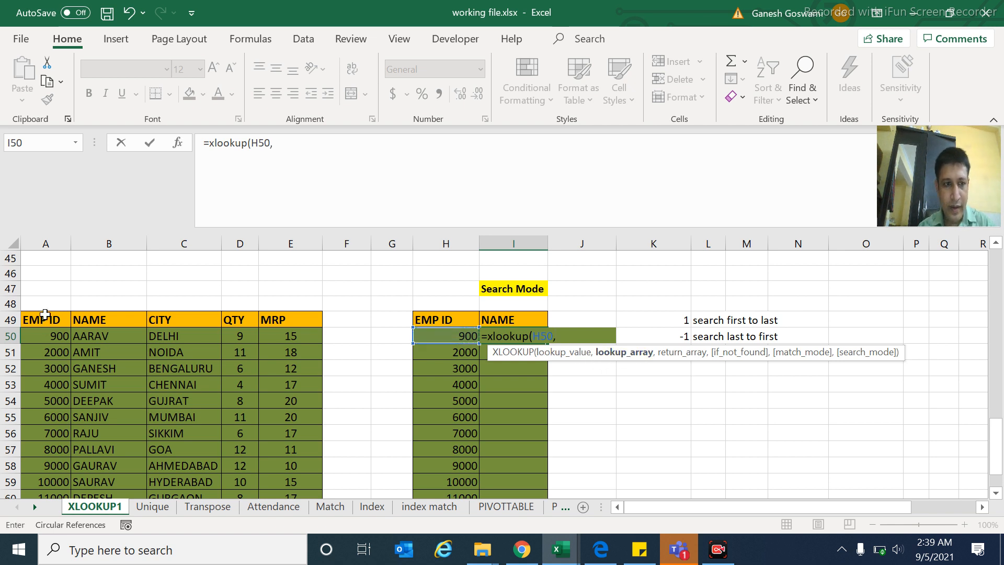
{"action": "left_click", "coordinate": [50, 237]}
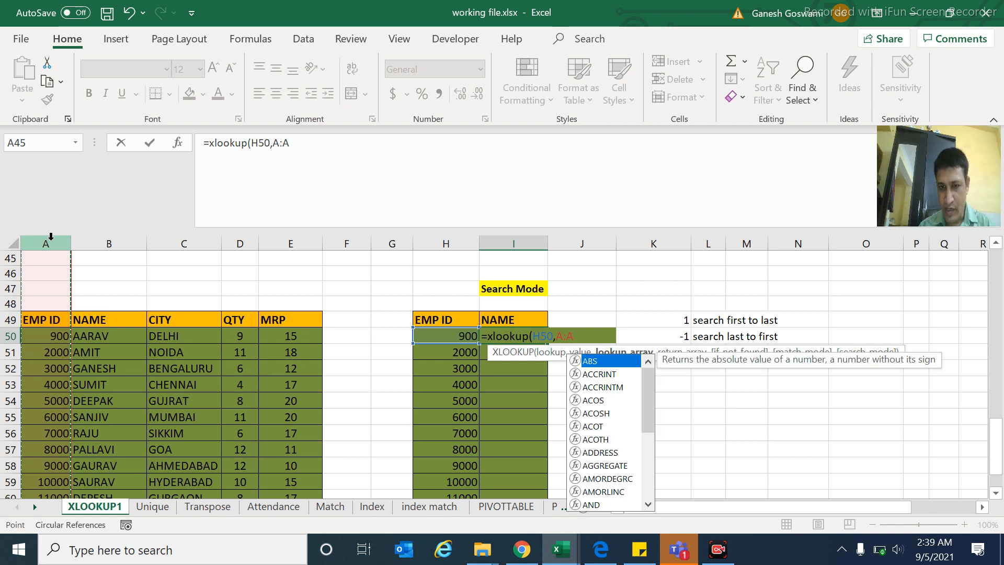
{"action": "type", "text": ","}
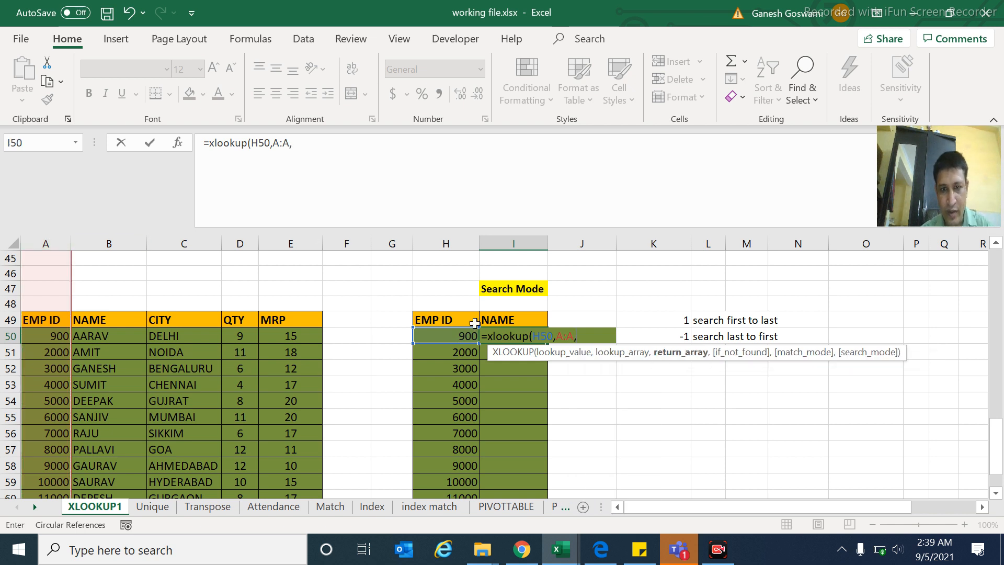
{"action": "left_click", "coordinate": [112, 242]}
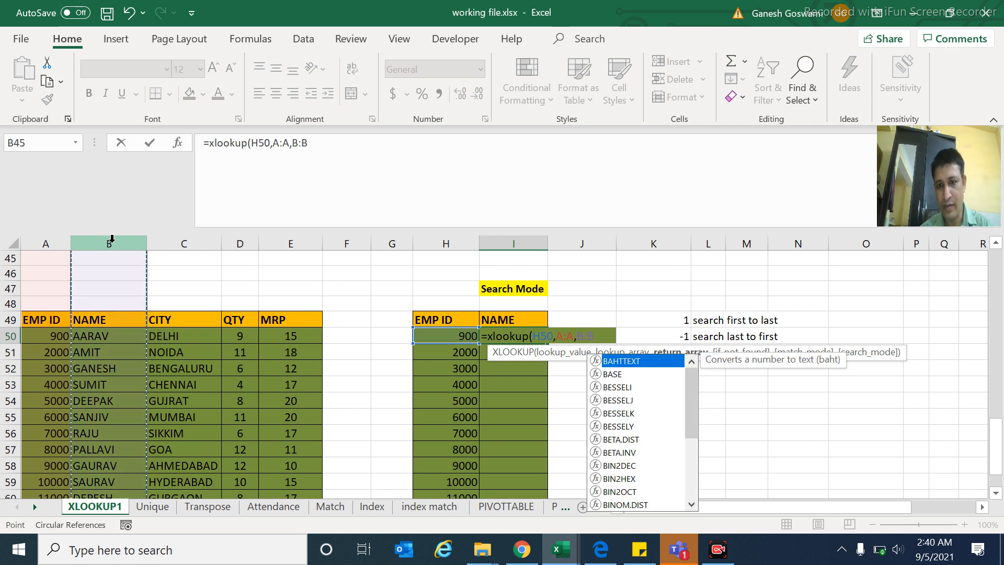
- Leave if_not_found and match mode empty, set search mode to -1 and complete the XLOOKUP formula in I50
{"action": "type", "text": ","}
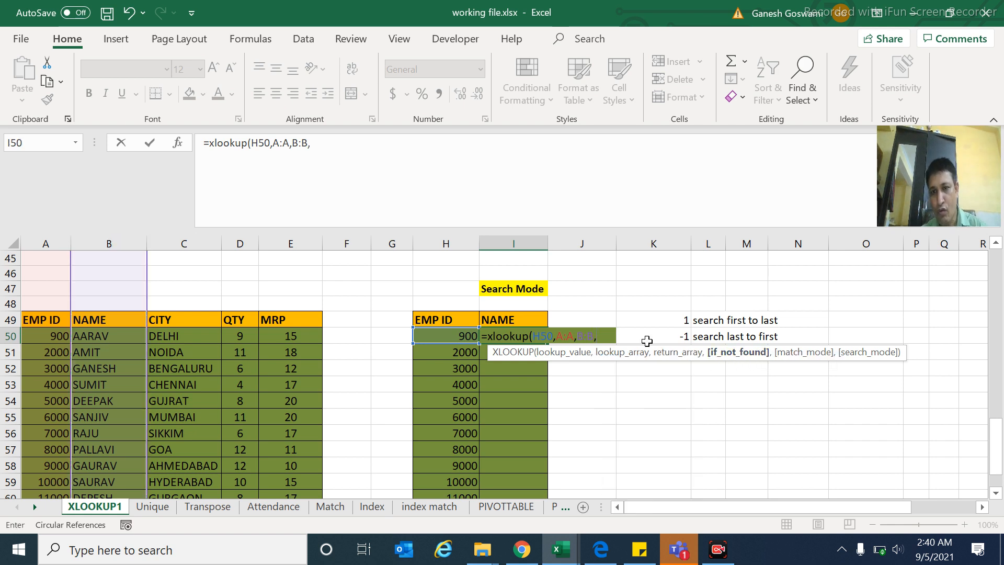
{"action": "type", "text": ","}
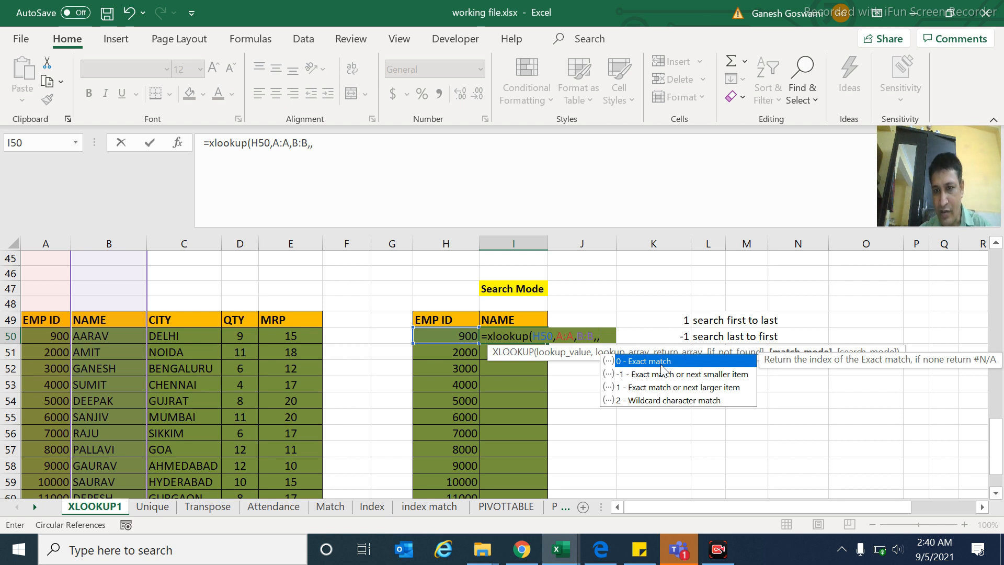
{"action": "type", "text": ","}
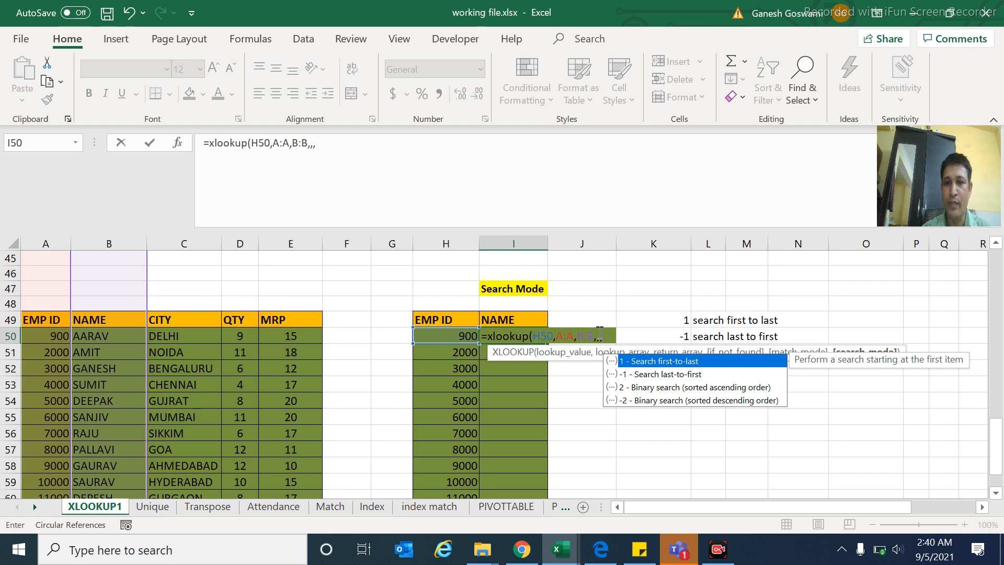
{"action": "type", "text": "-"}
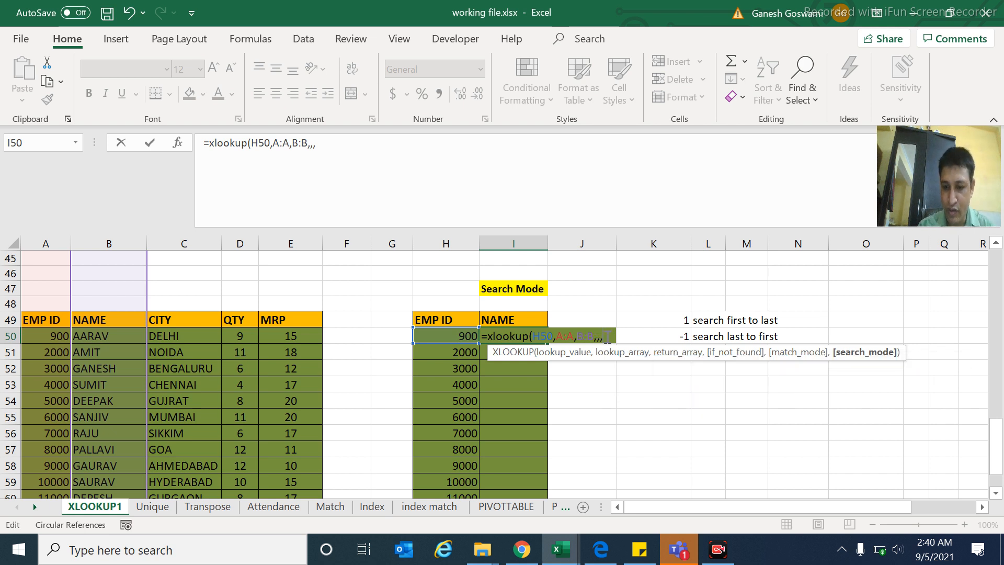
{"action": "type", "text": "1"}
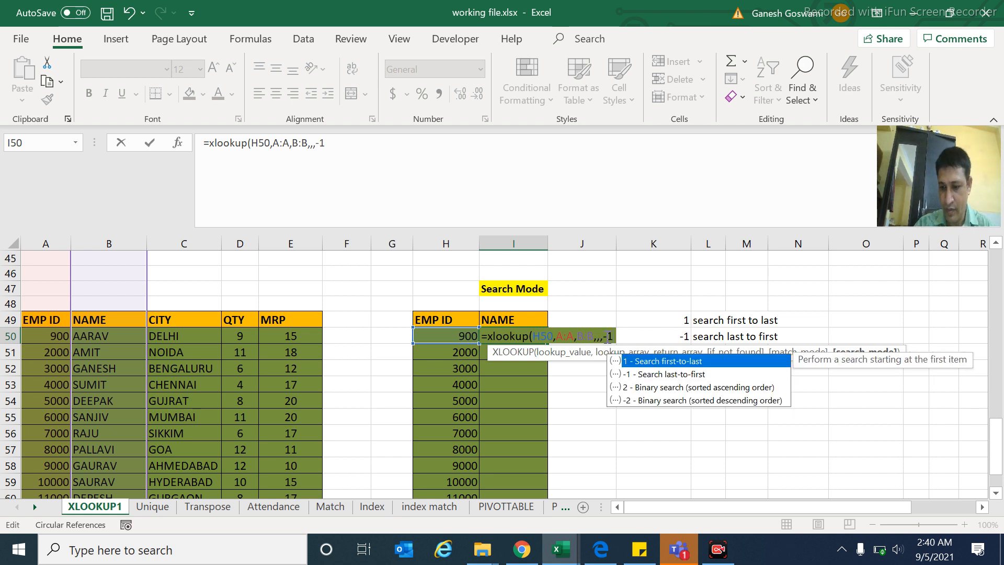
{"action": "type", "text": ")"}
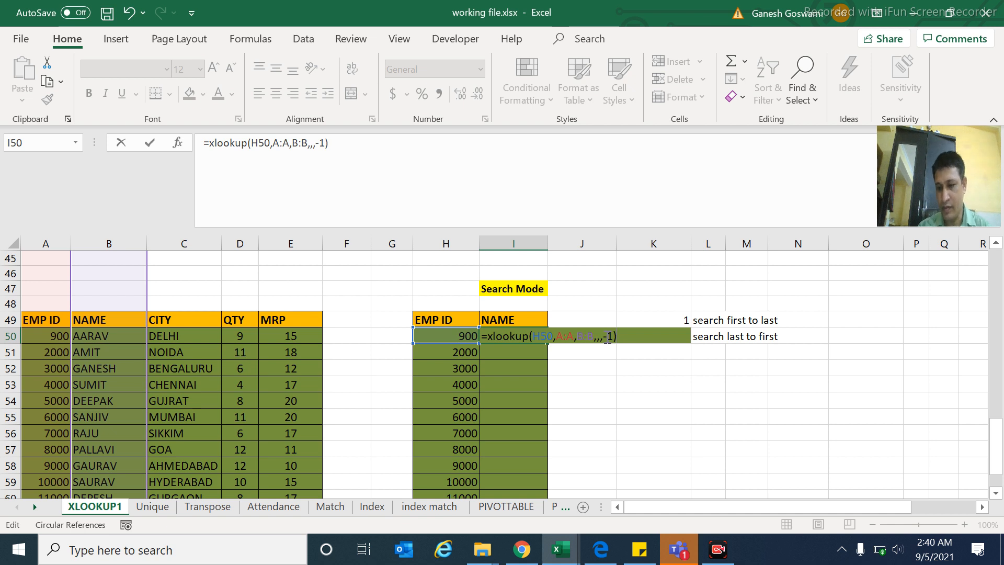
{"action": "key", "text": "Return"}
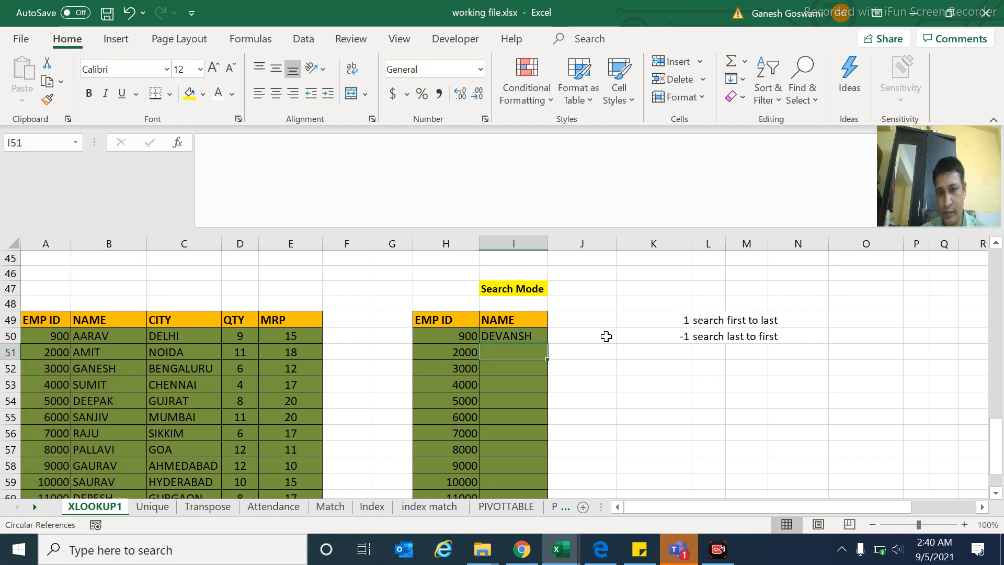
- Compare the XLOOKUP result in I50 with its lookup ID in H50 and the first source record in row 50
{"action": "key", "text": "Up"}
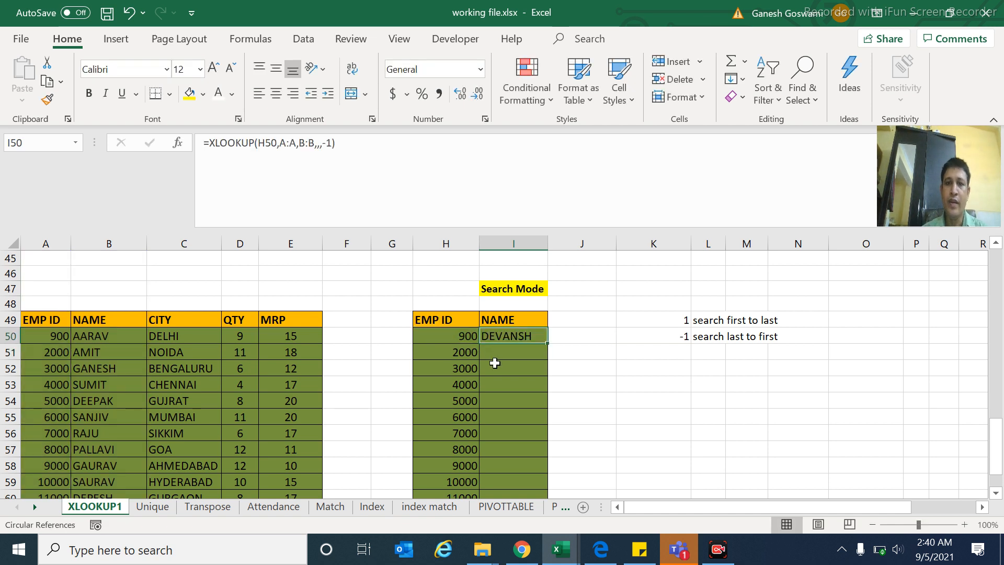
{"action": "left_click", "coordinate": [458, 336]}
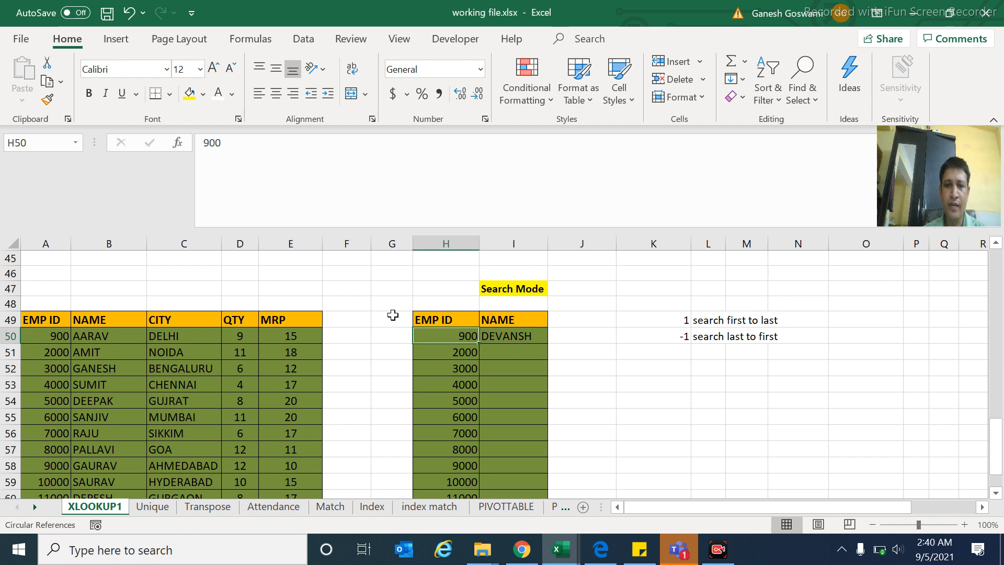
{"action": "left_click", "coordinate": [50, 334]}
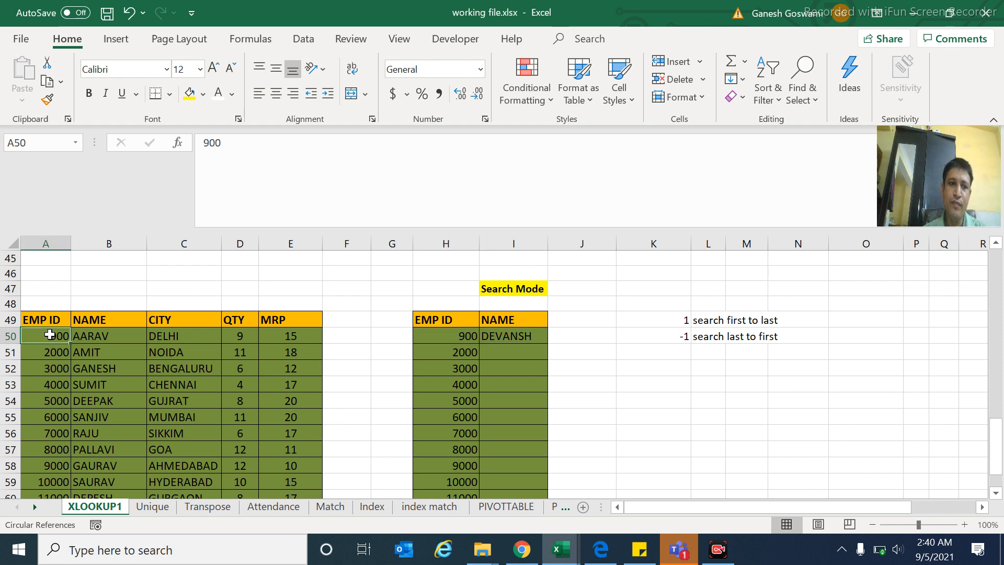
{"action": "key", "text": "Right"}
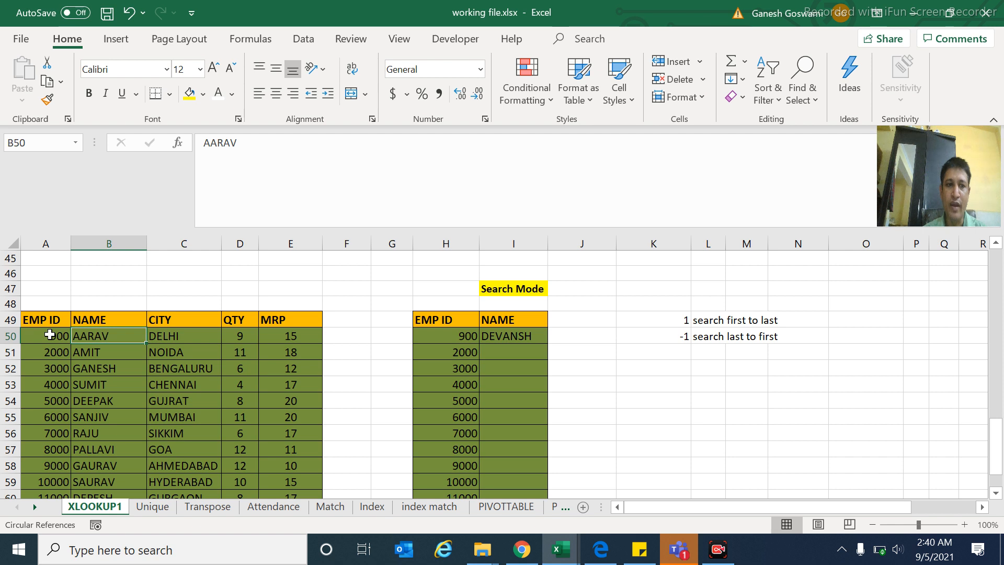
{"action": "key", "text": "Left"}
{"action": "key", "text": "Right"}
{"action": "key", "text": "Right"}
{"action": "key", "text": "Right"}
{"action": "key", "text": "Right"}
{"action": "key", "text": "Right"}
{"action": "key", "text": "Right"}
{"action": "key", "text": "Right"}
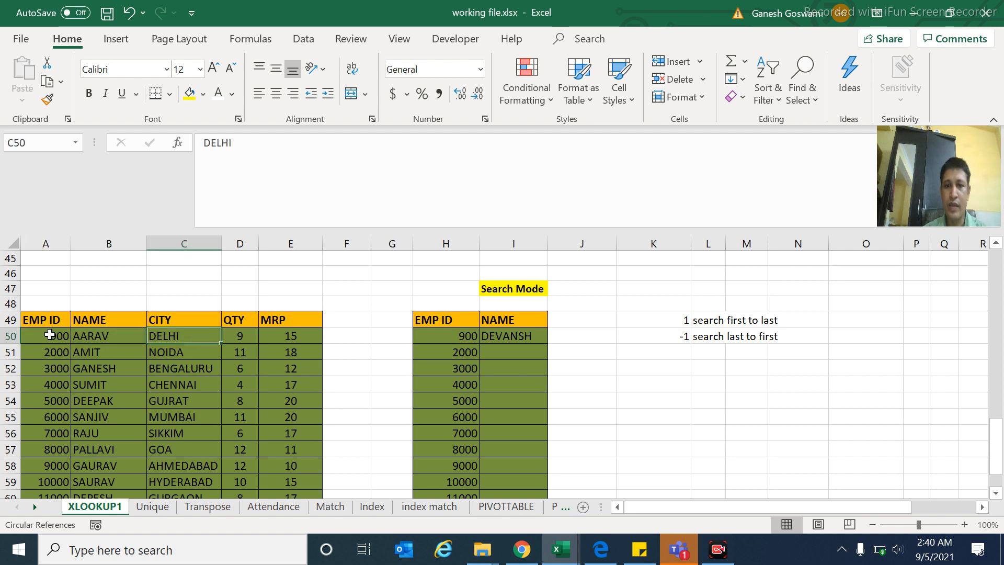
{"action": "key", "text": "Right"}
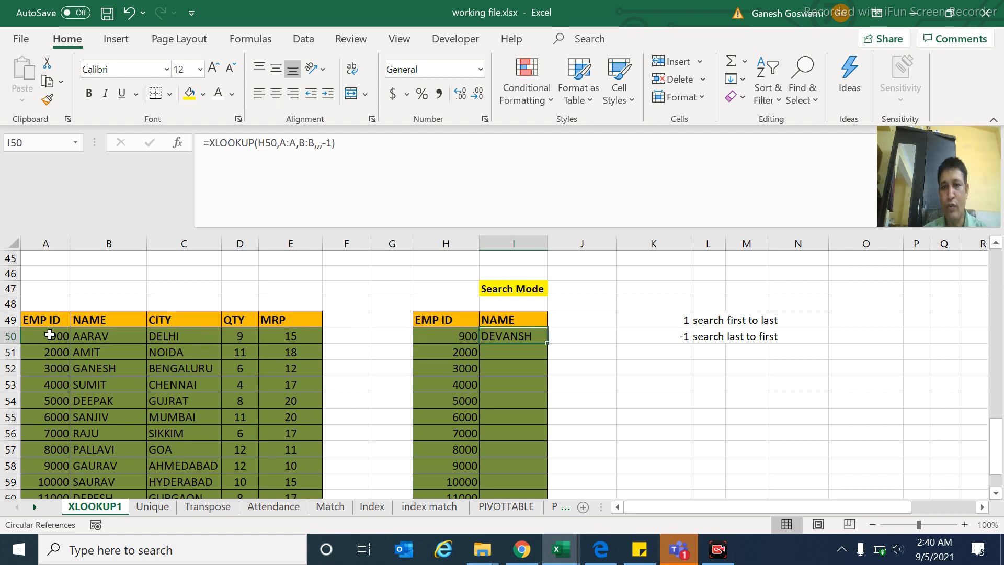
{"action": "key", "text": "Left"}
{"action": "key", "text": "Right"}
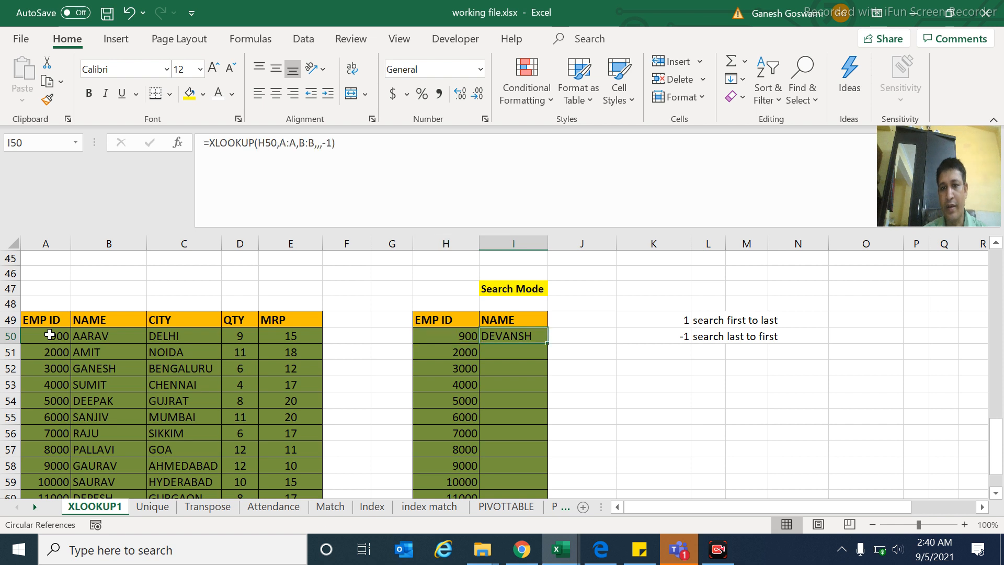
{"action": "key", "text": "Left"}
{"action": "key", "text": "Right"}
{"action": "key", "text": "Left"}
{"action": "key", "text": "Home"}
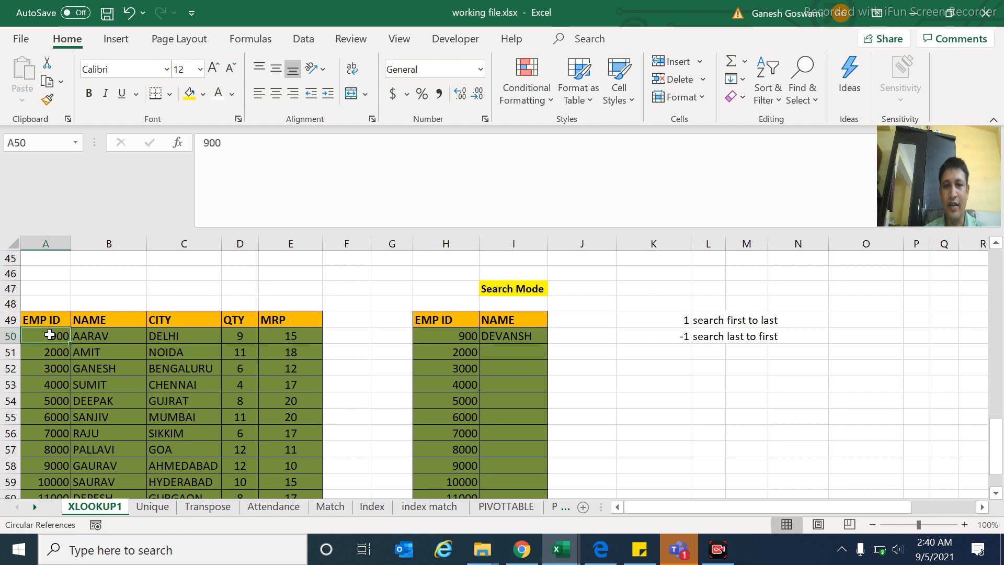
{"action": "key", "text": "Right"}
{"action": "key", "text": "Right"}
{"action": "key", "text": "Right"}
{"action": "key", "text": "Right"}
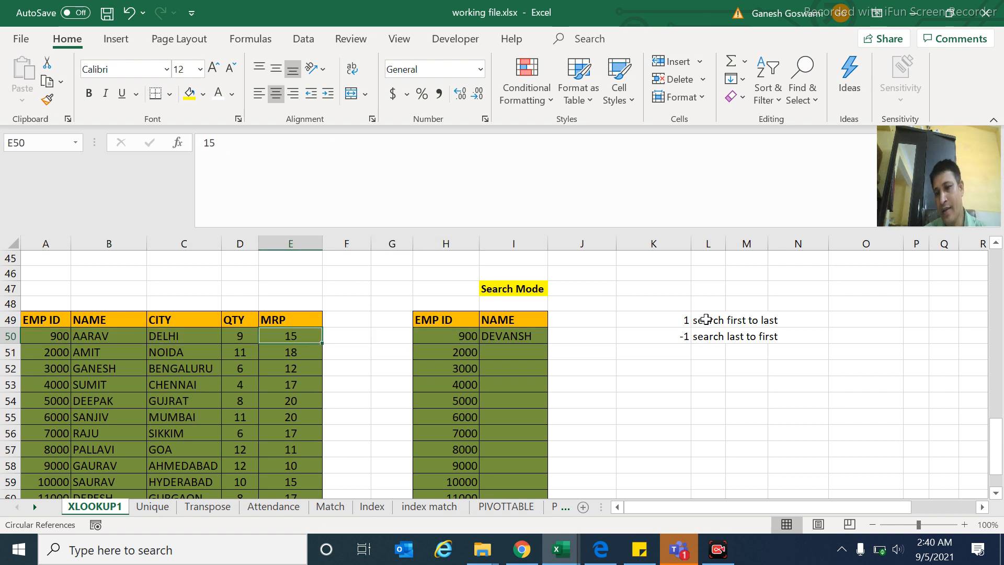
- Check the -1 search mode note in K50 against the EMP ID and name in the last source record, row 62
{"action": "left_click", "coordinate": [684, 337]}
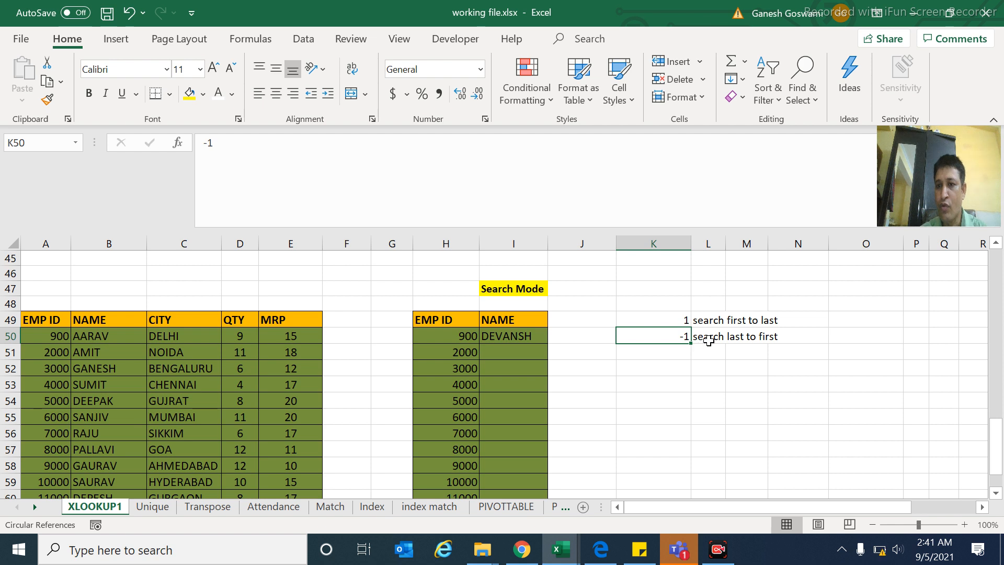
{"action": "left_click", "coordinate": [61, 335]}
{"action": "key", "text": "ctrl+Down"}
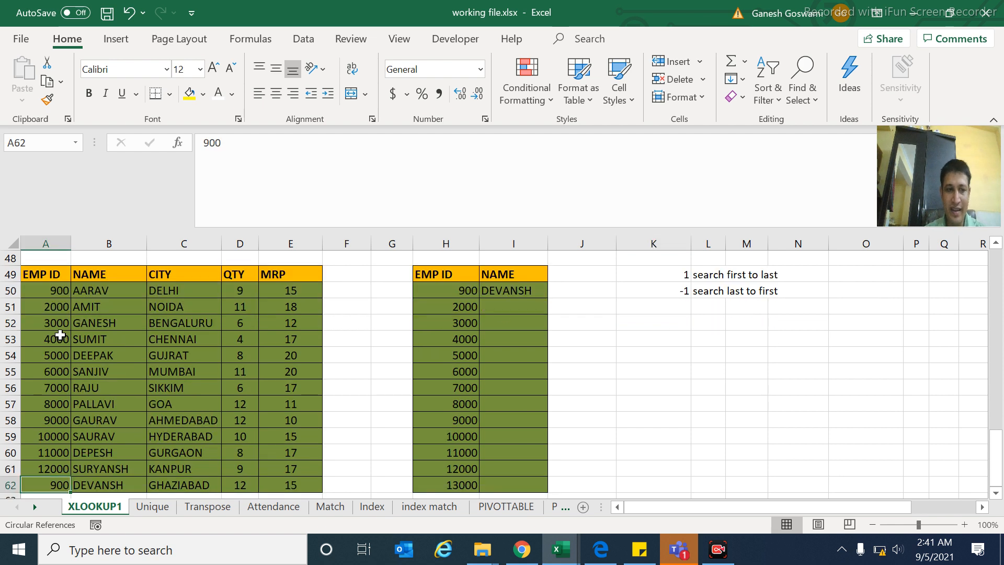
{"action": "key", "text": "Up"}
{"action": "key", "text": "Down"}
{"action": "key", "text": "Down"}
{"action": "key", "text": "Up"}
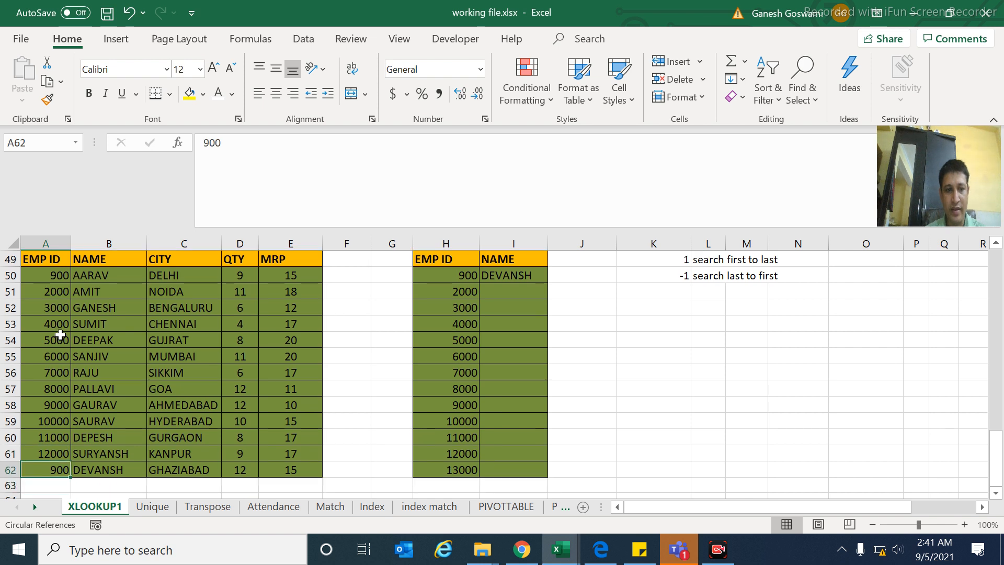
{"action": "key", "text": "Right"}
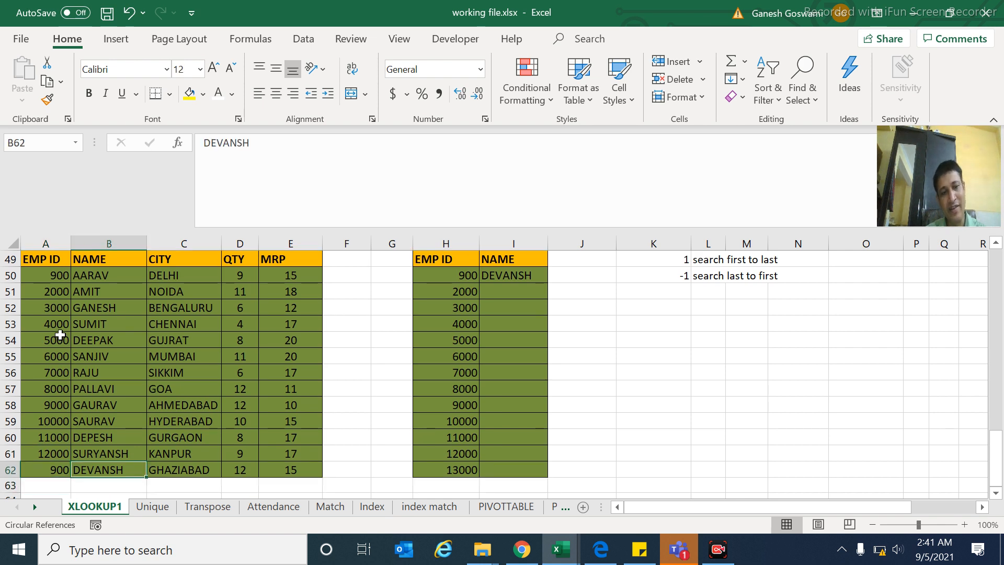
{"action": "key", "text": "Left"}
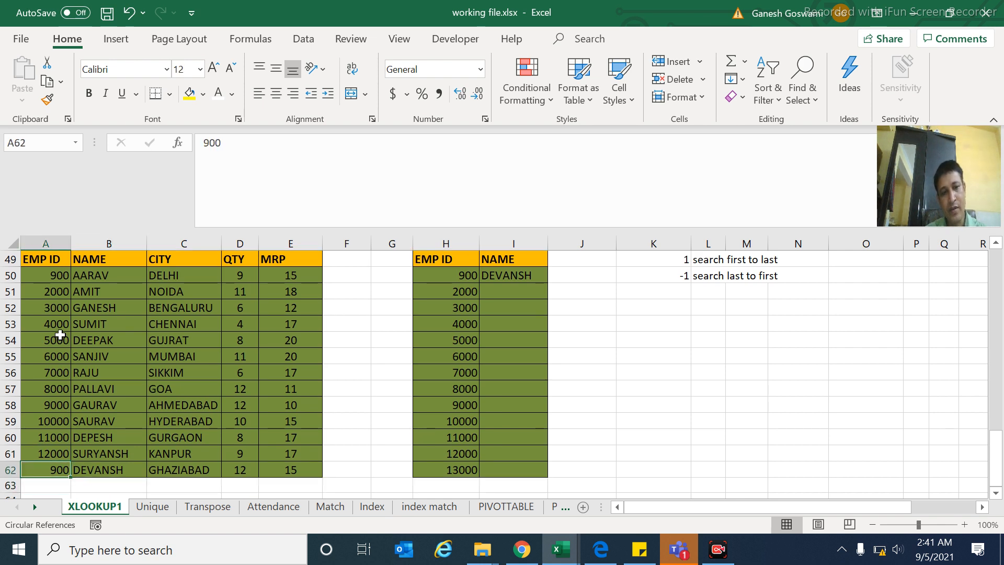
- Go back to the source table's header row and re-examine the search mode formula in I50
{"action": "key", "text": "ctrl+Up"}
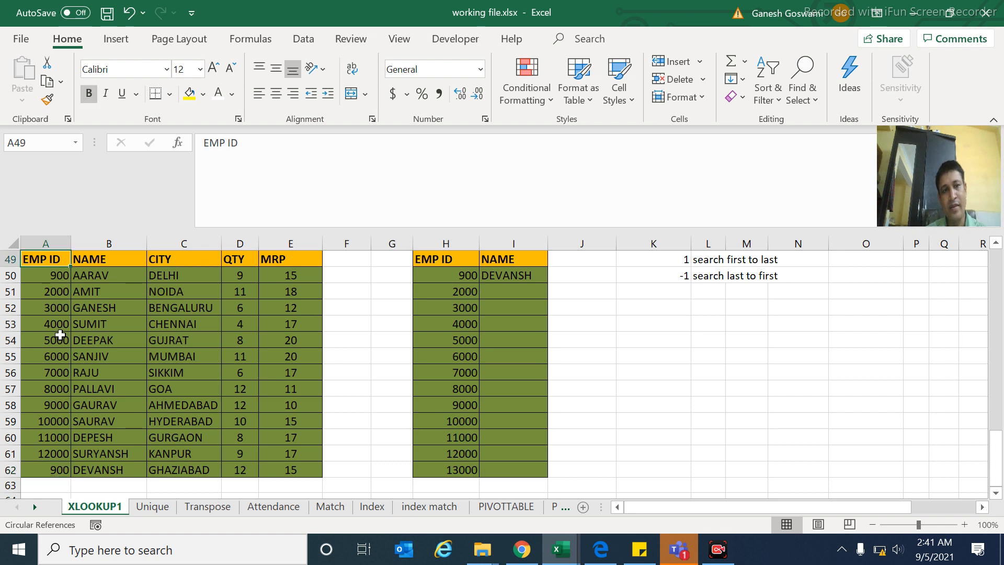
{"action": "key", "text": "Up"}
{"action": "key", "text": "Up"}
{"action": "key", "text": "Down"}
{"action": "key", "text": "Down"}
{"action": "key", "text": "Down"}
{"action": "key", "text": "Down"}
{"action": "key", "text": "Right"}
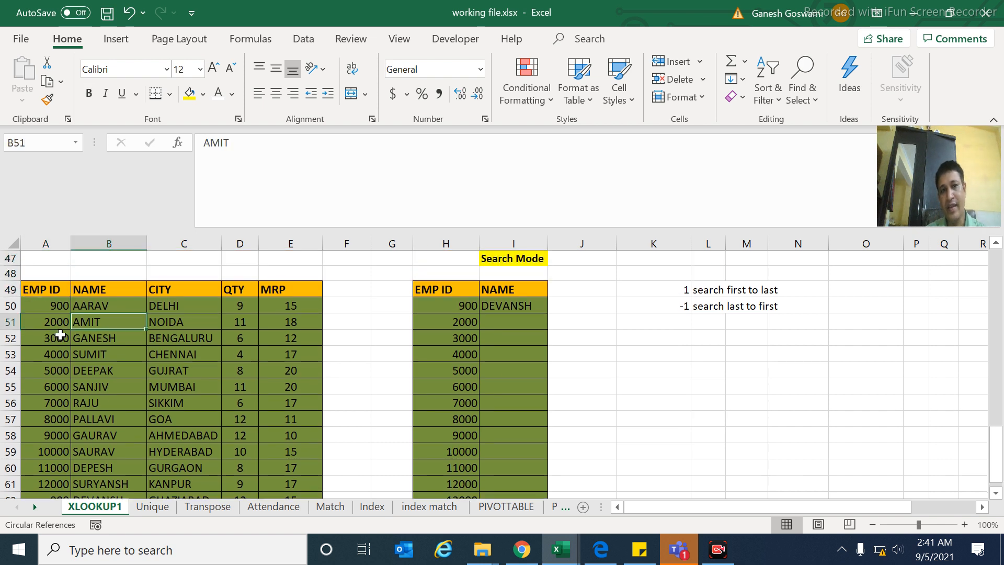
{"action": "key", "text": "Right"}
{"action": "key", "text": "Right"}
{"action": "key", "text": "Right"}
{"action": "key", "text": "Right"}
{"action": "key", "text": "Right"}
{"action": "key", "text": "Right"}
{"action": "key", "text": "Right"}
{"action": "key", "text": "Right"}
{"action": "key", "text": "Left"}
{"action": "key", "text": "Up"}
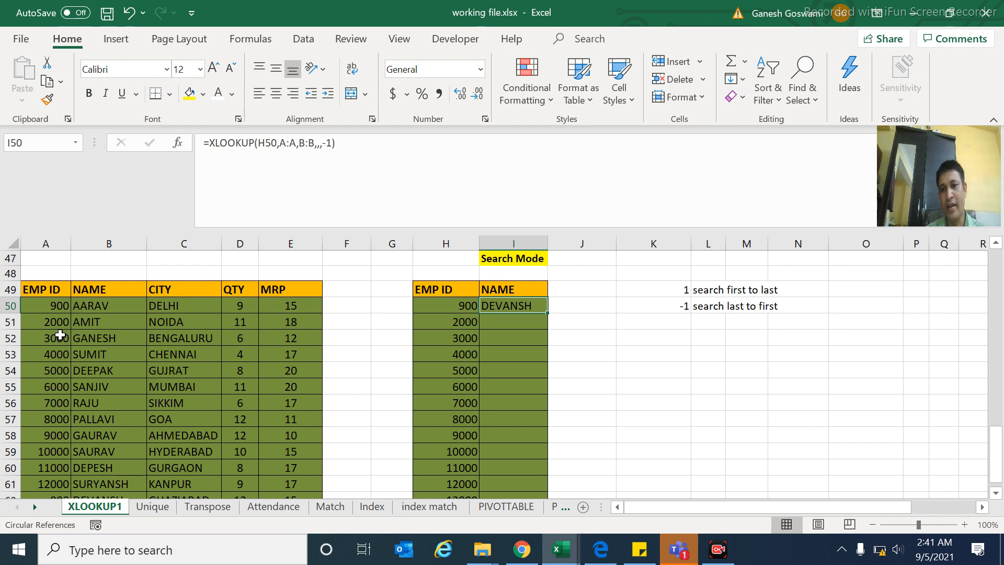
{"action": "key", "text": "Up"}
{"action": "key", "text": "Down"}
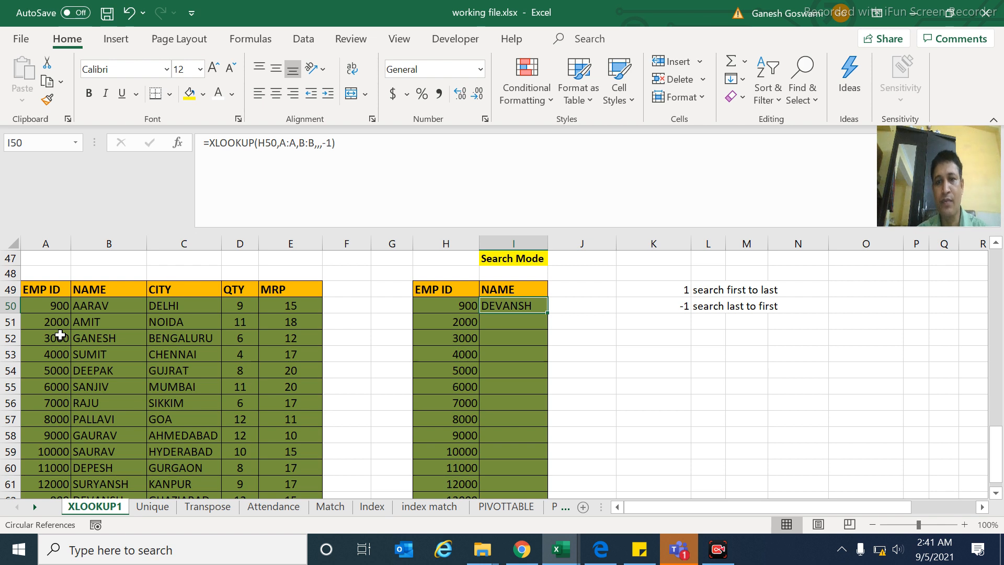
{"action": "key", "text": "Up"}
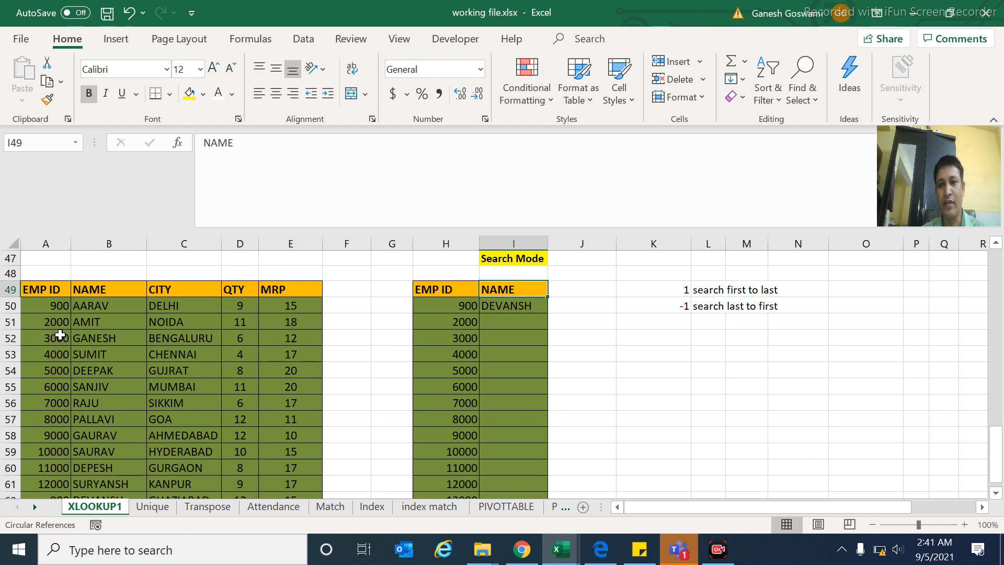
{"action": "key", "text": "Down"}
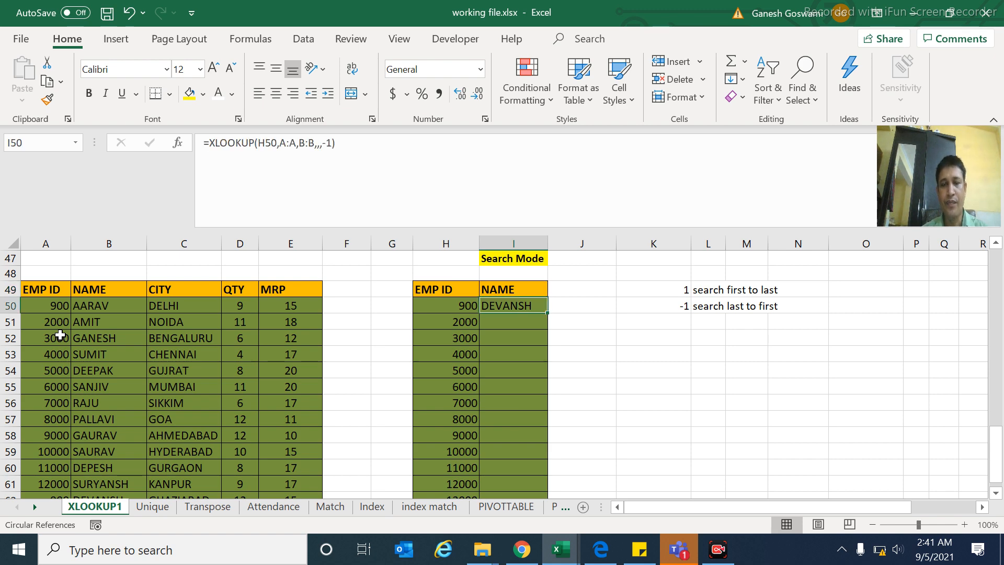
- Return to the top of the sheet and review the Right to Left formula in J3 and the Left to Right formulas from H3
{"action": "key", "text": "ctrl+Up"}
{"action": "key", "text": "ctrl+Up"}
{"action": "key", "text": "ctrl+Up"}
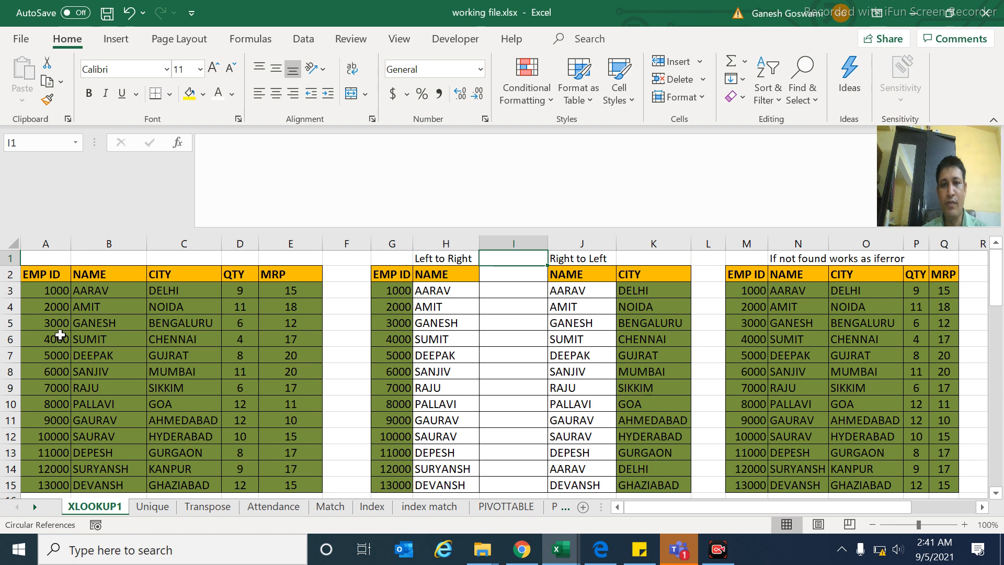
{"action": "key", "text": "Down"}
{"action": "key", "text": "Down"}
{"action": "key", "text": "Right"}
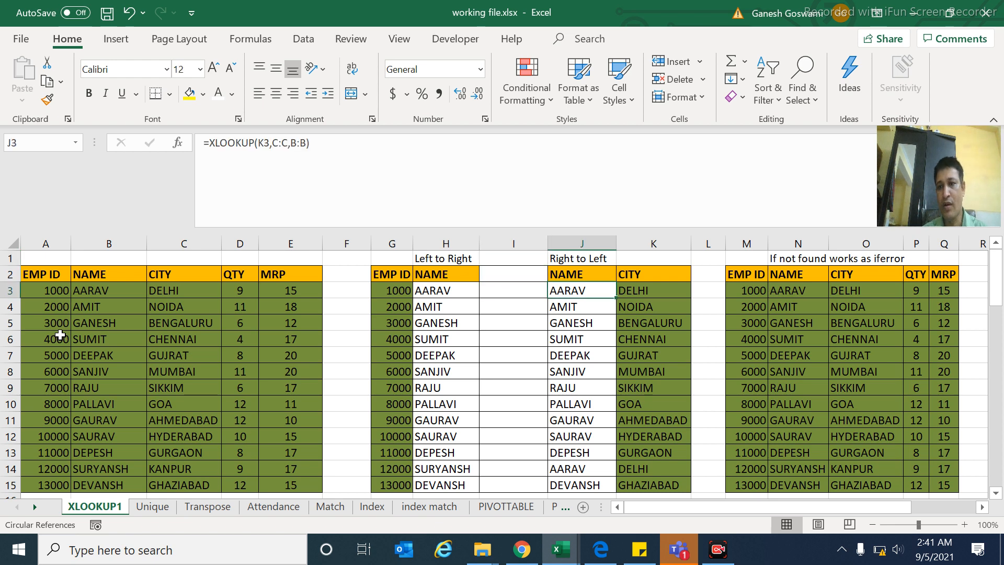
{"action": "key", "text": "Right"}
{"action": "key", "text": "Left"}
{"action": "key", "text": "Left"}
{"action": "key", "text": "Left"}
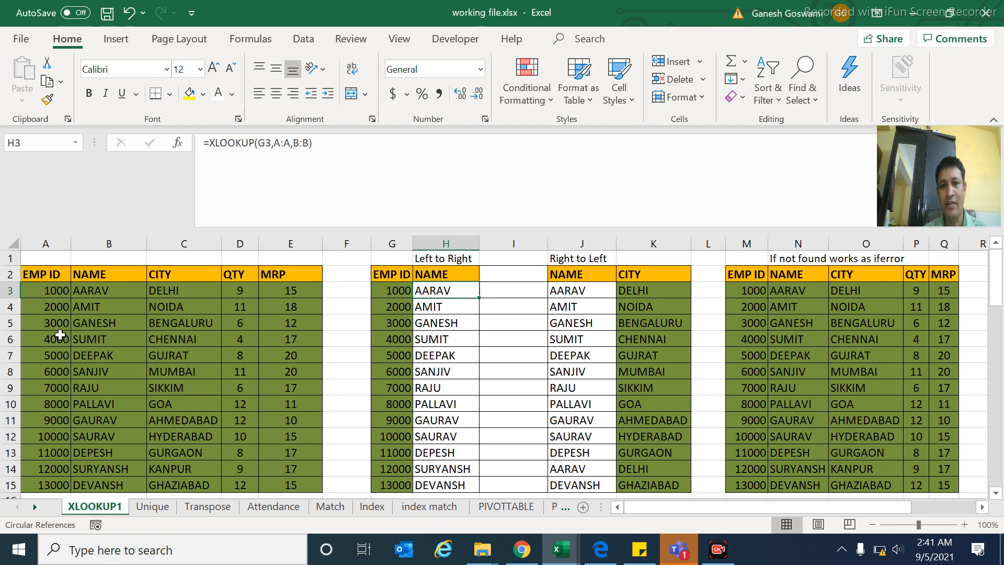
{"action": "key", "text": "shift+Down"}
{"action": "key", "text": "shift+Down"}
{"action": "key", "text": "shift+Down"}
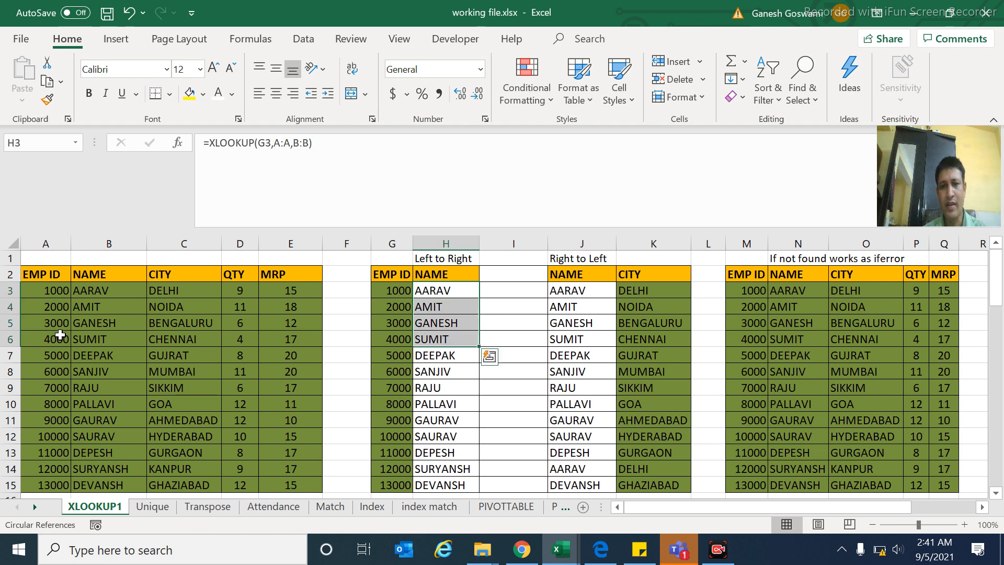
{"action": "key", "text": "Down"}
- Review the multi-column XLOOKUP results under "If not found works as iferror", selecting QTY and MRP in P3:Q15
{"action": "key", "text": "Right"}
{"action": "key", "text": "Right"}
{"action": "key", "text": "Right"}
{"action": "key", "text": "Right"}
{"action": "key", "text": "Right"}
{"action": "key", "text": "Right"}
{"action": "key", "text": "Right"}
{"action": "key", "text": "Right"}
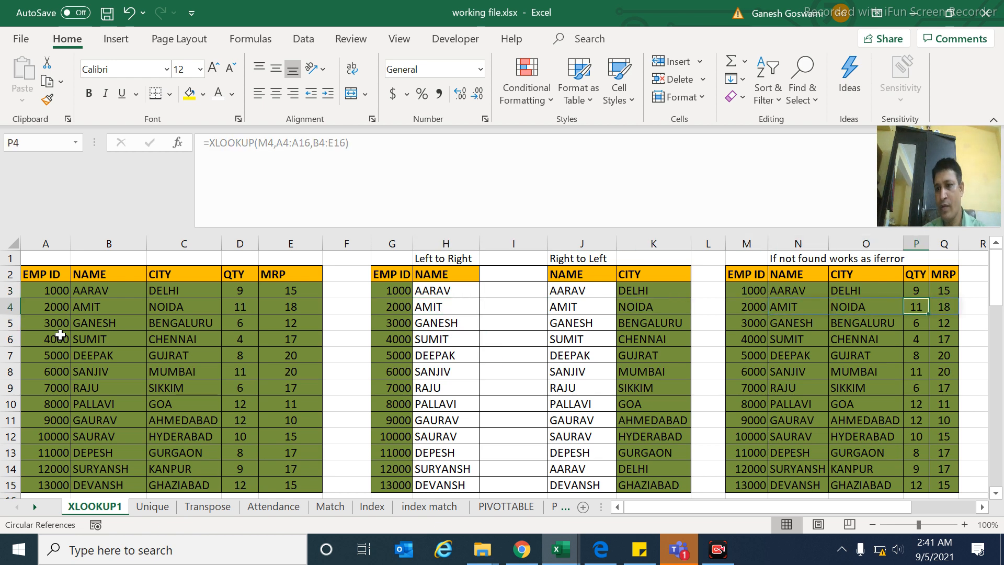
{"action": "key", "text": "Up"}
{"action": "key", "text": "shift+Right"}
{"action": "key", "text": "shift+Down"}
{"action": "key", "text": "shift+Down"}
{"action": "key", "text": "shift+Down"}
{"action": "key", "text": "shift+Down"}
{"action": "key", "text": "shift+Down"}
{"action": "key", "text": "shift+Down"}
{"action": "key", "text": "shift+Down"}
{"action": "key", "text": "shift+Down"}
{"action": "key", "text": "shift+Down"}
{"action": "key", "text": "shift+Down"}
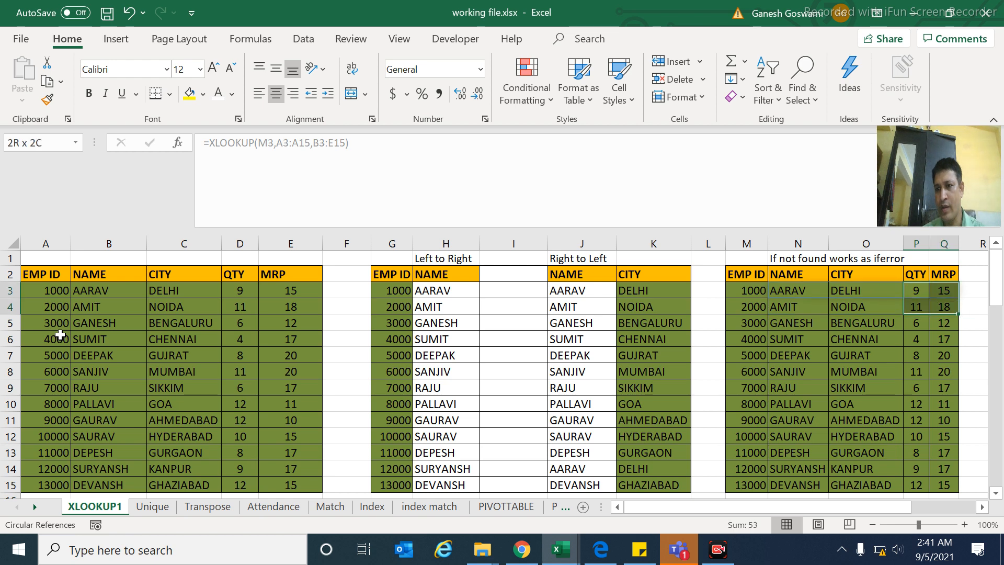
{"action": "key", "text": "shift+Down"}
{"action": "key", "text": "shift+Down"}
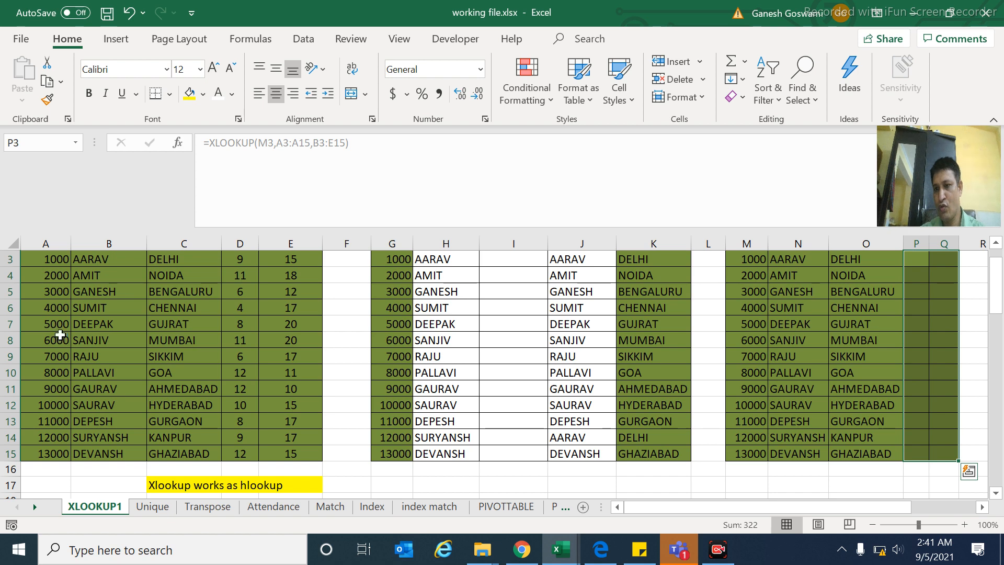
- Go back along row 3 from the multi-column results toward the source table to review its lookup cells
{"action": "key", "text": "Up"}
{"action": "key", "text": "Down"}
{"action": "key", "text": "Left"}
{"action": "key", "text": "Left"}
{"action": "key", "text": "Left"}
{"action": "key", "text": "Left"}
{"action": "key", "text": "Left"}
{"action": "key", "text": "Left"}
{"action": "key", "text": "Left"}
{"action": "key", "text": "Left"}
{"action": "key", "text": "Left"}
{"action": "key", "text": "Left"}
{"action": "key", "text": "Left"}
{"action": "key", "text": "Left"}
{"action": "key", "text": "Left"}
{"action": "key", "text": "Left"}
{"action": "key", "text": "Left"}
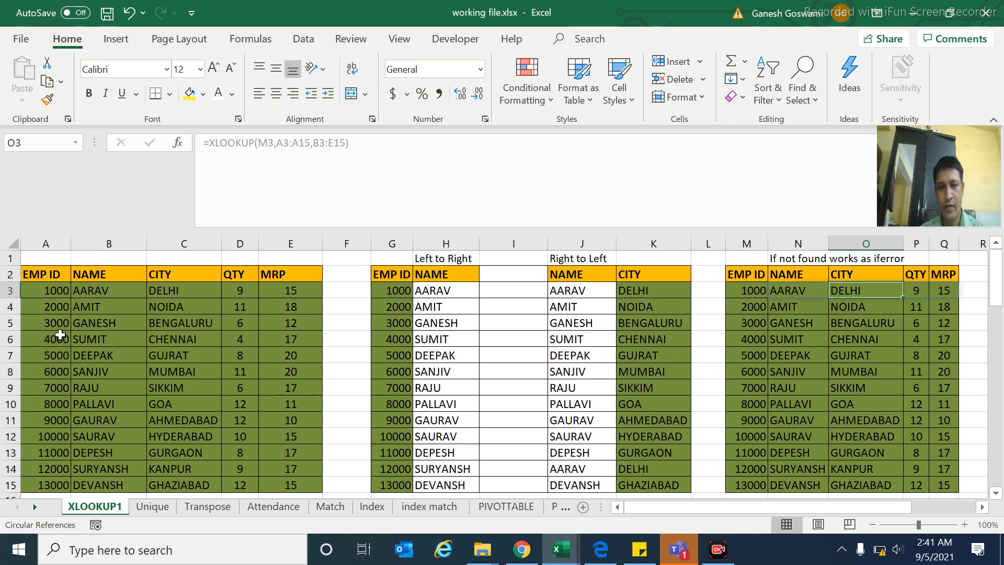
- Replace the NAME header in I30 of the match mode lookup table with Qty+MRP
{"action": "key", "text": "ctrl+Down"}
{"action": "key", "text": "Down"}
{"action": "key", "text": "Down"}
{"action": "key", "text": "Down"}
{"action": "key", "text": "Down"}
{"action": "key", "text": "Down"}
{"action": "key", "text": "Down"}
{"action": "key", "text": "Down"}
{"action": "key", "text": "Down"}
{"action": "key", "text": "Down"}
{"action": "key", "text": "Down"}
{"action": "key", "text": "Down"}
{"action": "key", "text": "Down"}
{"action": "key", "text": "Down"}
{"action": "key", "text": "Down"}
{"action": "key", "text": "Down"}
{"action": "key", "text": "Down"}
{"action": "key", "text": "Down"}
{"action": "key", "text": "Down"}
{"action": "key", "text": "Down"}
{"action": "key", "text": "Down"}
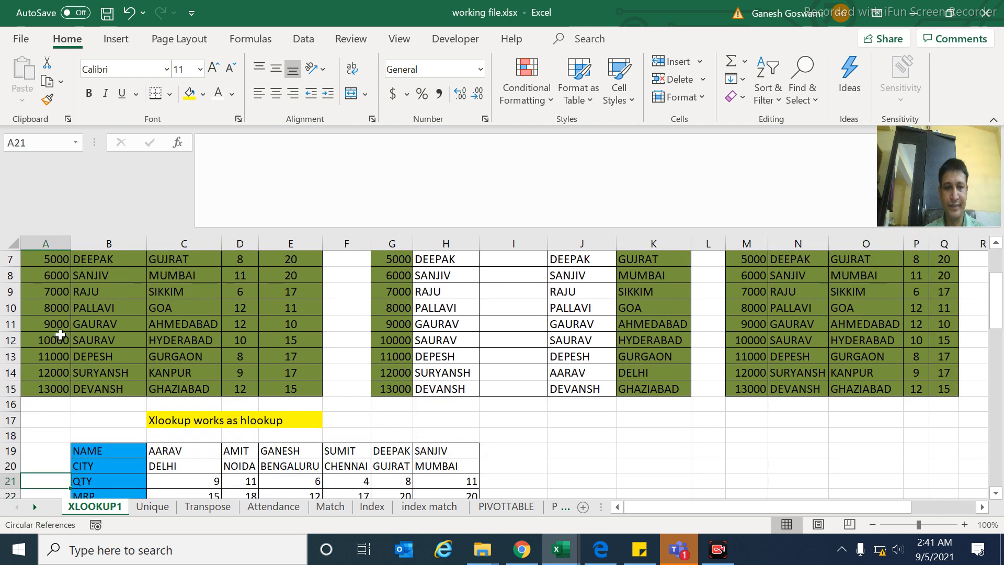
{"action": "key", "text": "Down"}
{"action": "key", "text": "Down"}
{"action": "key", "text": "Down"}
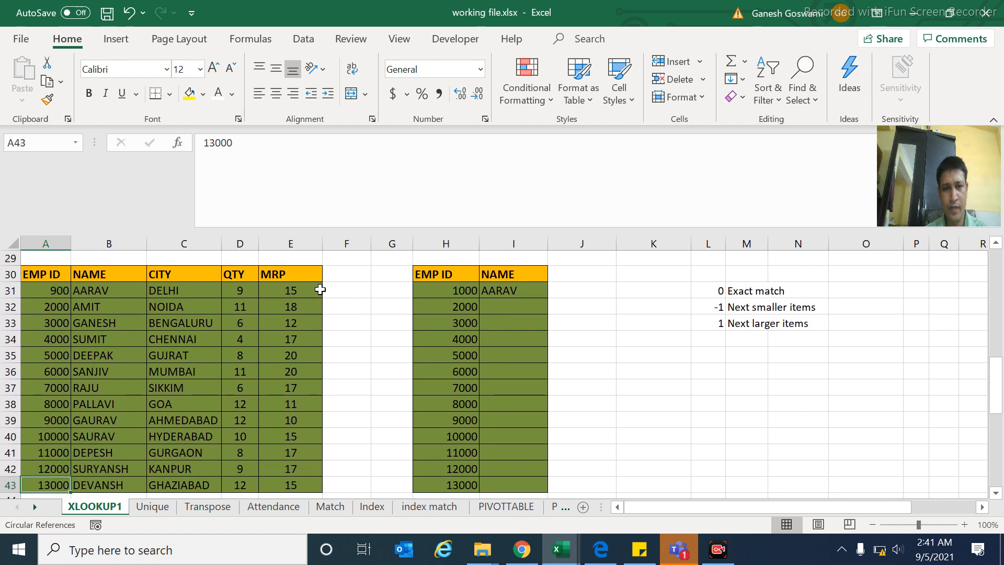
{"action": "left_click", "coordinate": [498, 271]}
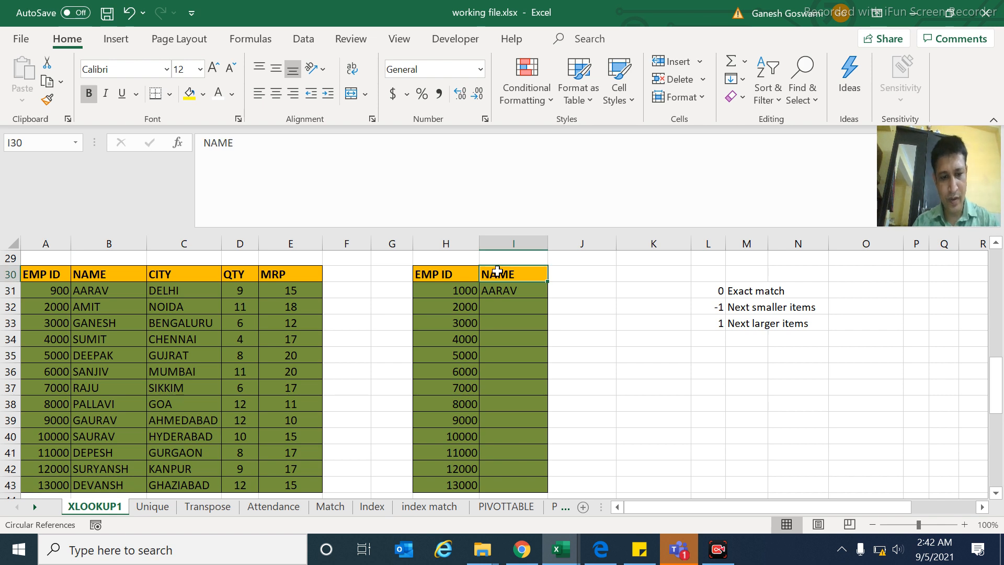
{"action": "type", "text": "Qty"}
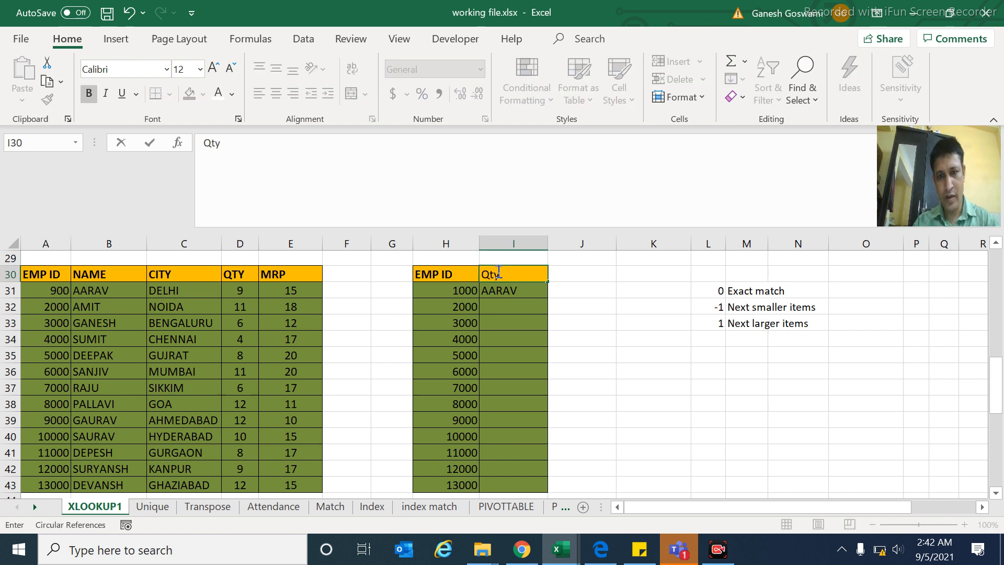
{"action": "type", "text": "+MR"}
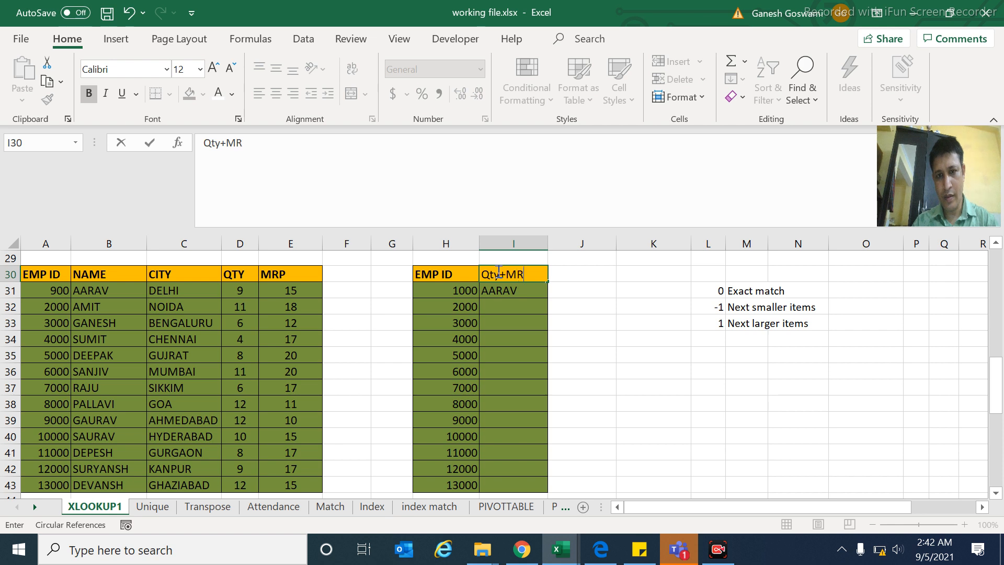
{"action": "type", "text": "P"}
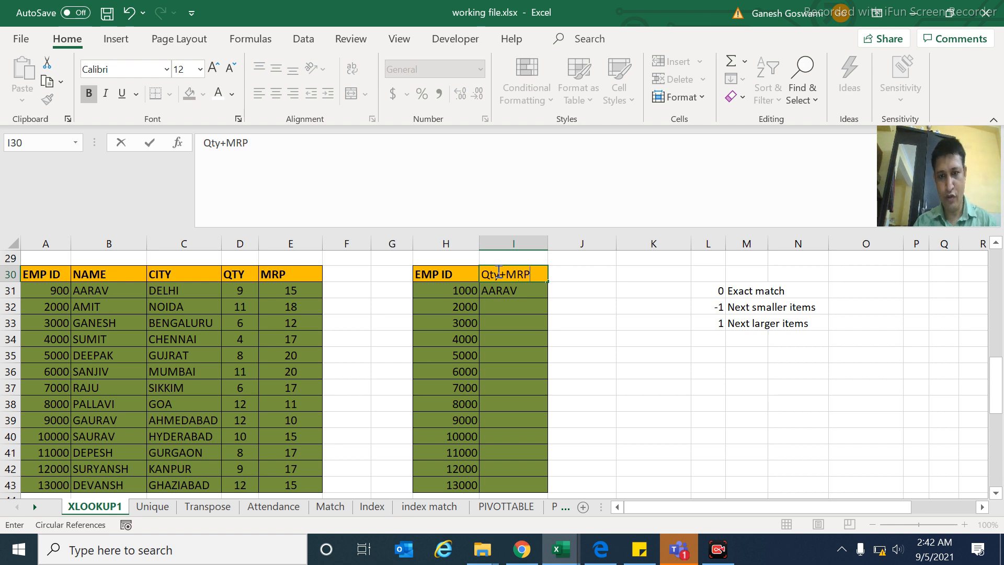
{"action": "key", "text": "Return"}
{"action": "key", "text": "Return"}
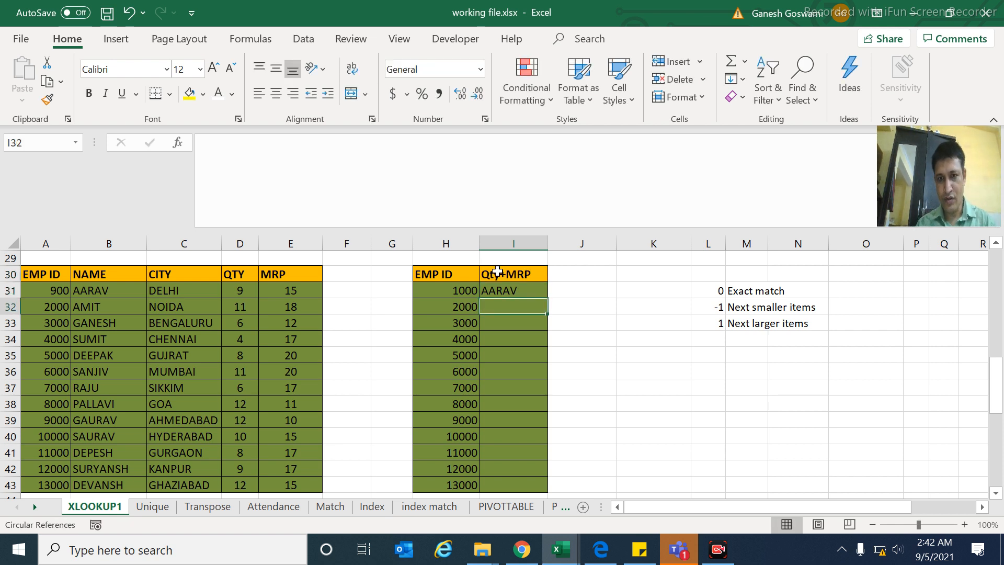
- Replace the formula in I31 with =XLOOKUP(H31,A:A,D:D+E:E) to return the sum of quantity and MRP
{"action": "key", "text": "Up"}
{"action": "key", "text": "Delete"}
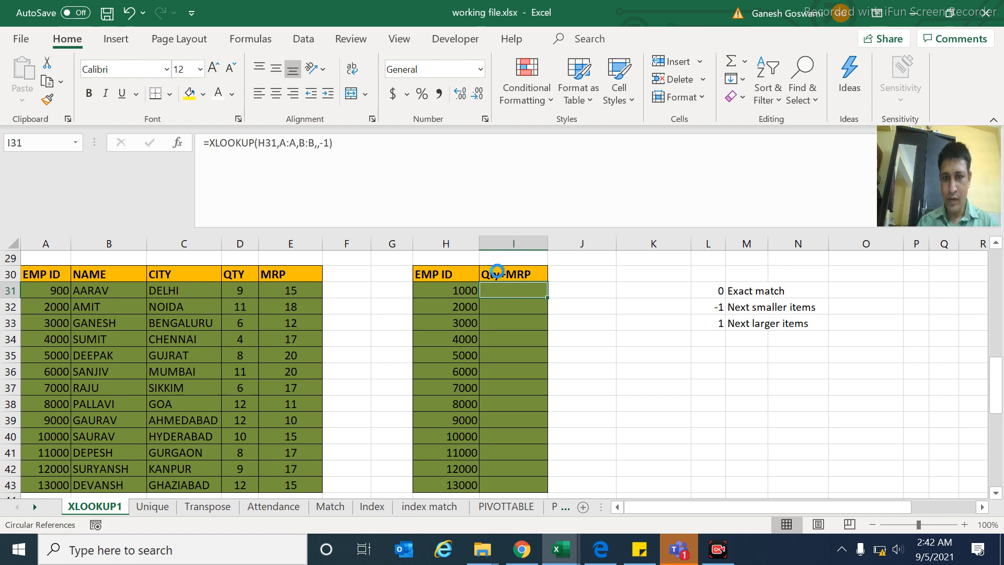
{"action": "type", "text": "="}
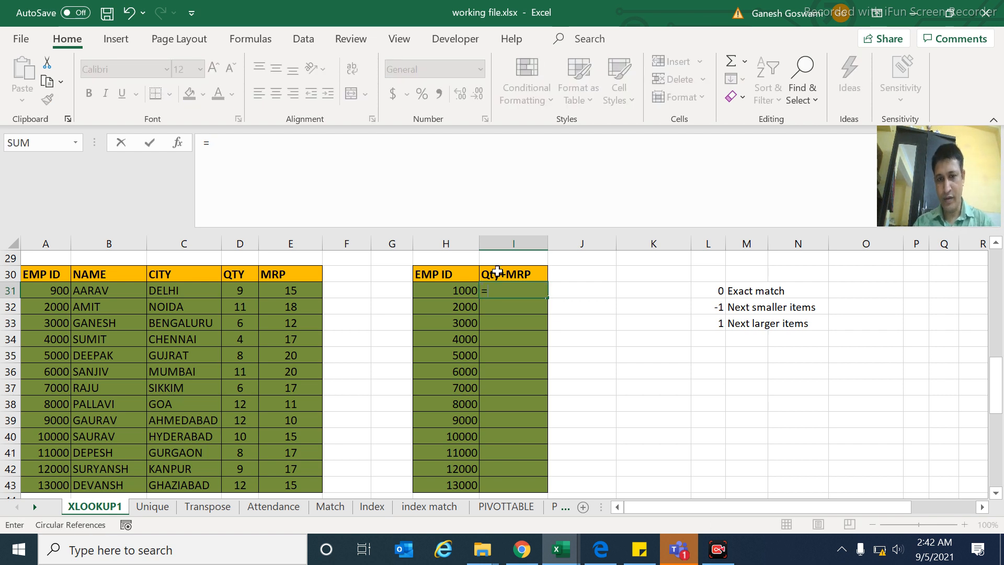
{"action": "type", "text": "xlookk"}
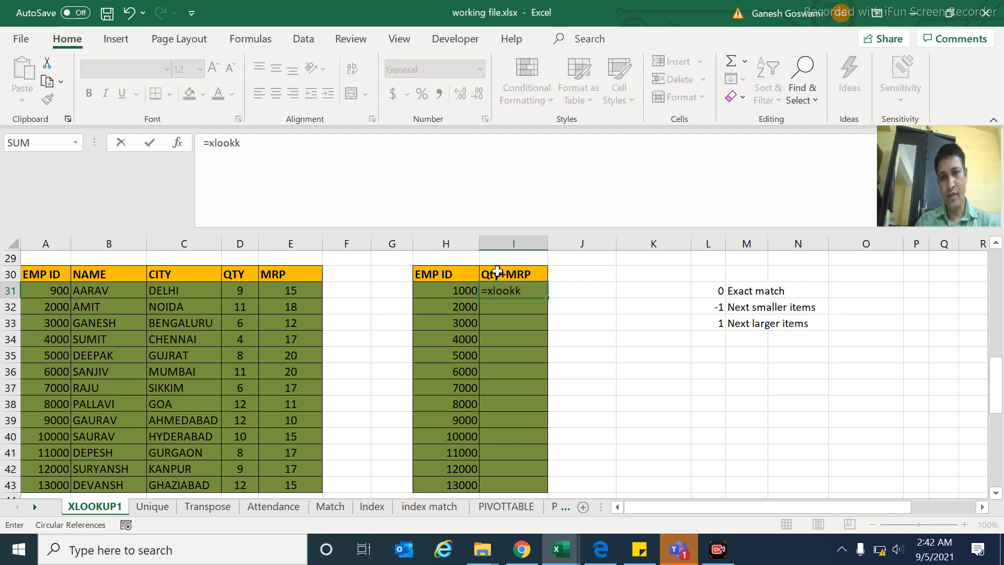
{"action": "key", "text": "BackSpace"}
{"action": "type", "text": "up"}
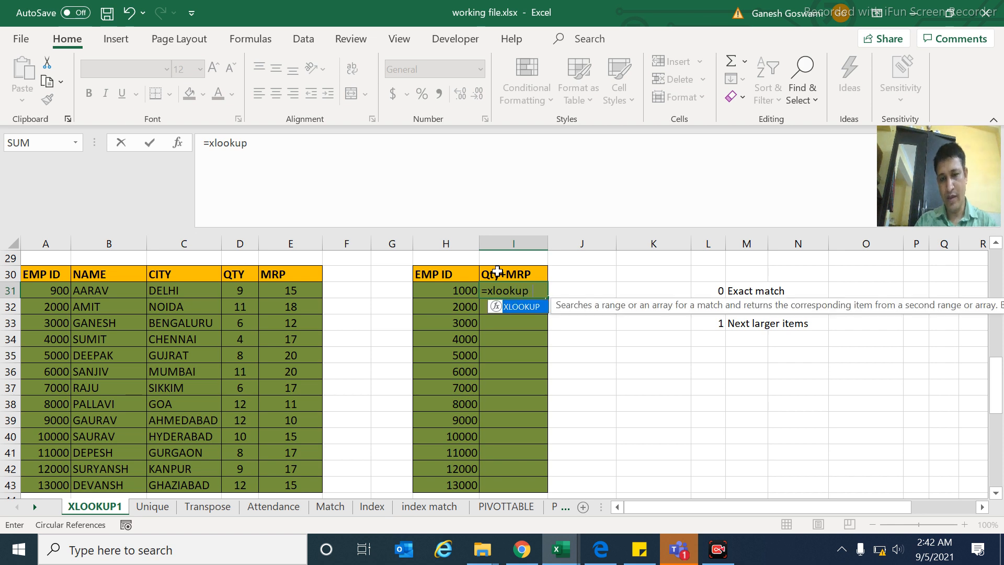
{"action": "type", "text": "("}
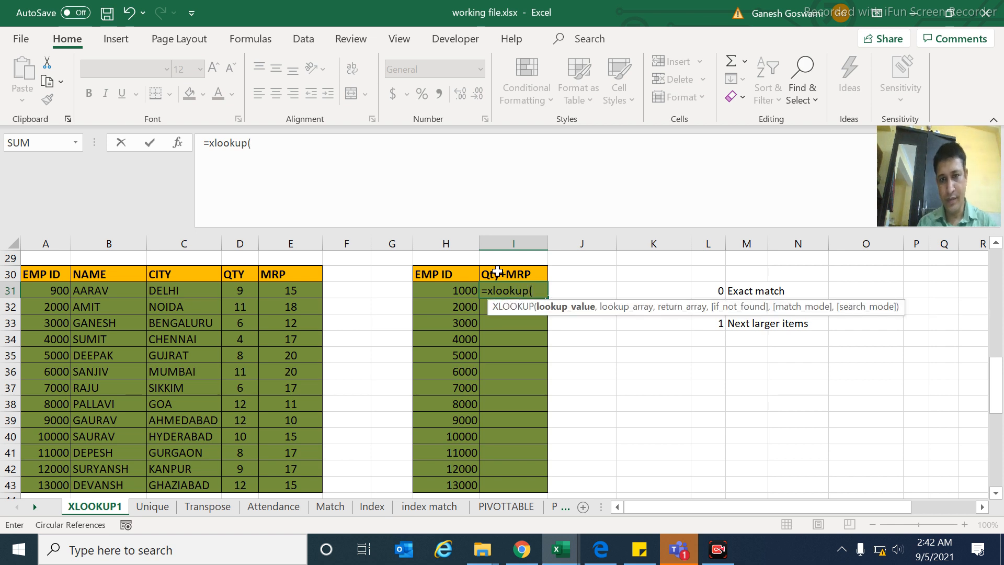
{"action": "left_click", "coordinate": [450, 288]}
{"action": "type", "text": ","}
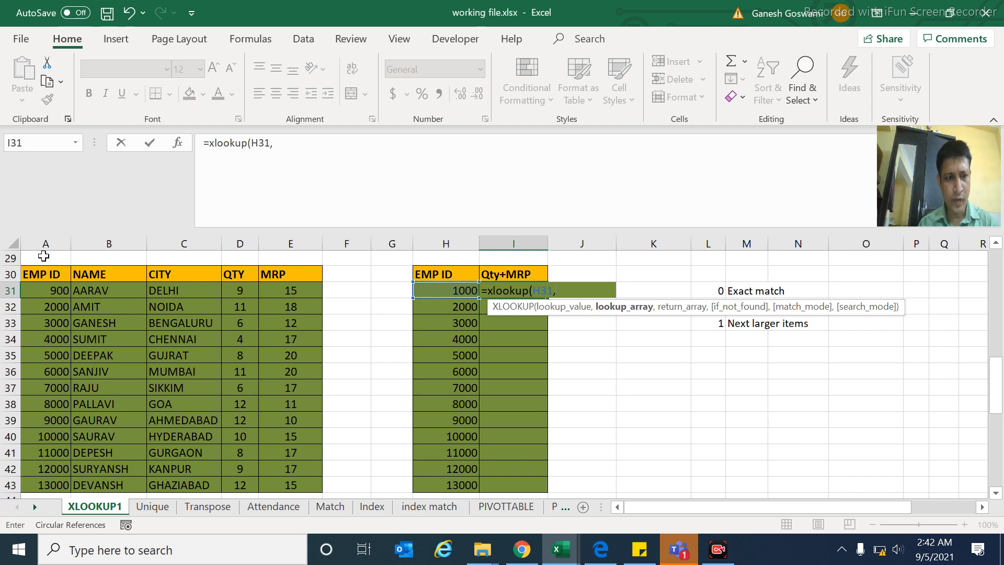
{"action": "left_click", "coordinate": [43, 237]}
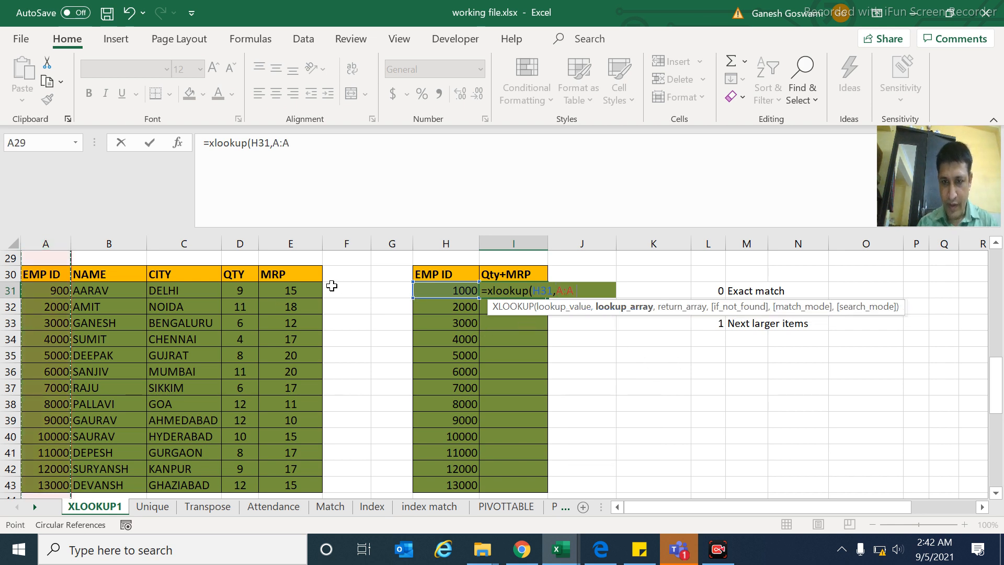
{"action": "type", "text": ","}
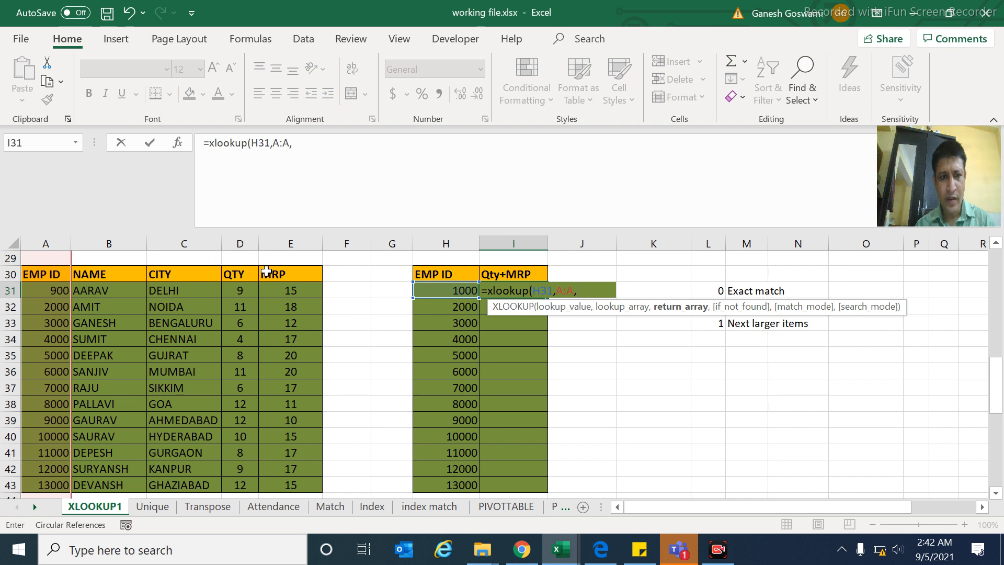
{"action": "left_click", "coordinate": [241, 238]}
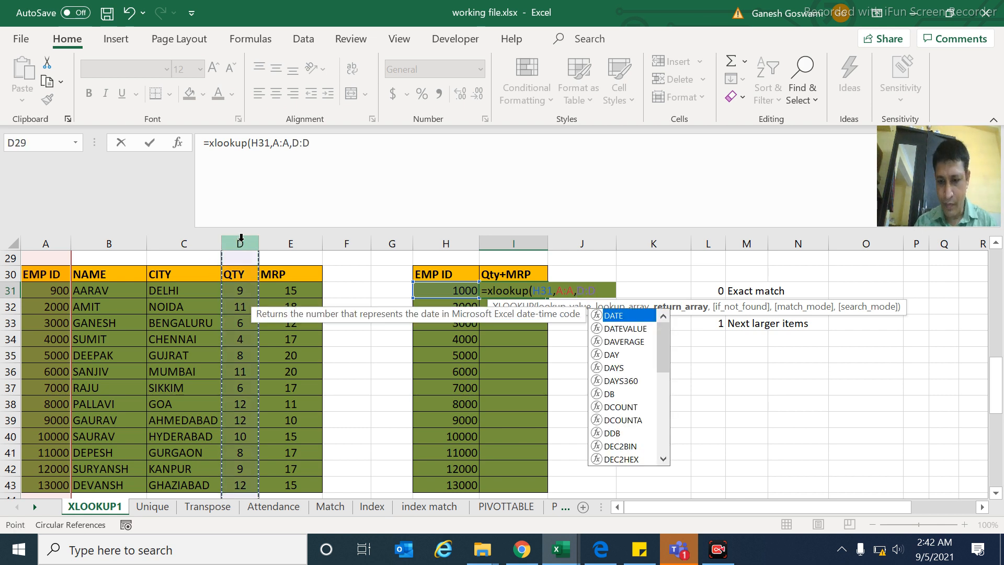
{"action": "type", "text": "+"}
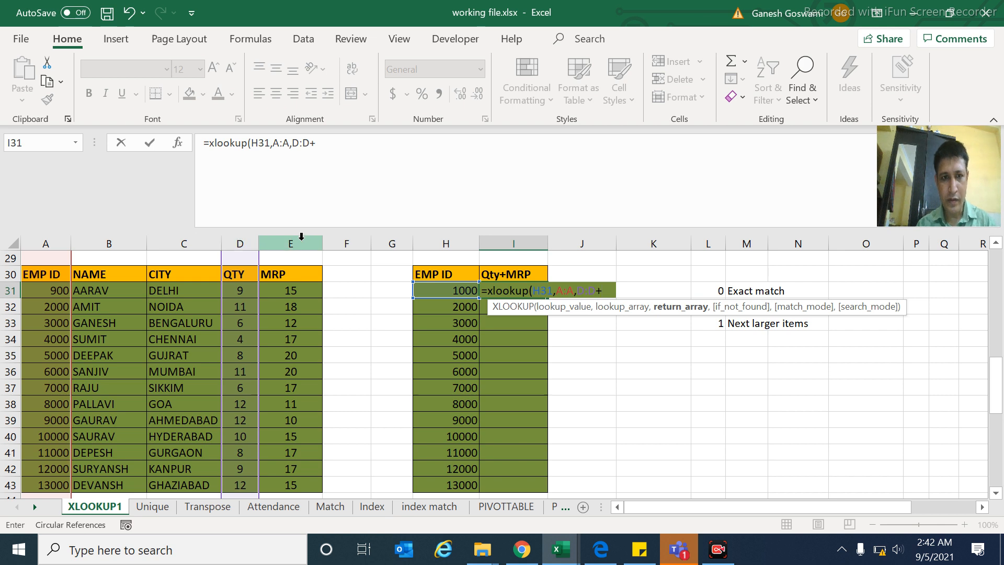
{"action": "left_click", "coordinate": [302, 237]}
{"action": "type", "text": ")"}
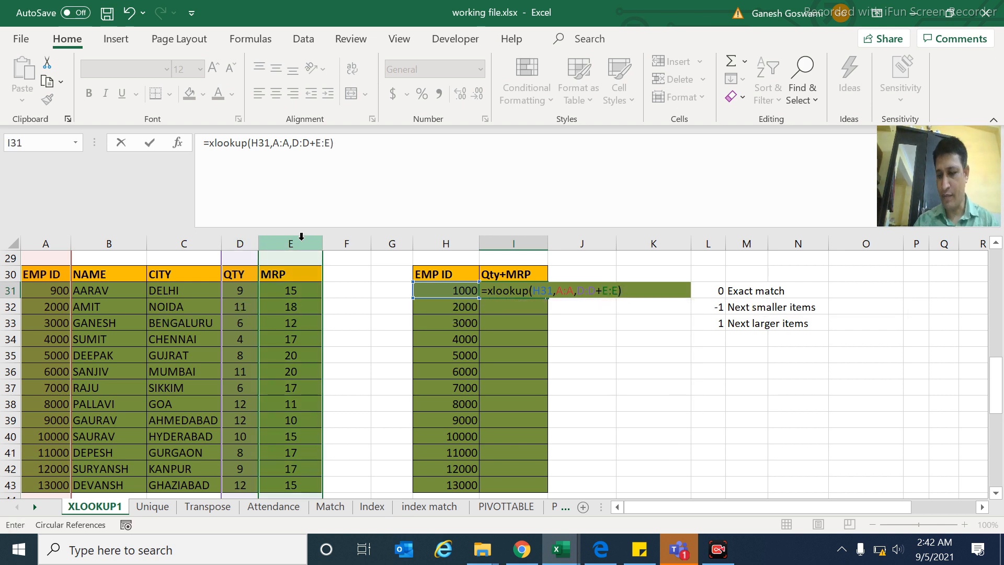
{"action": "key", "text": "ctrl+Return"}
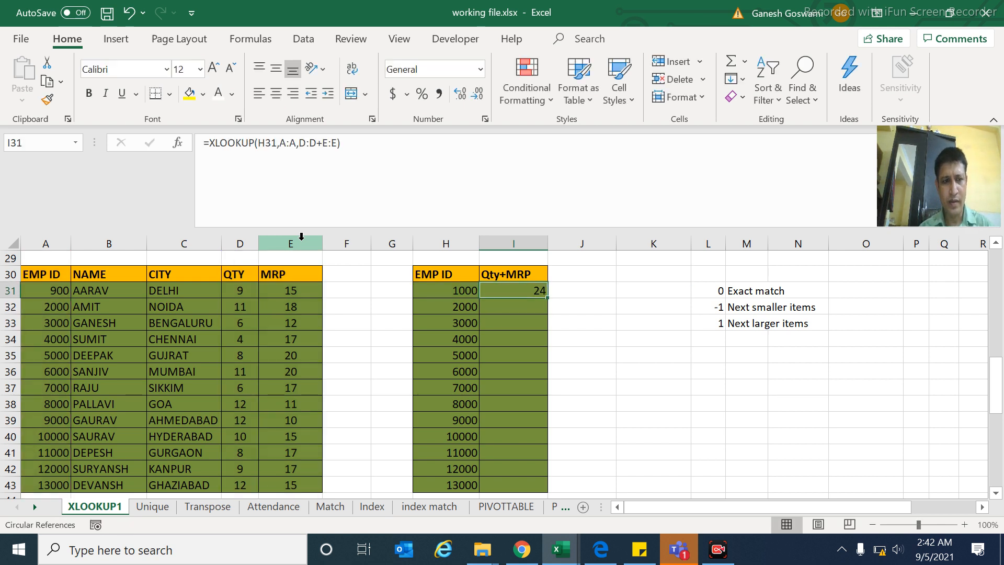
- Set the first EMP ID of the source table, in A31, to 1000
{"action": "key", "text": "Left"}
{"action": "key", "text": "Left"}
{"action": "key", "text": "Left"}
{"action": "key", "text": "Left"}
{"action": "key", "text": "Left"}
{"action": "key", "text": "Left"}
{"action": "key", "text": "Left"}
{"action": "key", "text": "Left"}
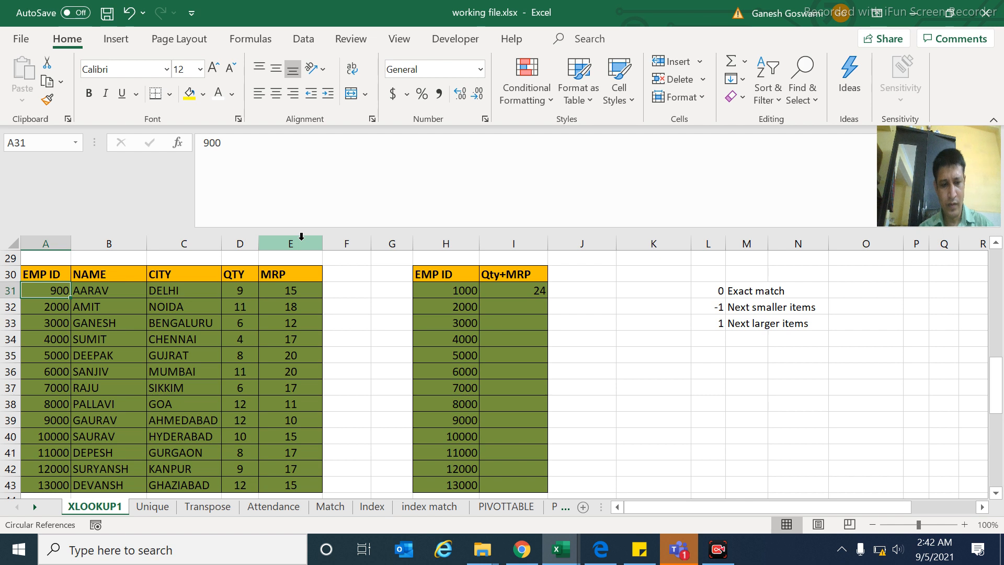
{"action": "type", "text": "1000"}
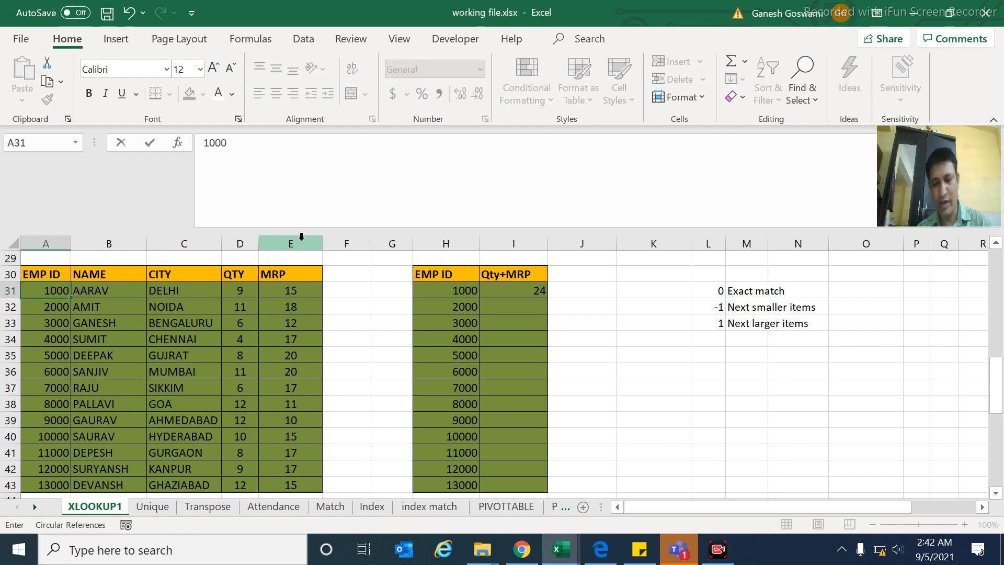
{"action": "key", "text": "Return"}
- Fill the Qty+MRP formula from I31 down through I43
{"action": "key", "text": "Right"}
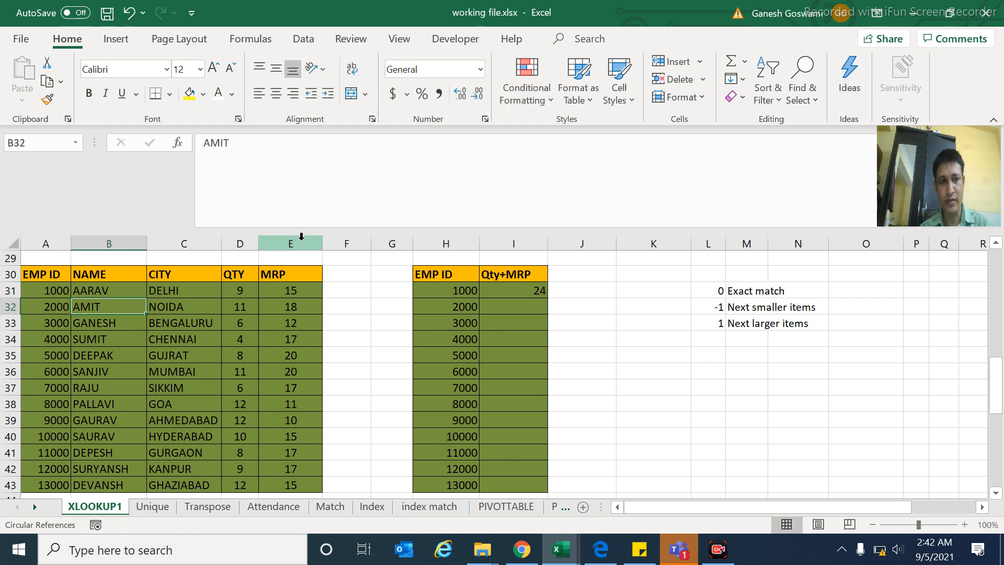
{"action": "key", "text": "Up"}
{"action": "key", "text": "Right"}
{"action": "key", "text": "Right"}
{"action": "key", "text": "Right"}
{"action": "key", "text": "Right"}
{"action": "key", "text": "Right"}
{"action": "key", "text": "Right"}
{"action": "key", "text": "Right"}
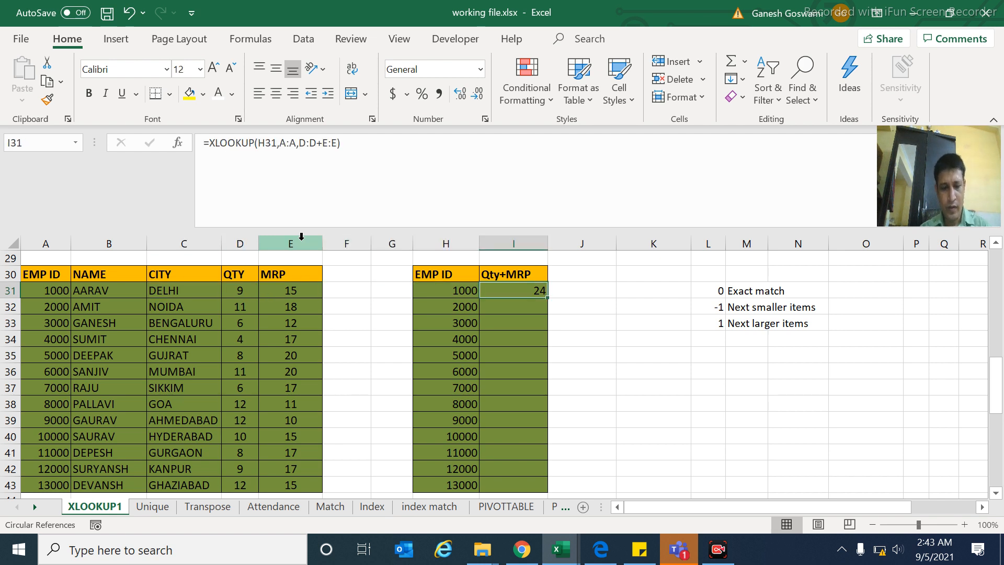
{"action": "key", "text": "shift+Down"}
{"action": "key", "text": "shift+Down"}
{"action": "key", "text": "shift+Down"}
{"action": "key", "text": "shift+Down"}
{"action": "key", "text": "shift+Down"}
{"action": "key", "text": "shift+Down"}
{"action": "key", "text": "shift+Down"}
{"action": "key", "text": "shift+Down"}
{"action": "key", "text": "shift+Down"}
{"action": "key", "text": "shift+Down"}
{"action": "key", "text": "shift+Down"}
{"action": "key", "text": "shift+Down"}
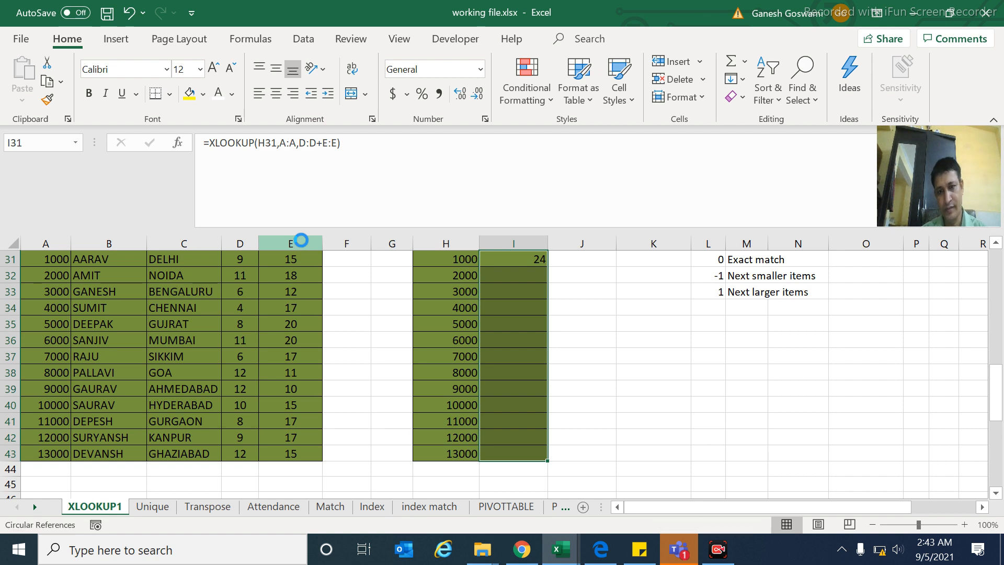
- Compare the Qty+MRP results in I31 and I32 with the QTY and MRP values in rows 31 and 32 of the source table
{"action": "key", "text": "Up"}
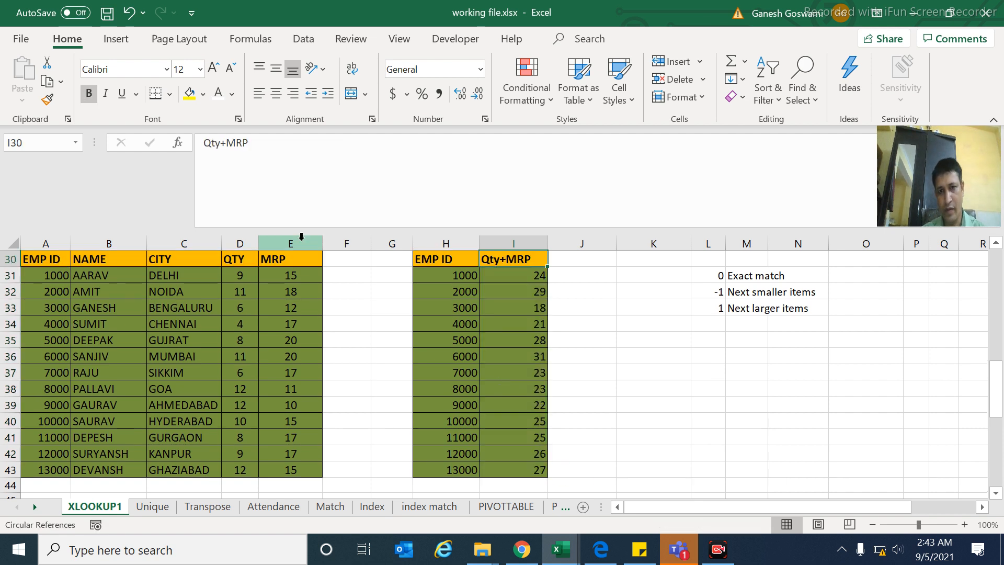
{"action": "key", "text": "Down"}
{"action": "key", "text": "Down"}
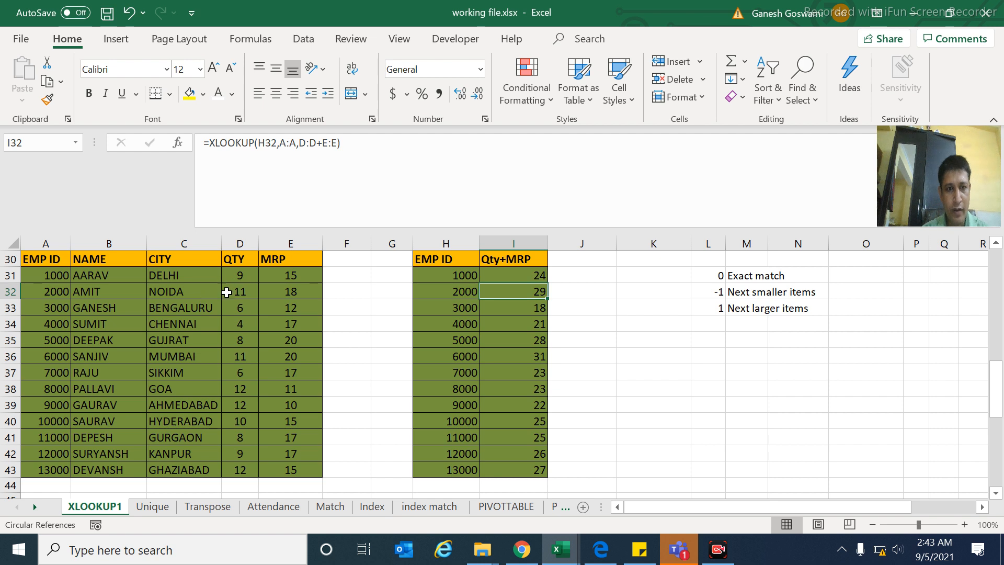
{"action": "left_click_drag", "start_coordinate": [230, 291], "coordinate": [307, 292]}
{"action": "left_click", "coordinate": [528, 289]}
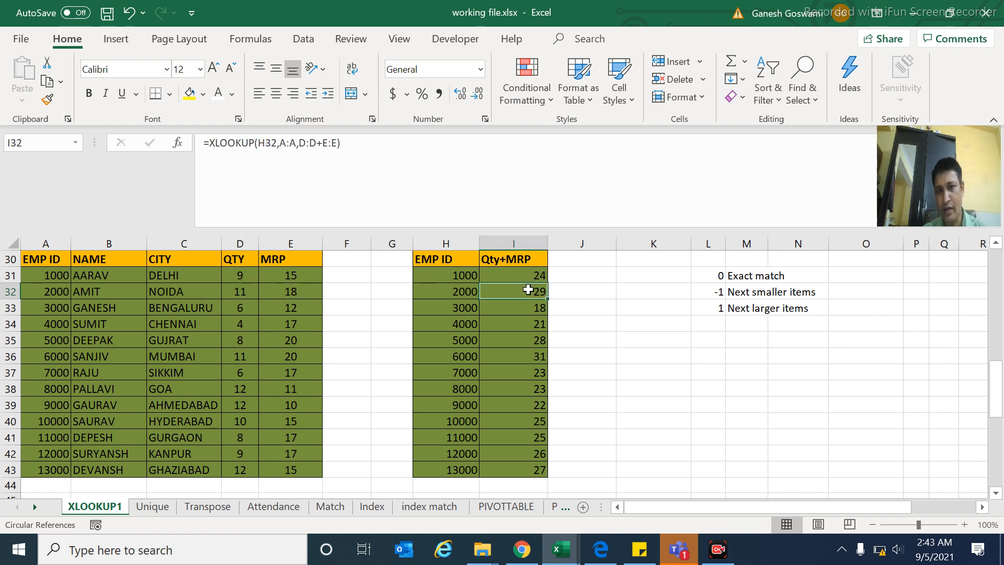
{"action": "left_click", "coordinate": [460, 281]}
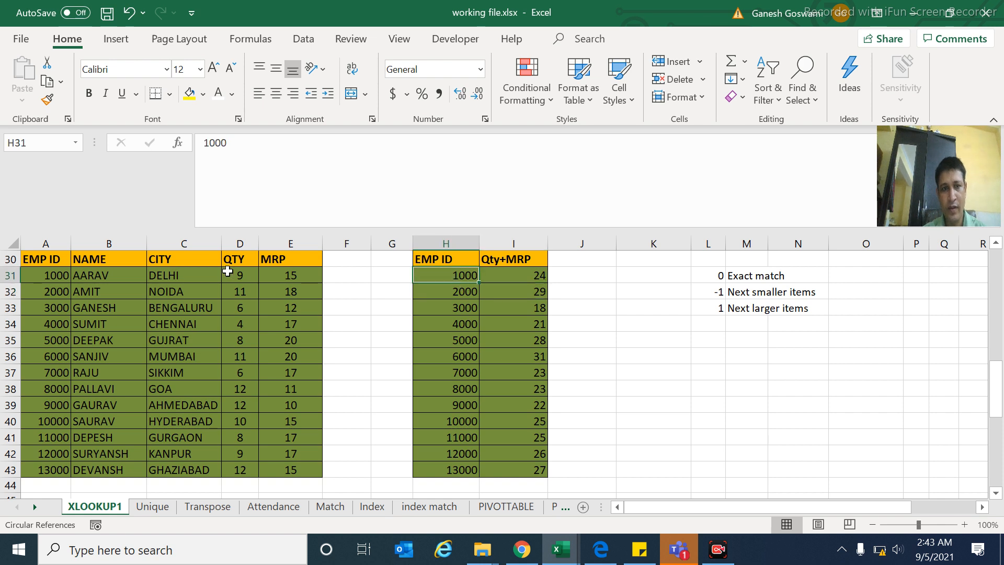
{"action": "left_click_drag", "start_coordinate": [236, 272], "coordinate": [346, 258]}
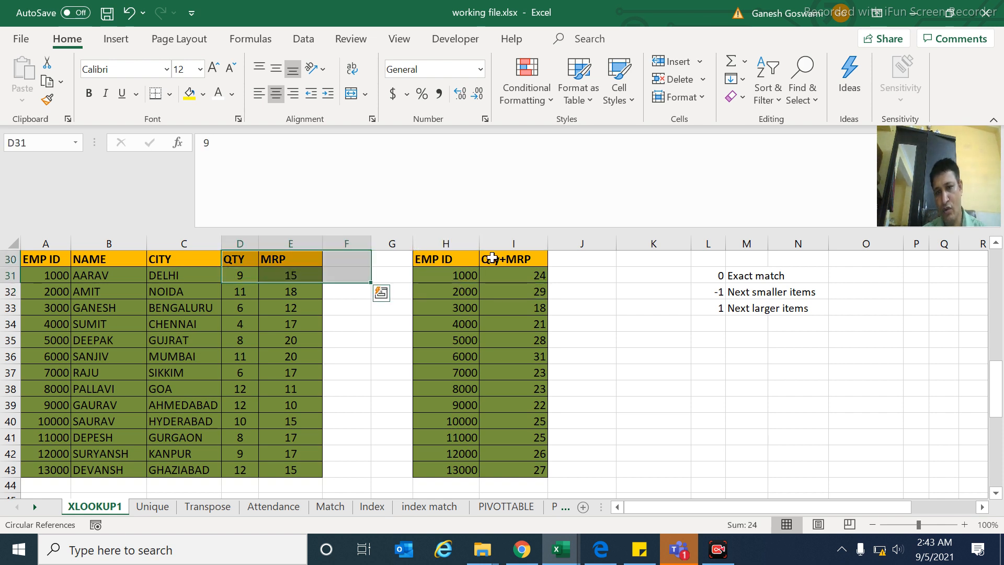
{"action": "left_click", "coordinate": [541, 279]}
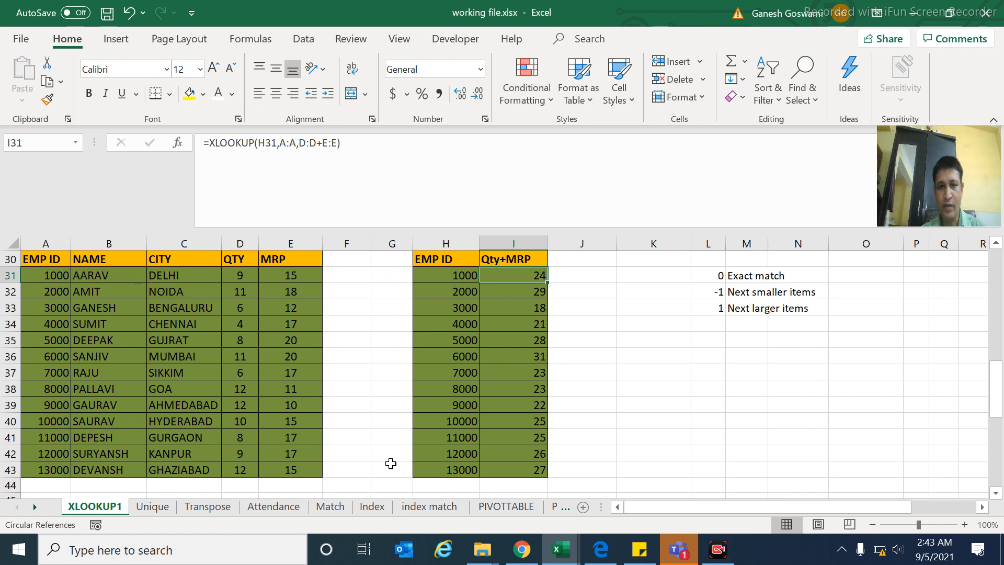
- Return to the top of the sheet, passing the Left to Right example and ending at cell A1
{"action": "key", "text": "ctrl+Up"}
{"action": "key", "text": "ctrl+Up"}
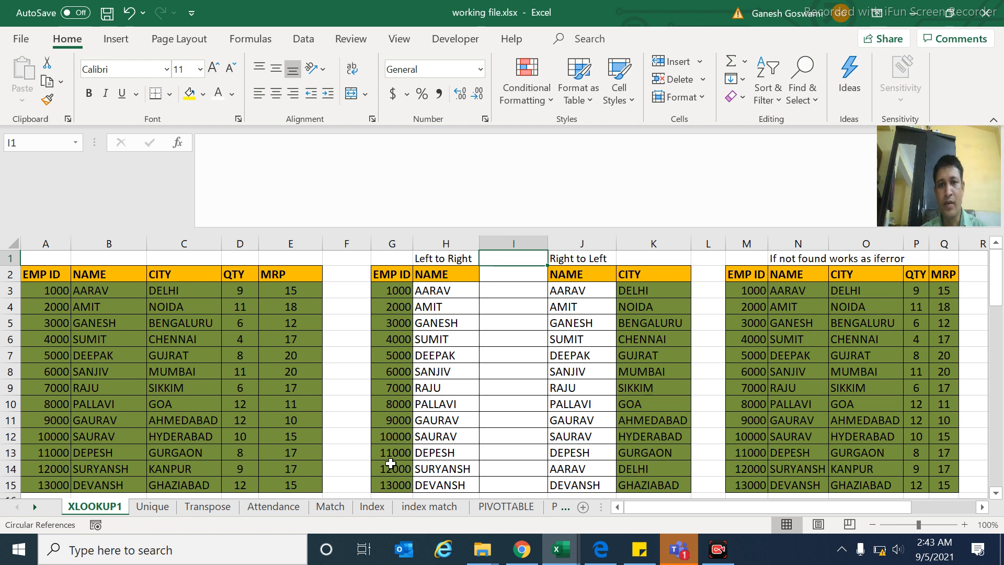
{"action": "key", "text": "Left"}
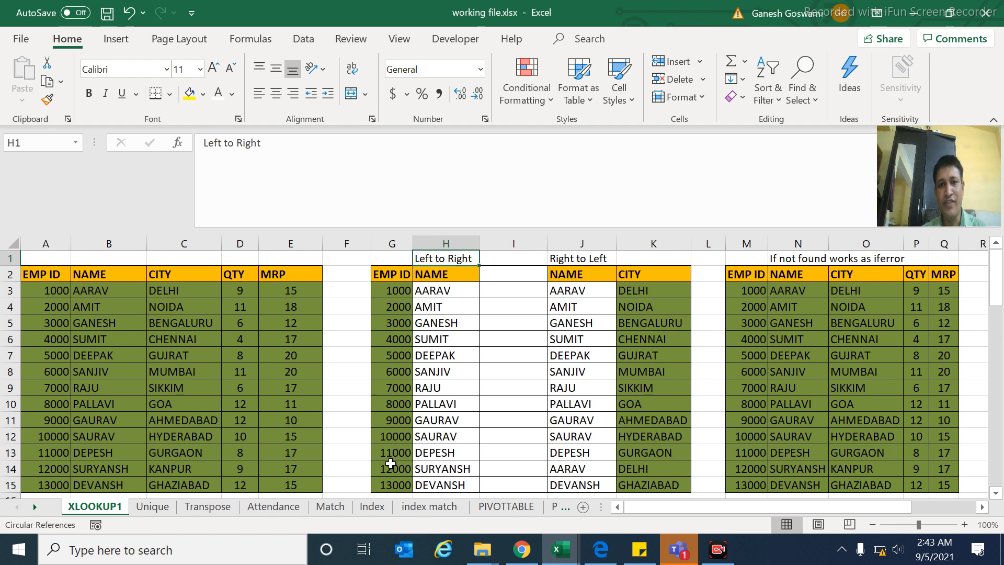
{"action": "key", "text": "ctrl+Home"}
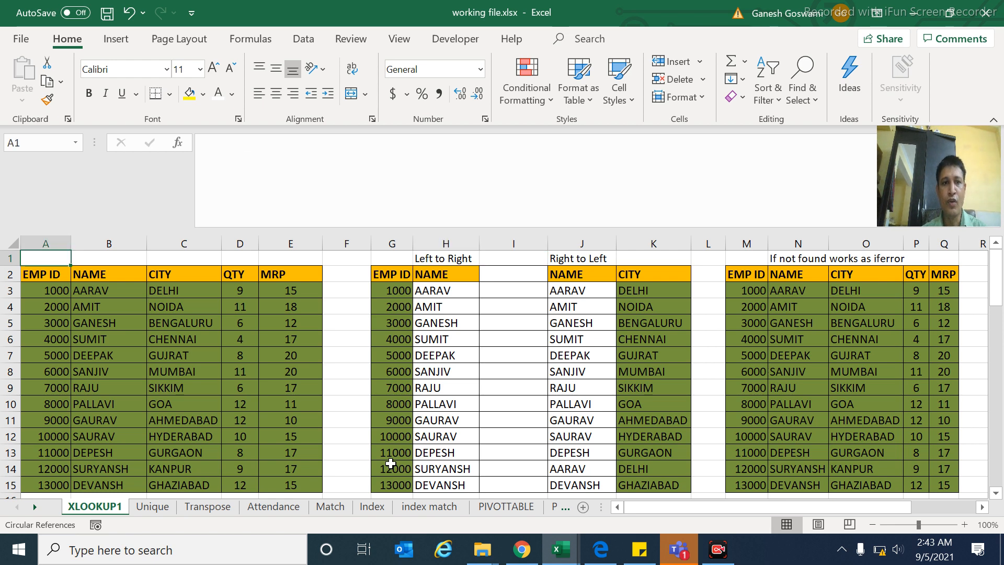